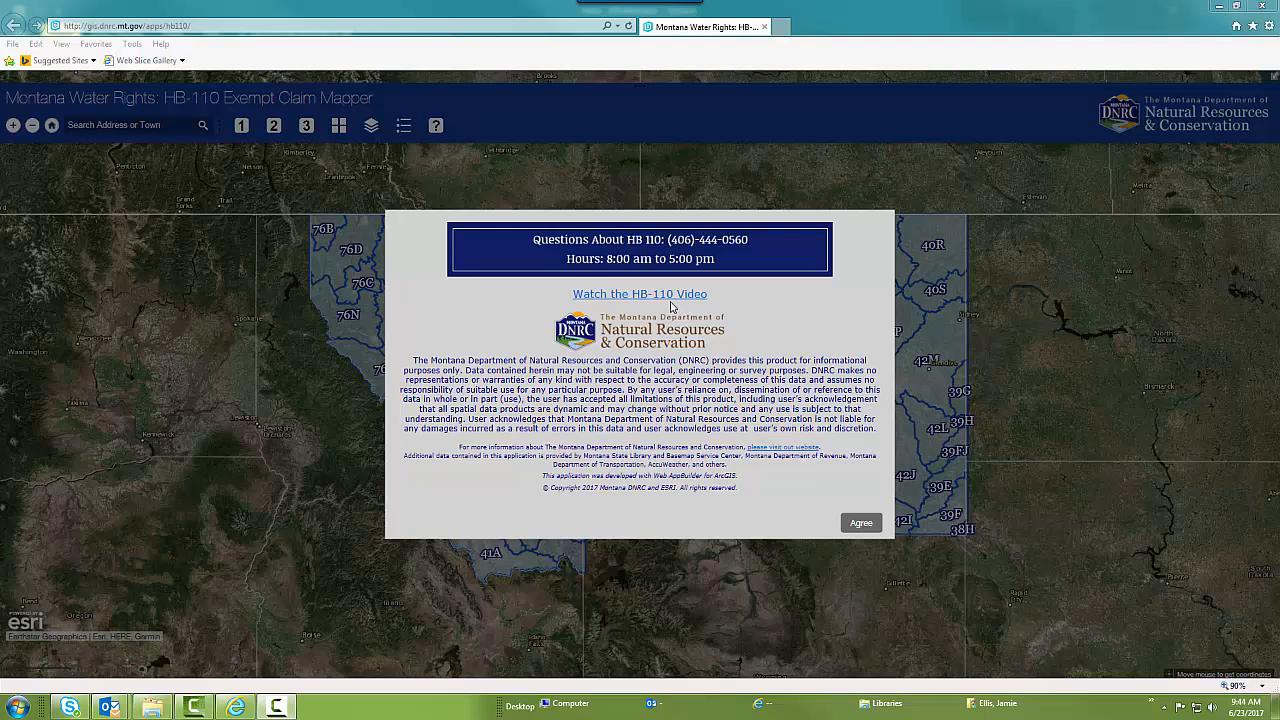
Accept the site disclaimer and zoom in on the Montana basin map
left_click(871, 521)
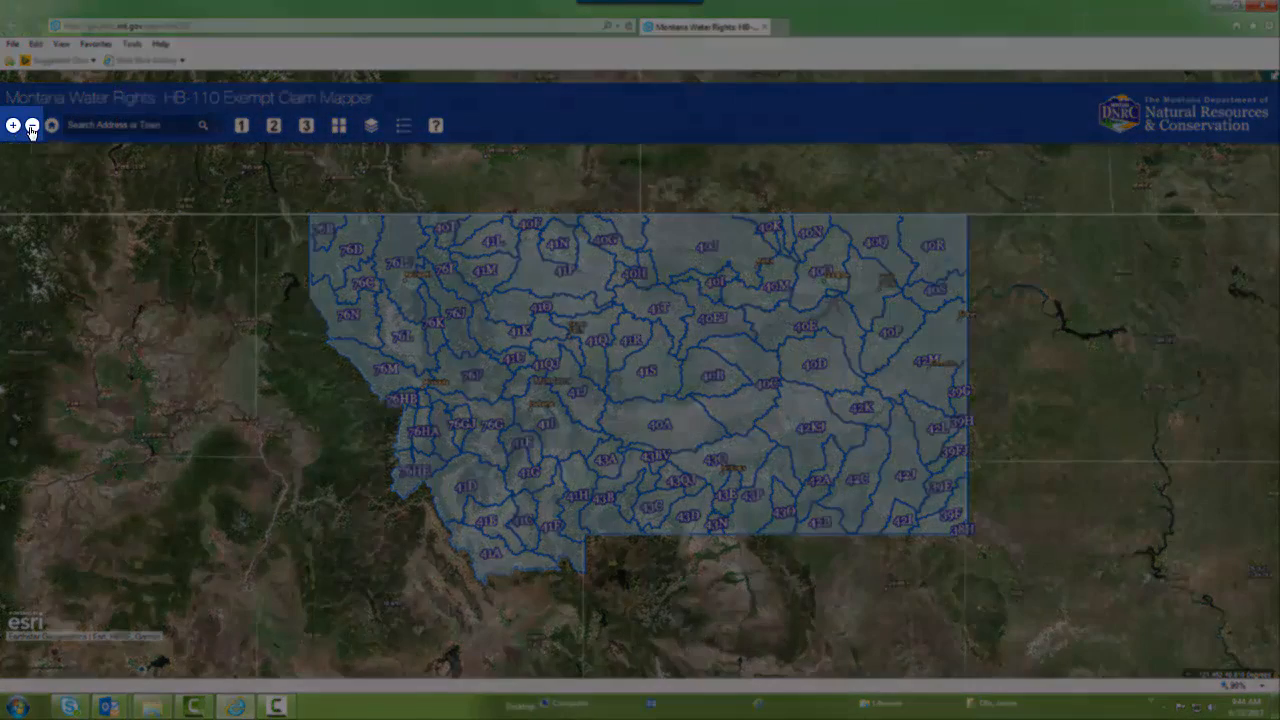
left_click(13, 126)
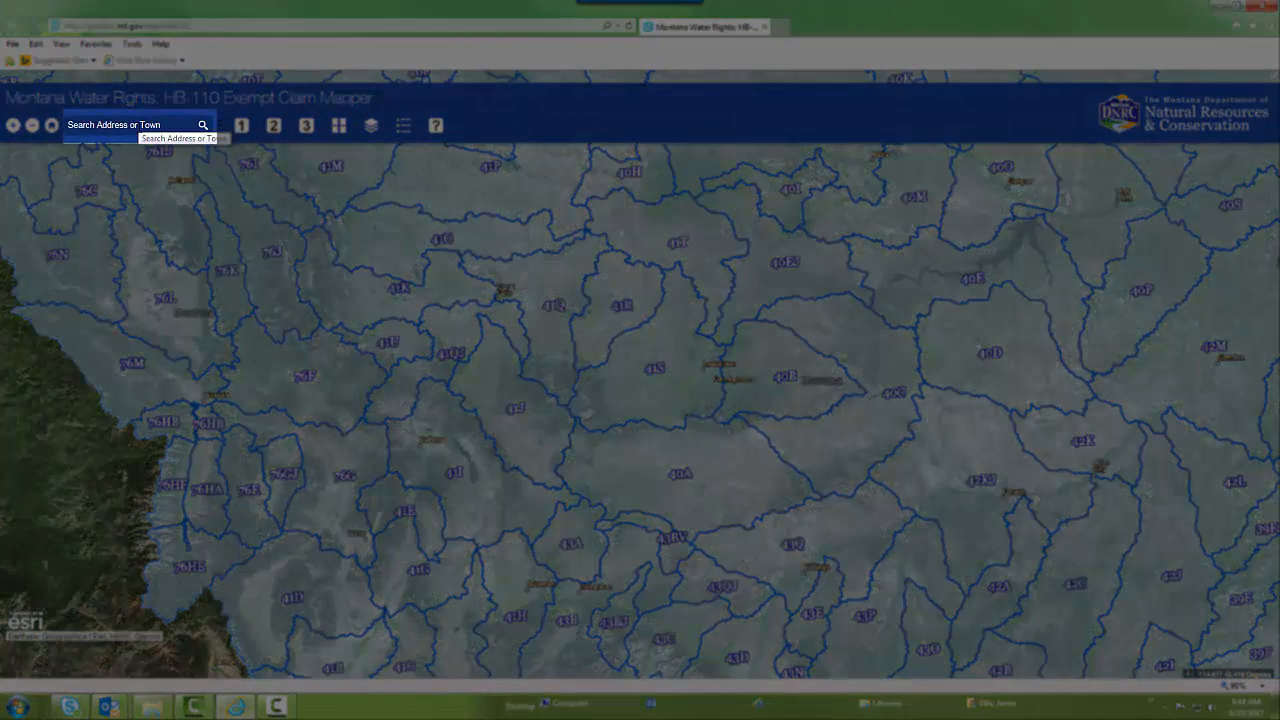
left_click(140, 125)
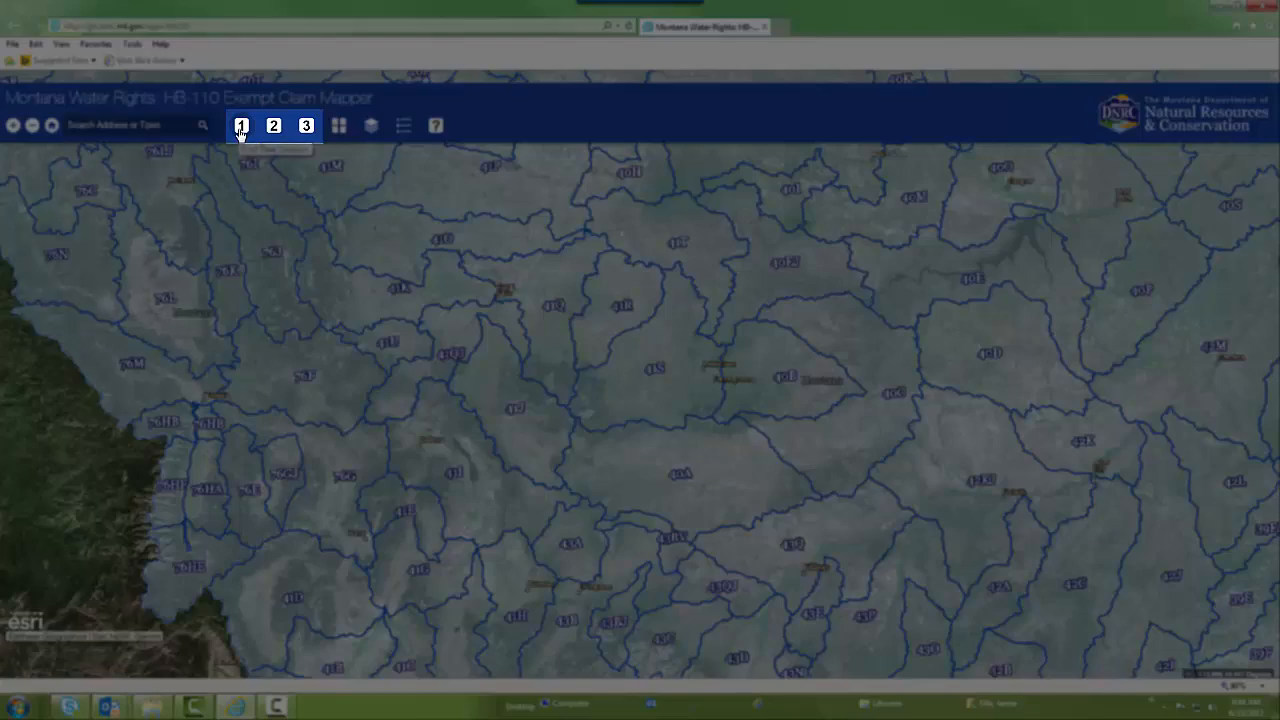
Review the tools for finding a location, drawing features and printing the map, closing each one
left_click(240, 130)
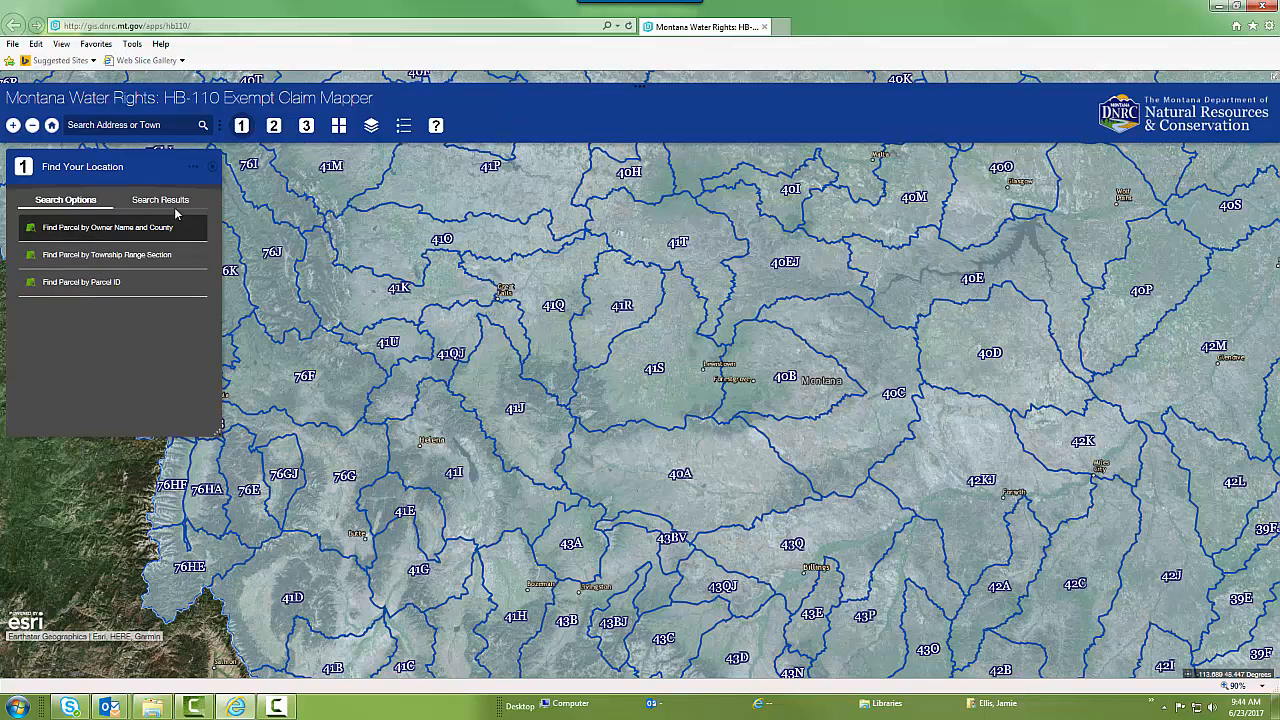
left_click(211, 167)
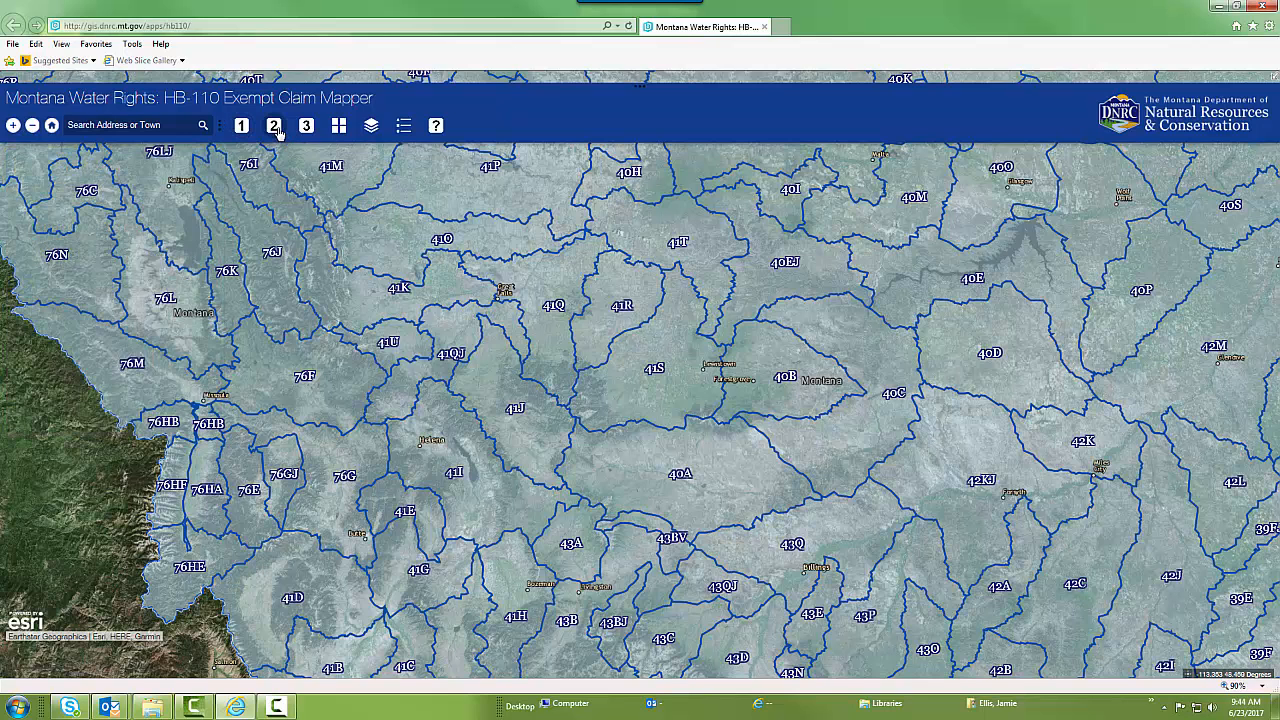
left_click(274, 126)
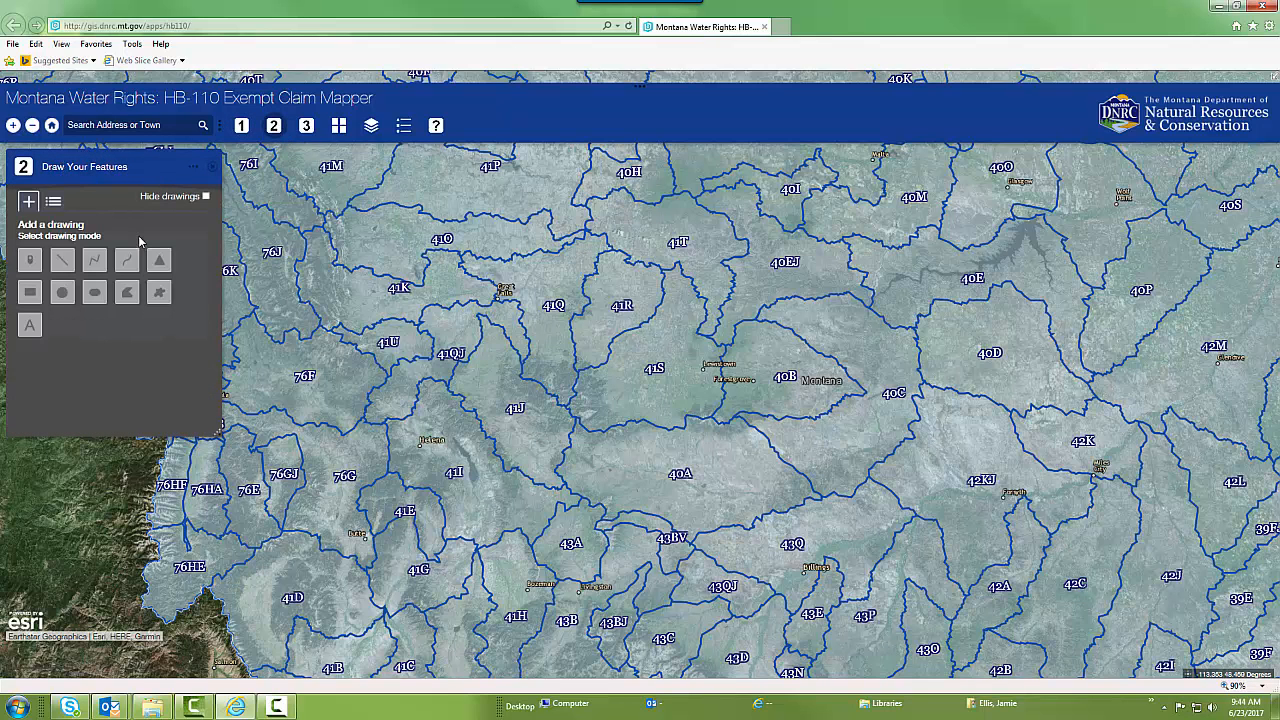
left_click(212, 170)
left_click(307, 127)
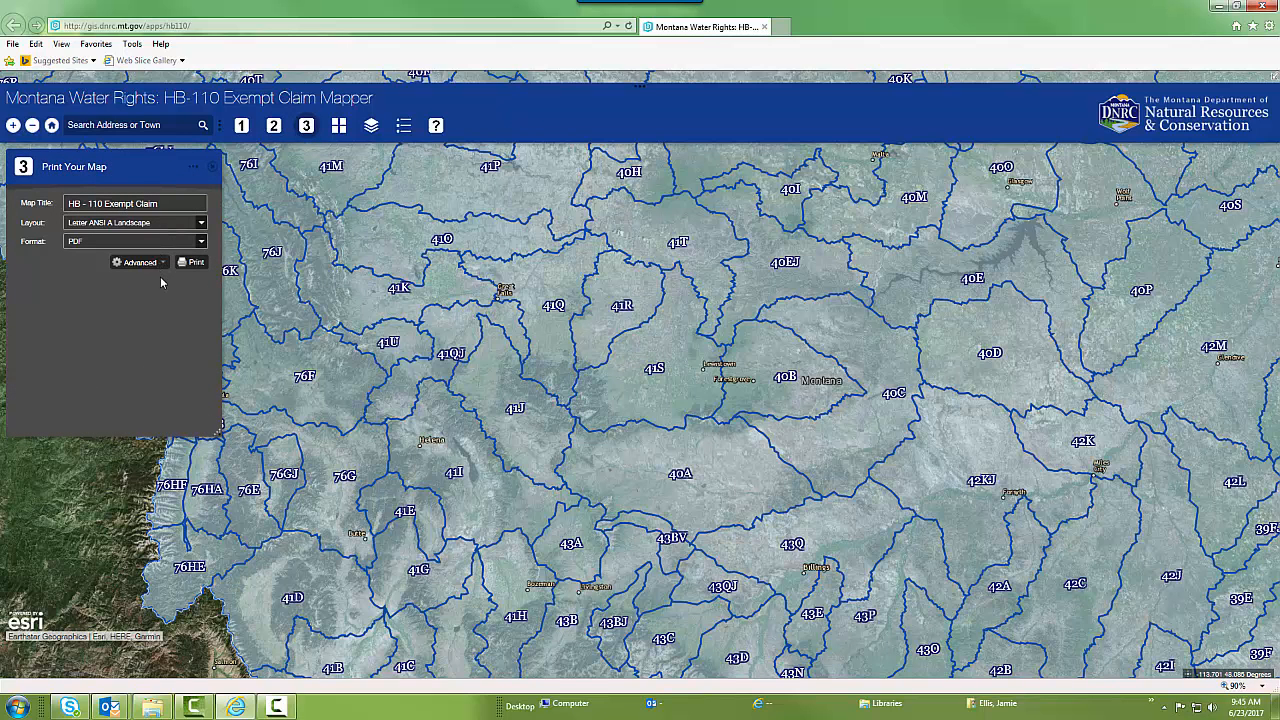
left_click(215, 171)
Switch the basemap to USA Topo Maps and close the basemap gallery
left_click(339, 126)
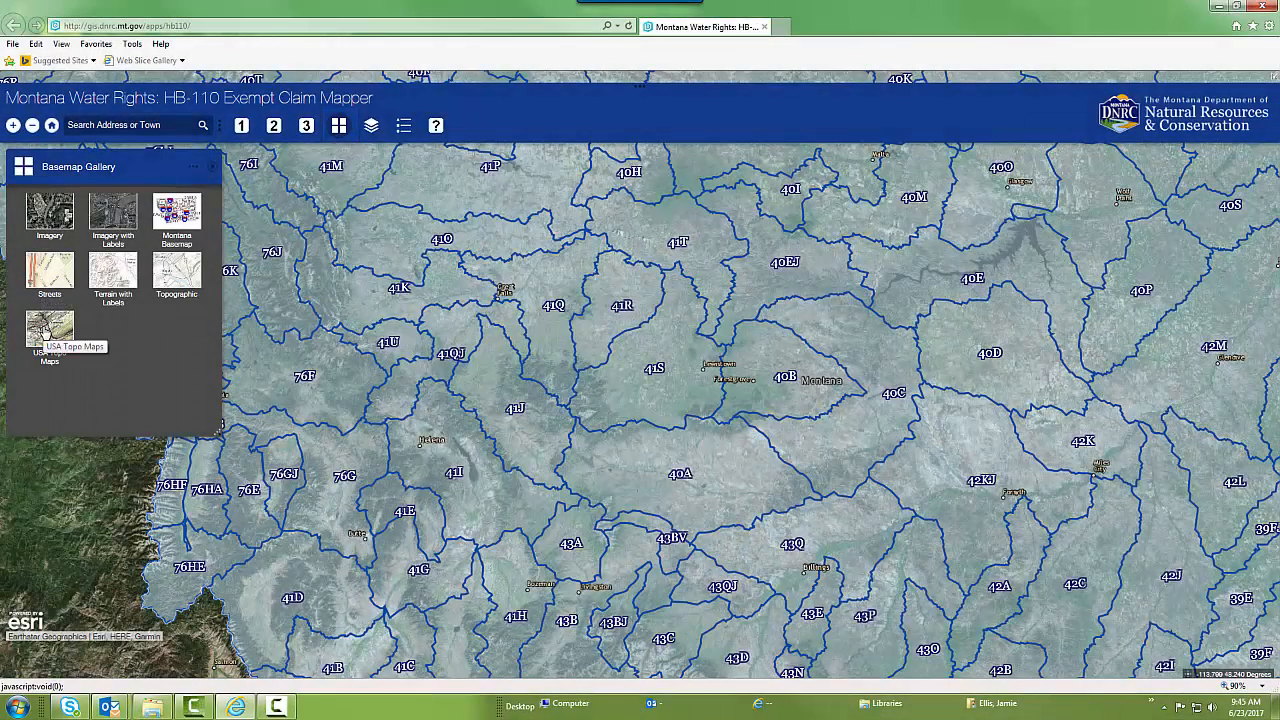
left_click(47, 328)
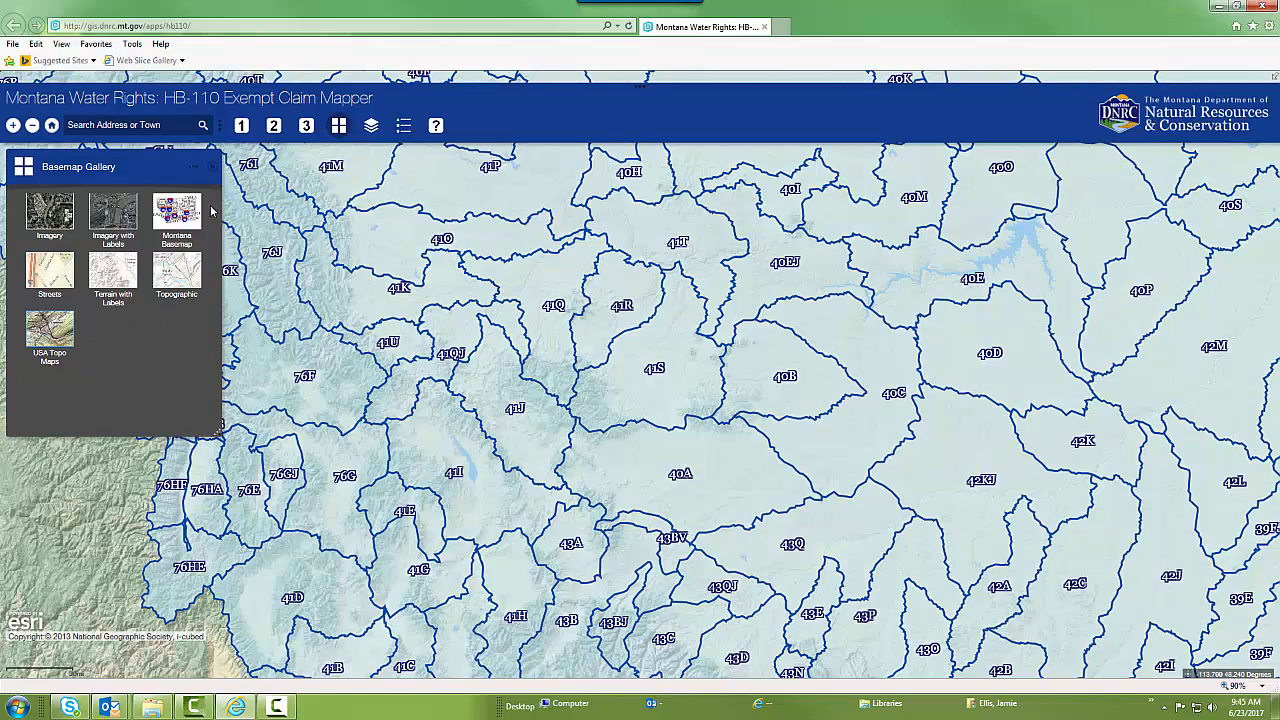
left_click(212, 167)
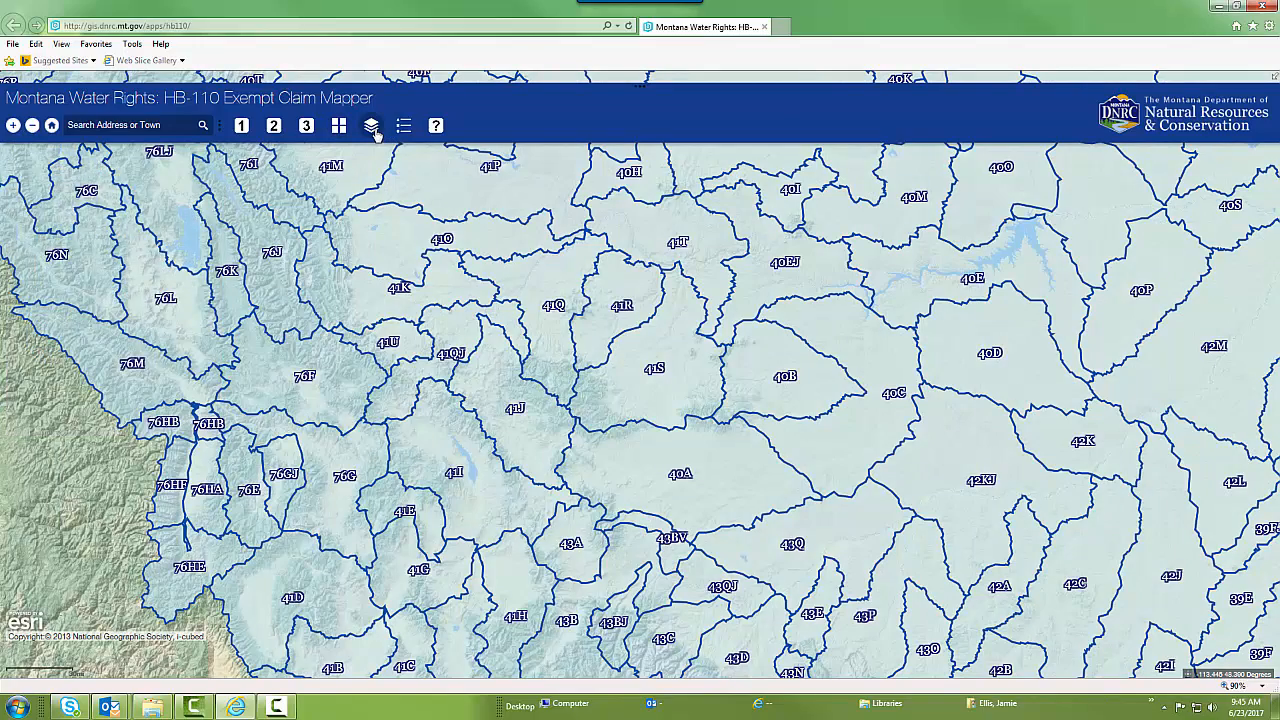
Review the operational map layers, including Basin Boundaries and PLSS, and close the layer list
left_click(372, 127)
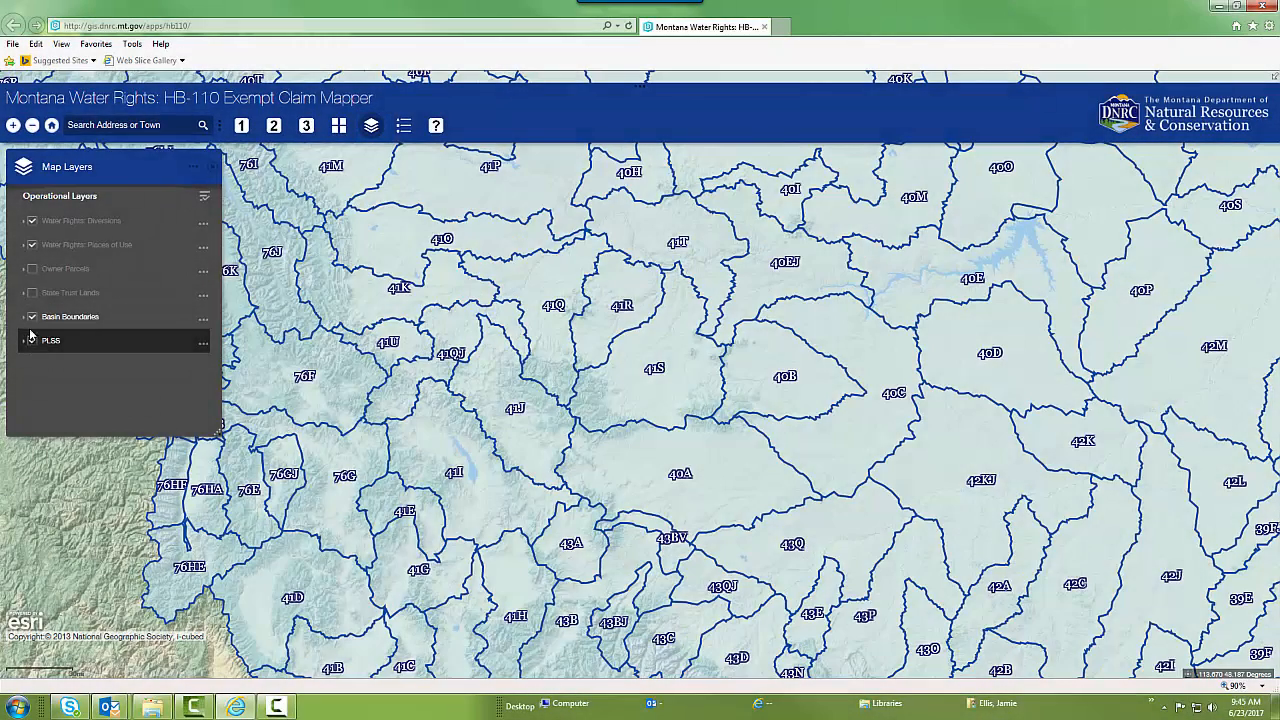
left_click(32, 340)
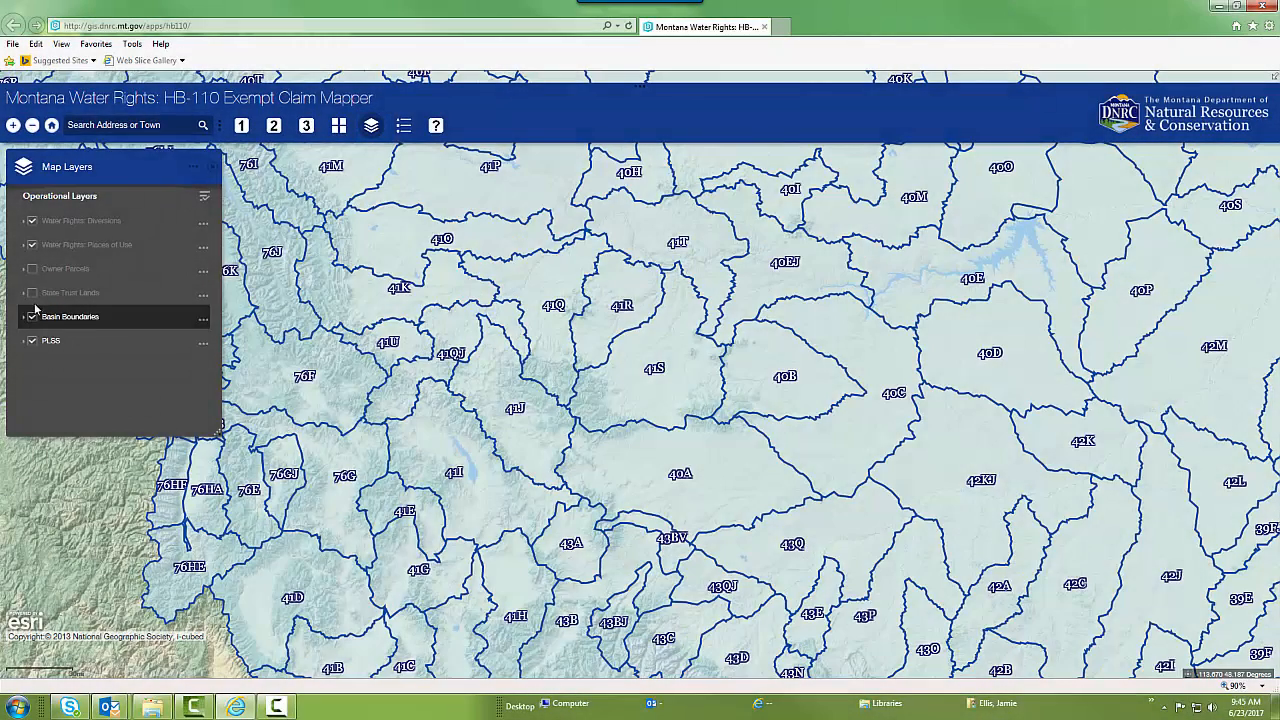
left_click(210, 172)
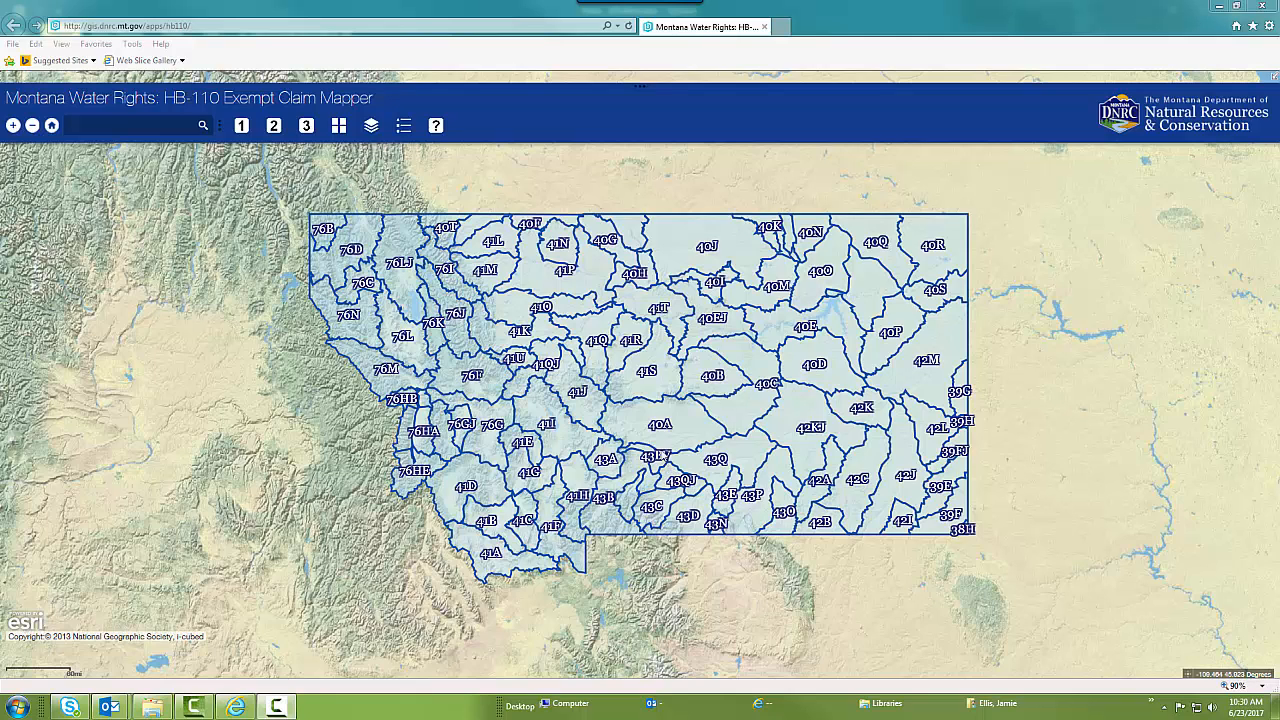
Search for a street address in Helena, Montana, using the suggested match, and dismiss the search result popup
scroll(655, 515, "up", 3)
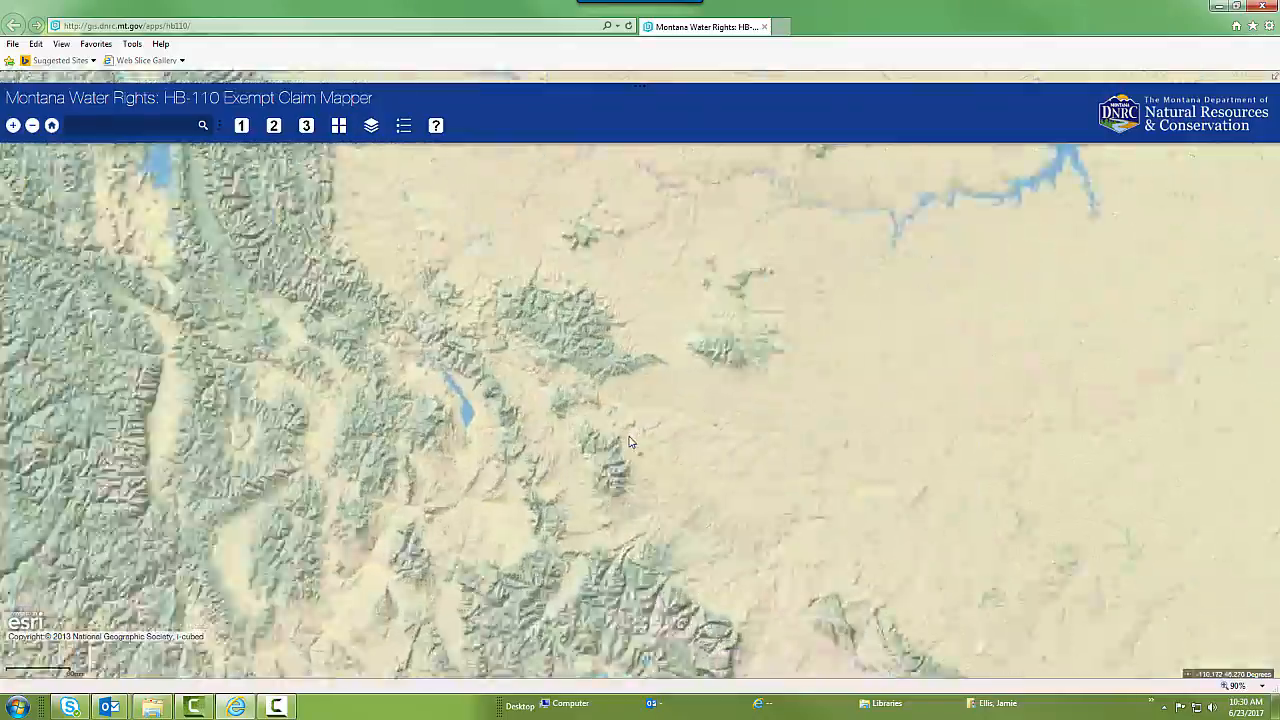
scroll(614, 426, "up", 1)
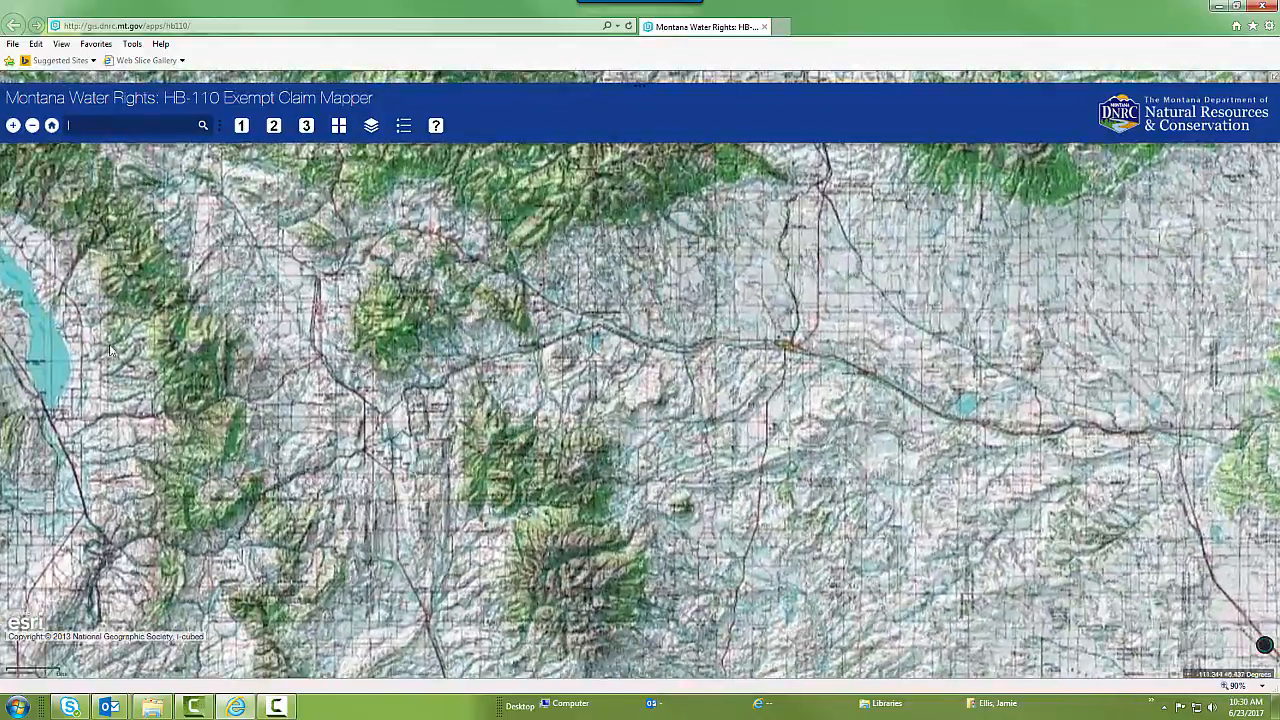
left_click_drag(10, 354, 376, 389)
scroll(376, 389, "up", 2)
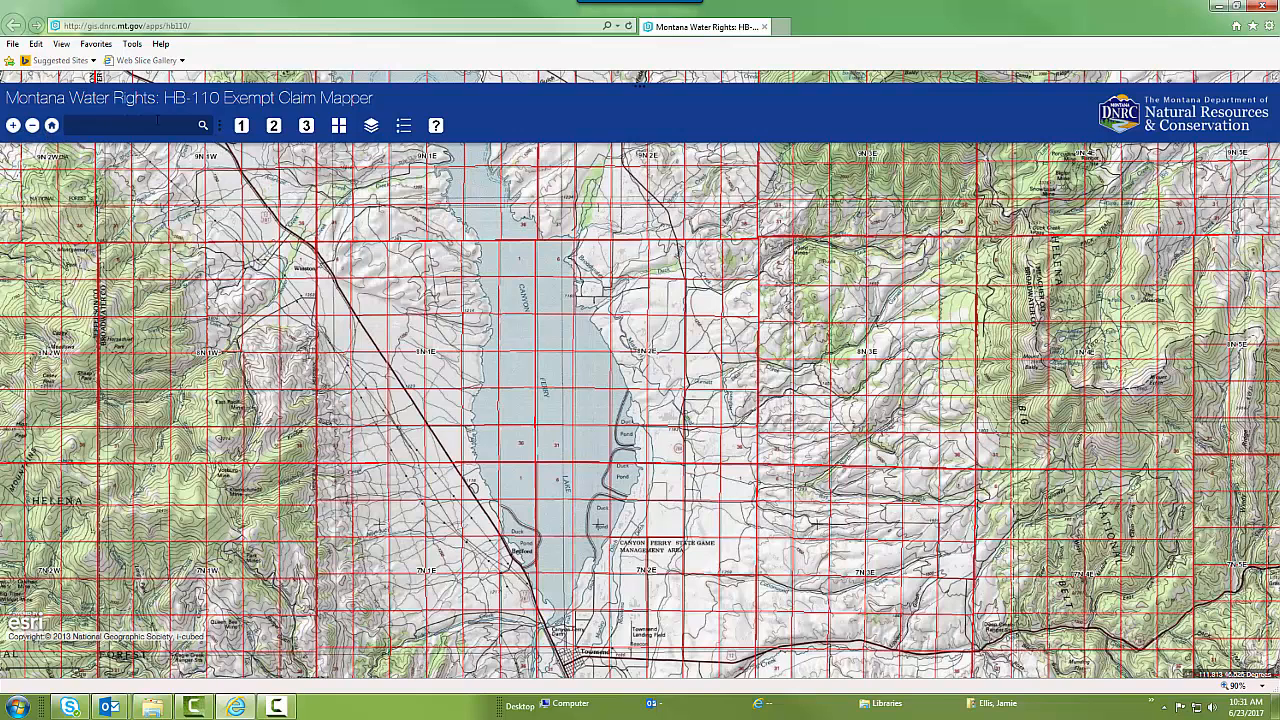
left_click(106, 125)
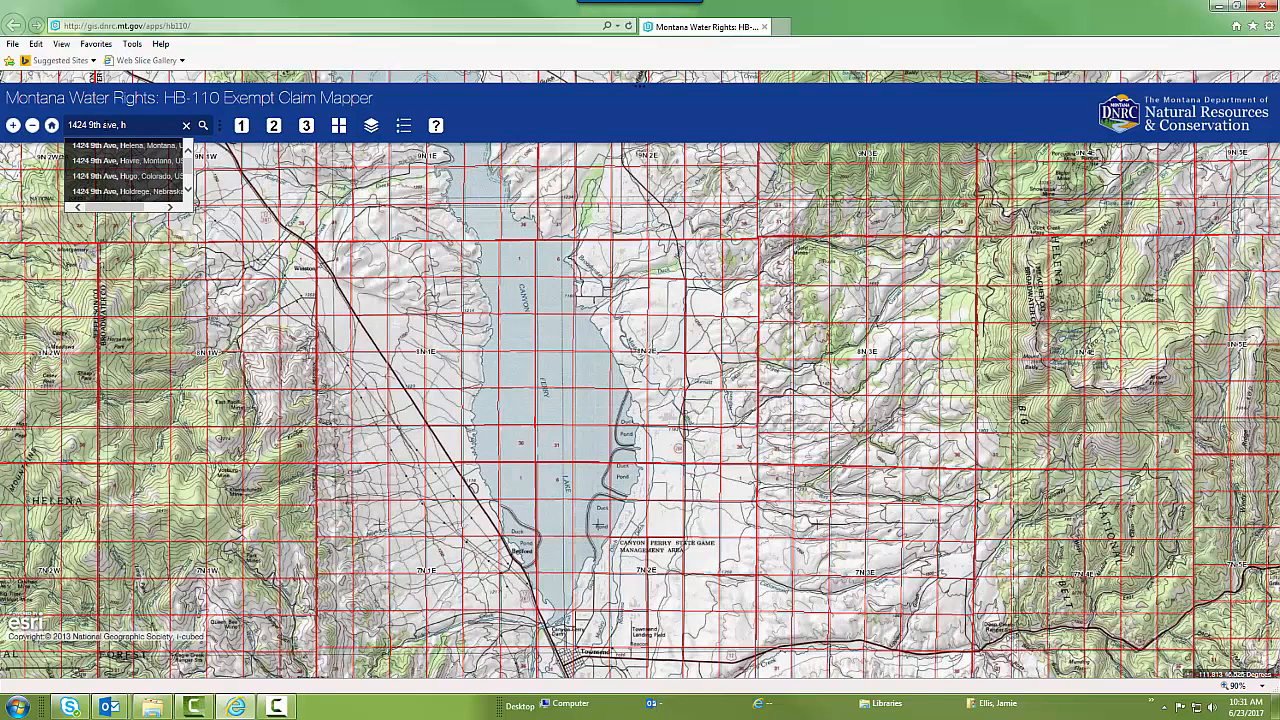
left_click(117, 146)
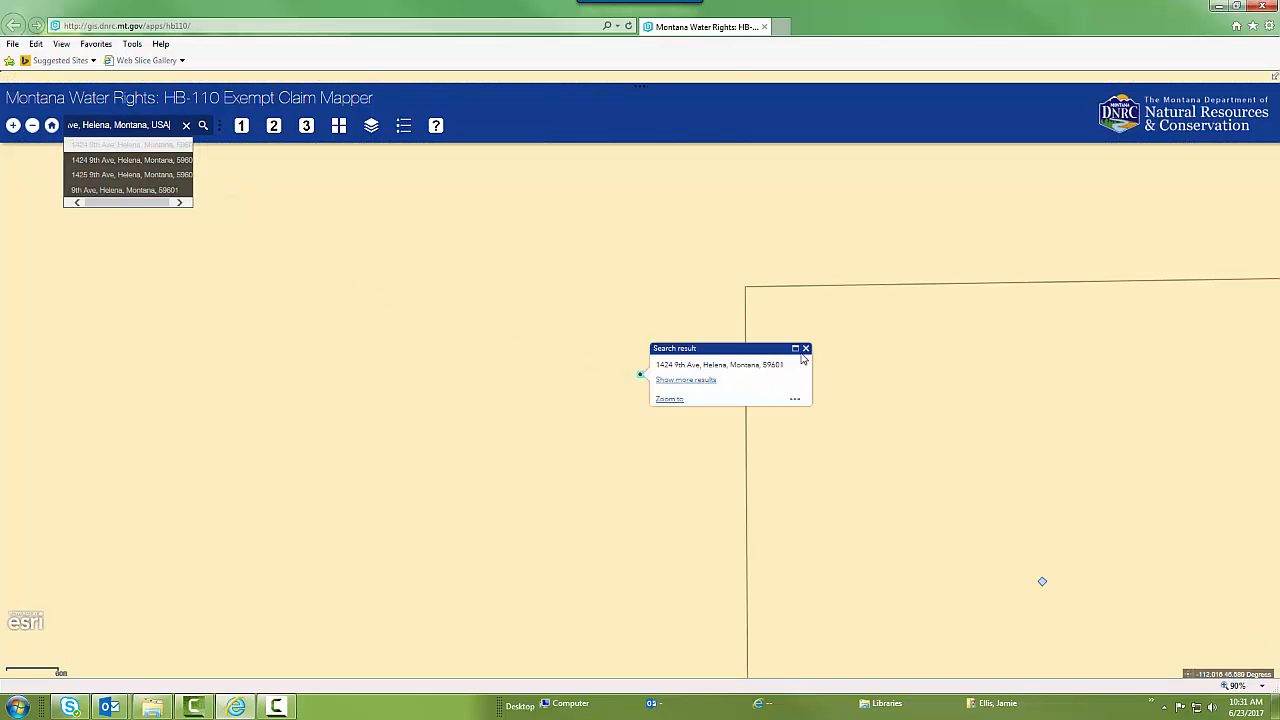
left_click(806, 349)
Turn off the Water Rights: Places of Use, Water Rights: Diversions, PLSS and Basin Boundaries layers
scroll(690, 361, "down", 3)
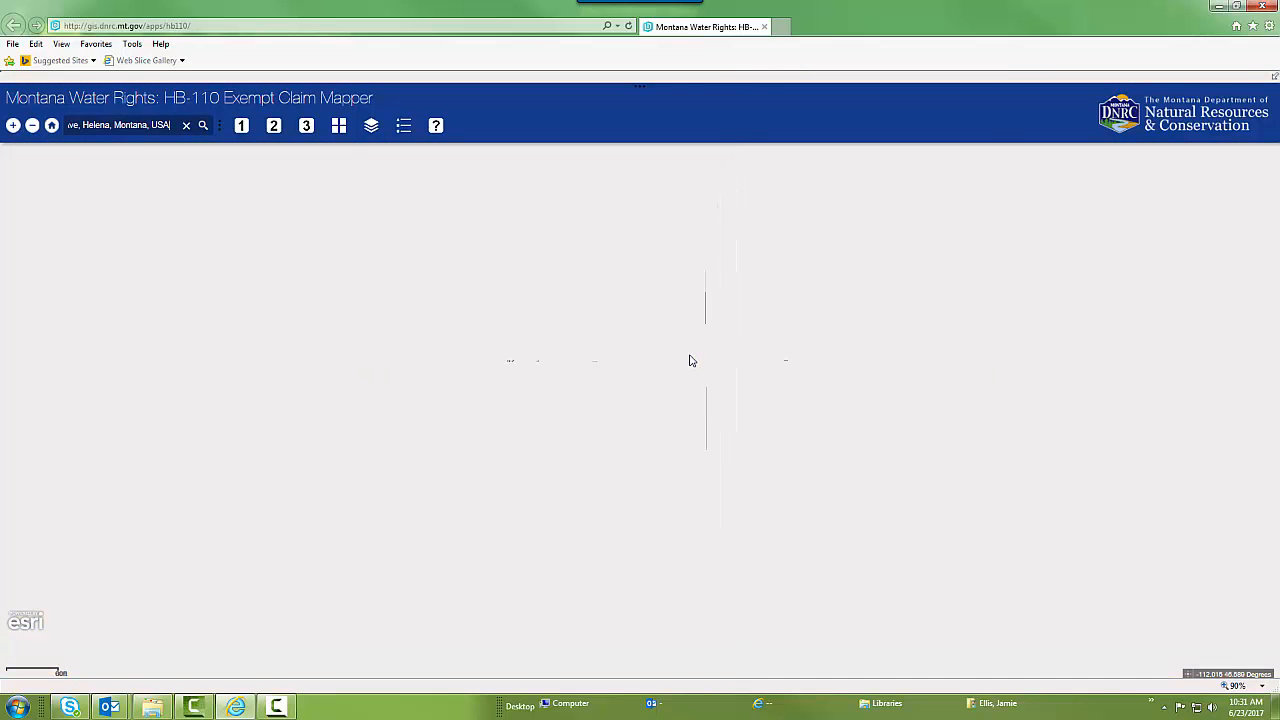
left_click(339, 127)
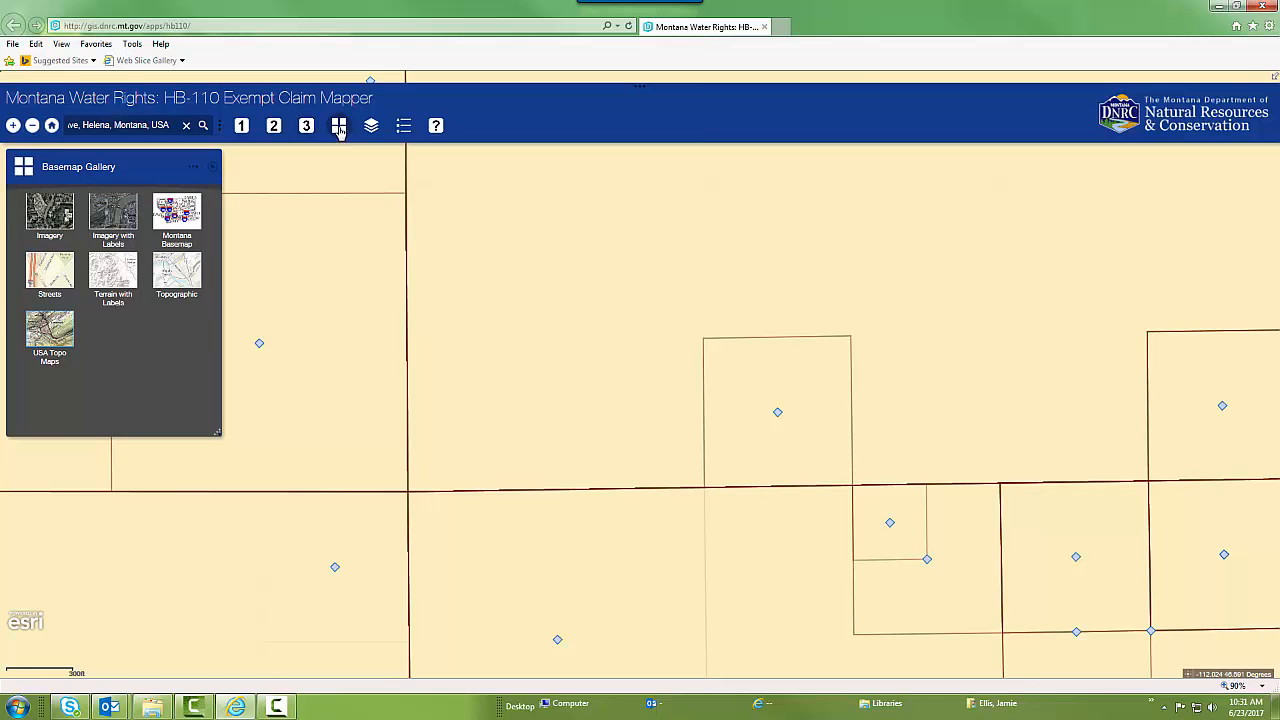
left_click(371, 125)
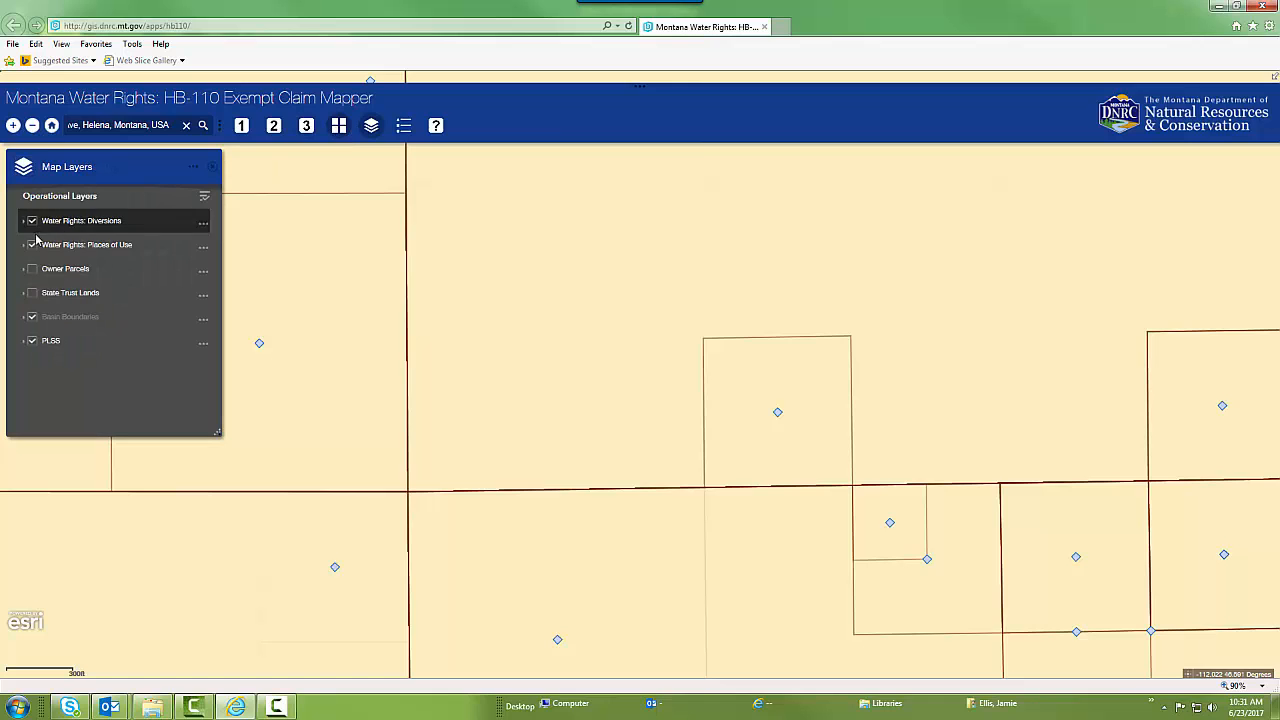
left_click(32, 245)
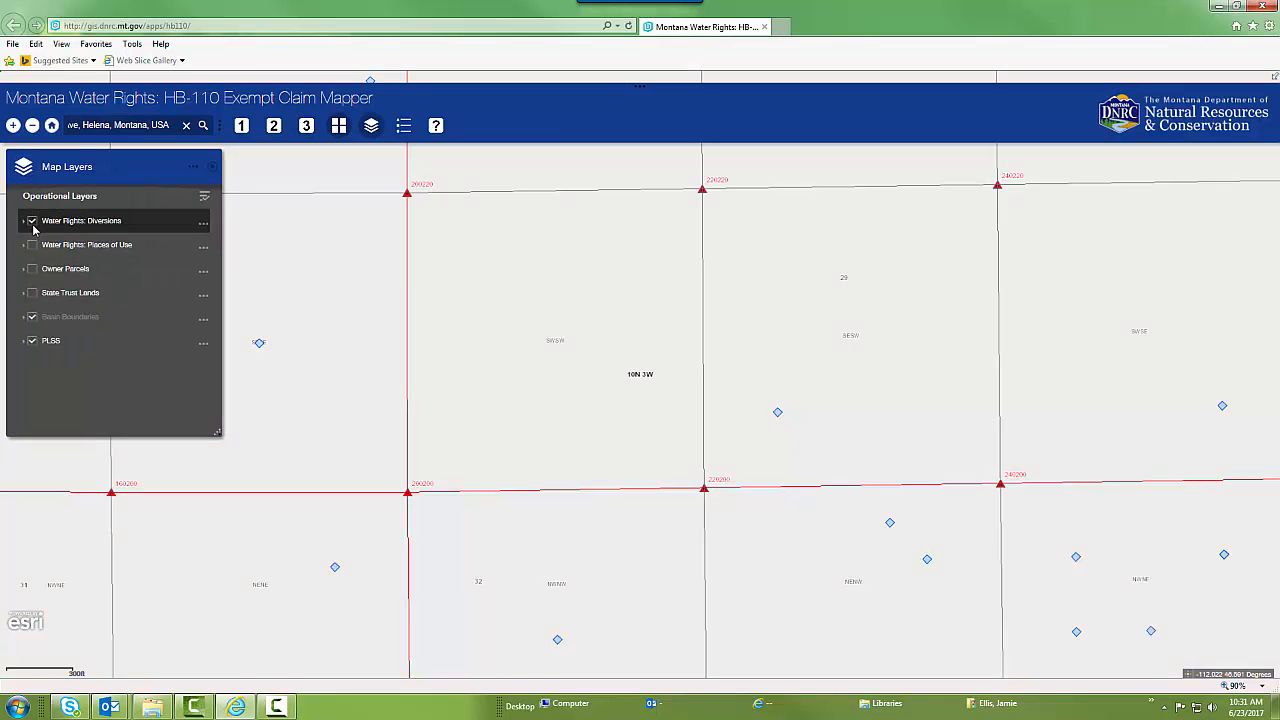
left_click(32, 221)
left_click(32, 341)
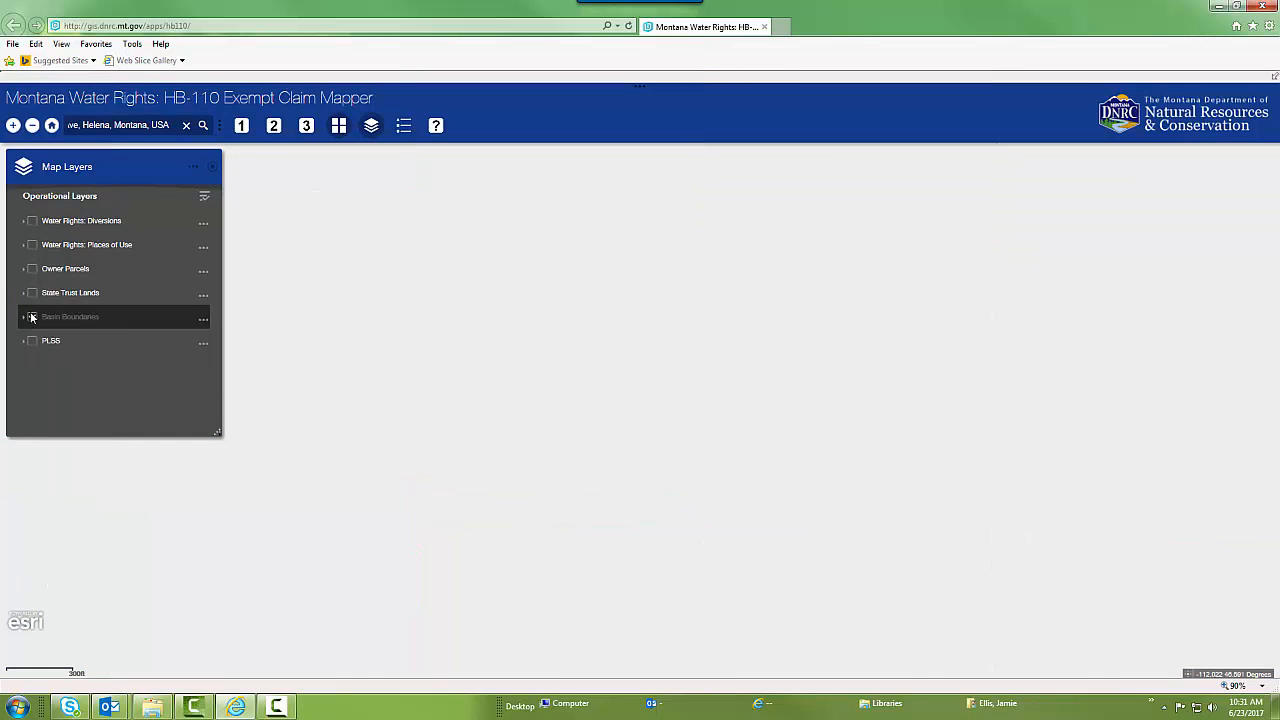
left_click(32, 317)
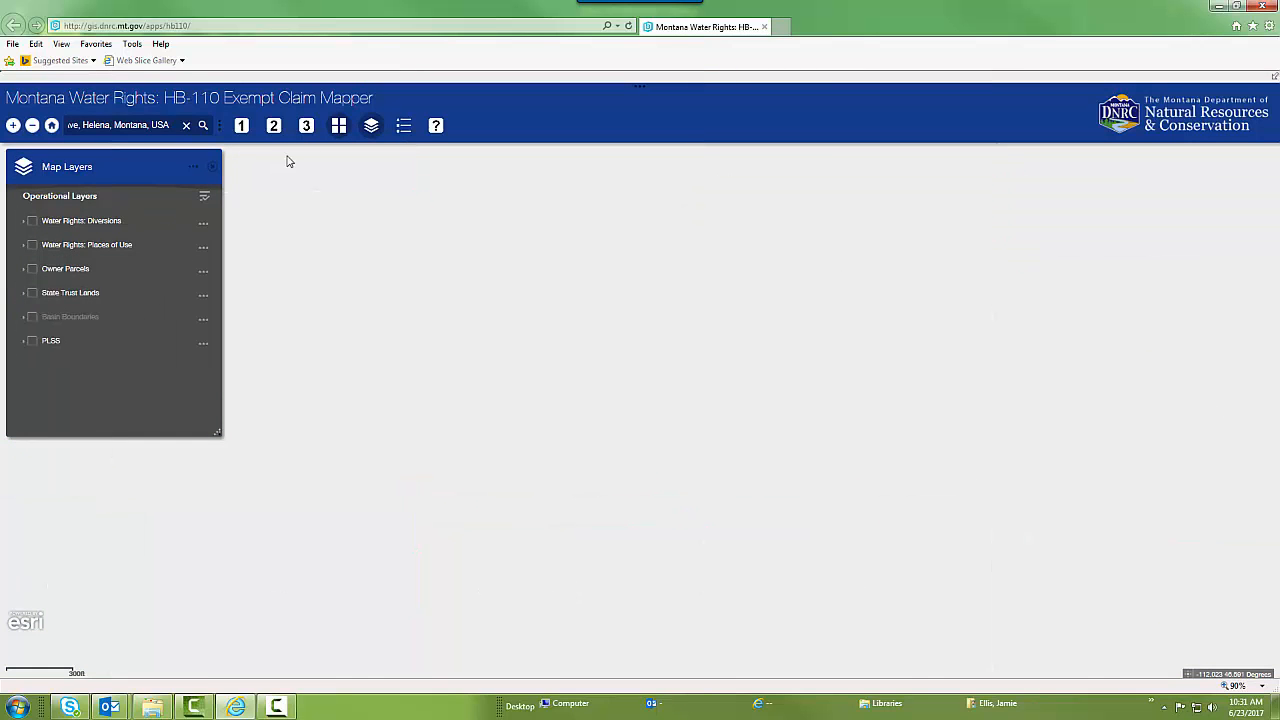
Reapply the USA Topo Maps basemap around Helena and close the map layer list
left_click(340, 127)
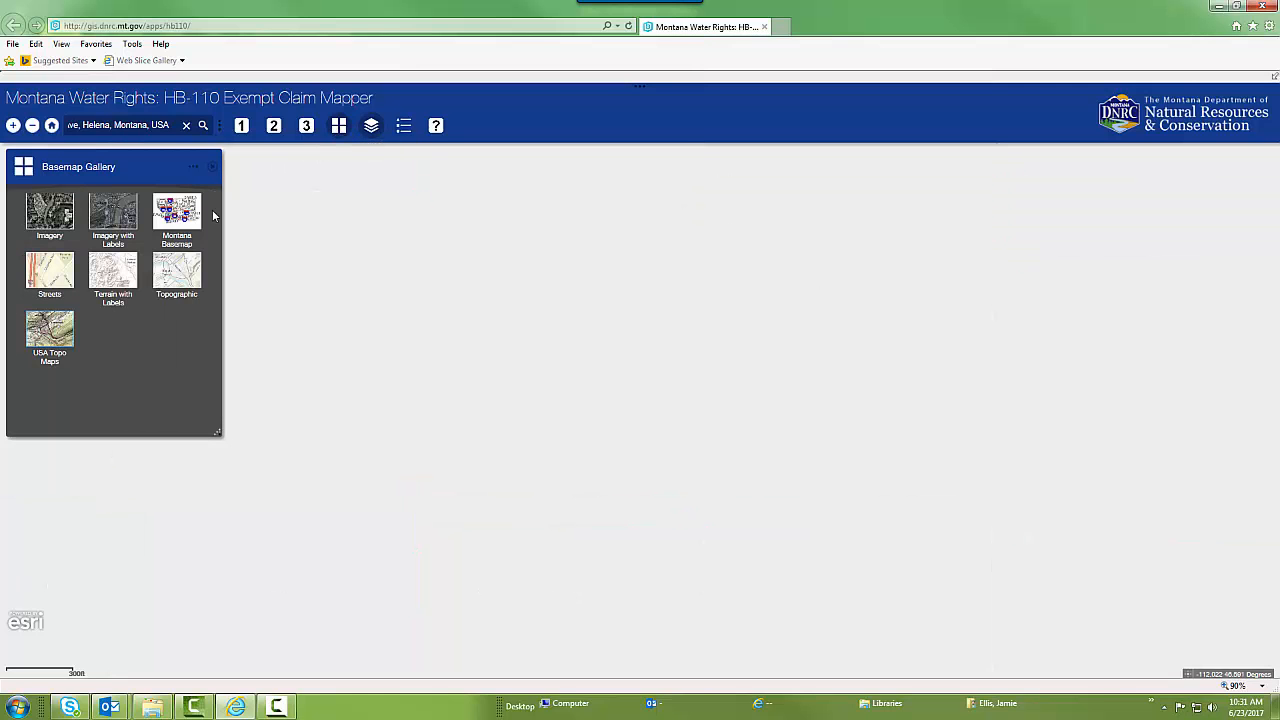
left_click(55, 332)
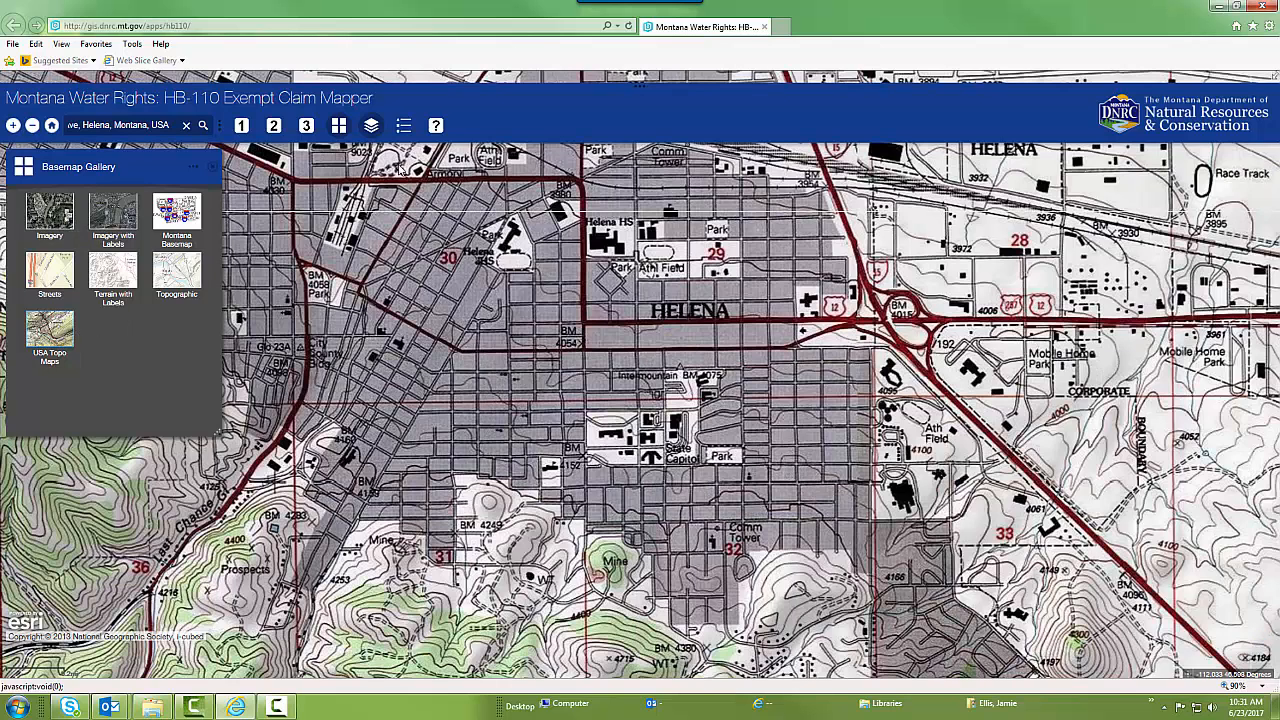
left_click(372, 127)
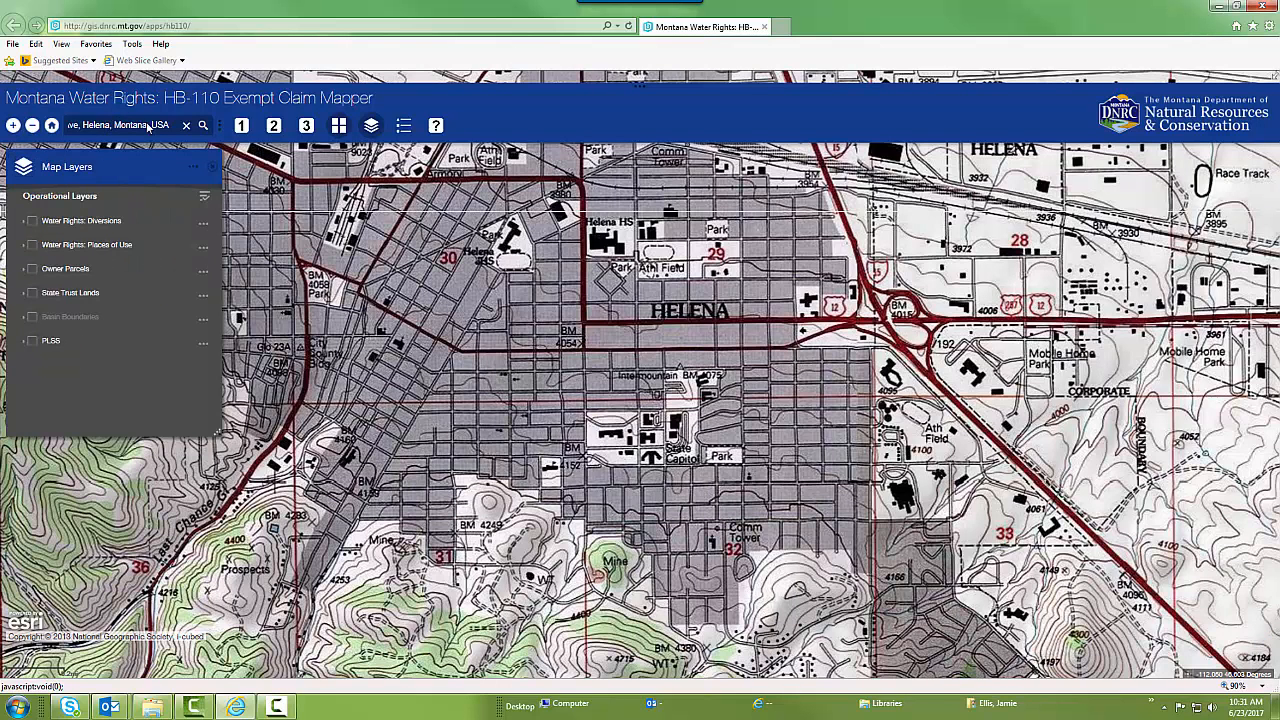
left_click(213, 168)
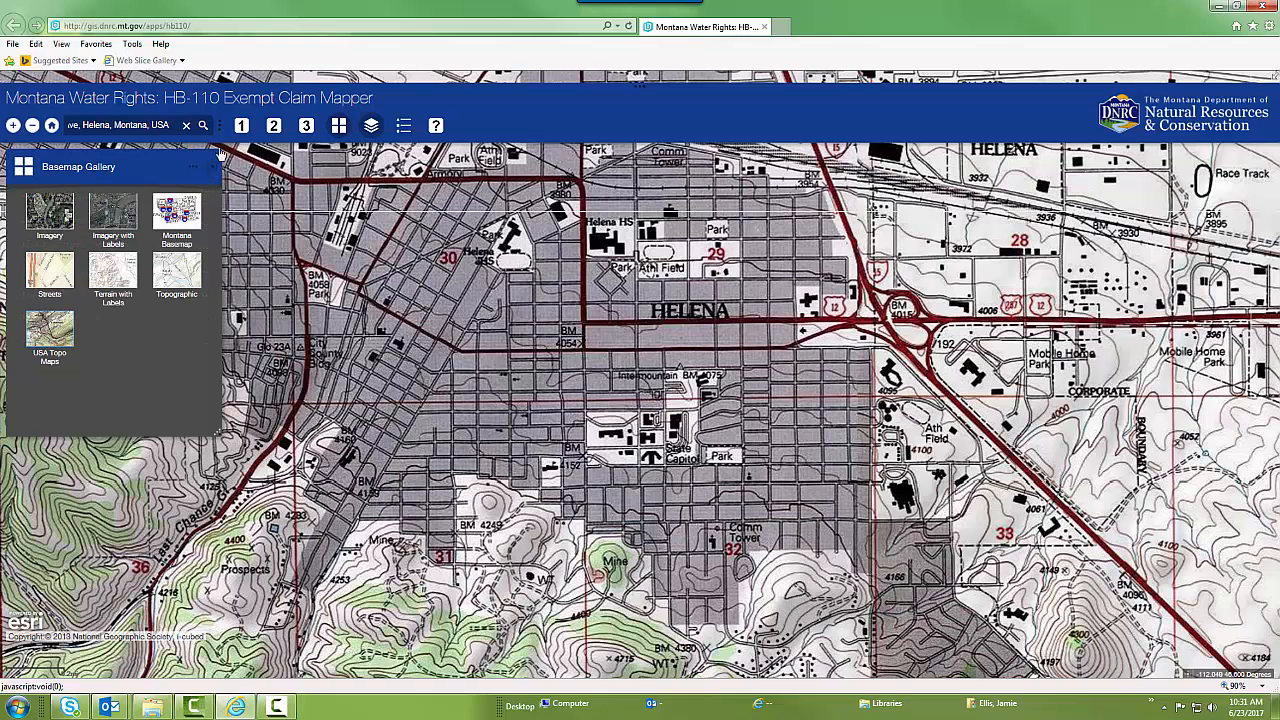
Examine the parcel search by owner name and county, including its county choices, and return to the search options
left_click(241, 126)
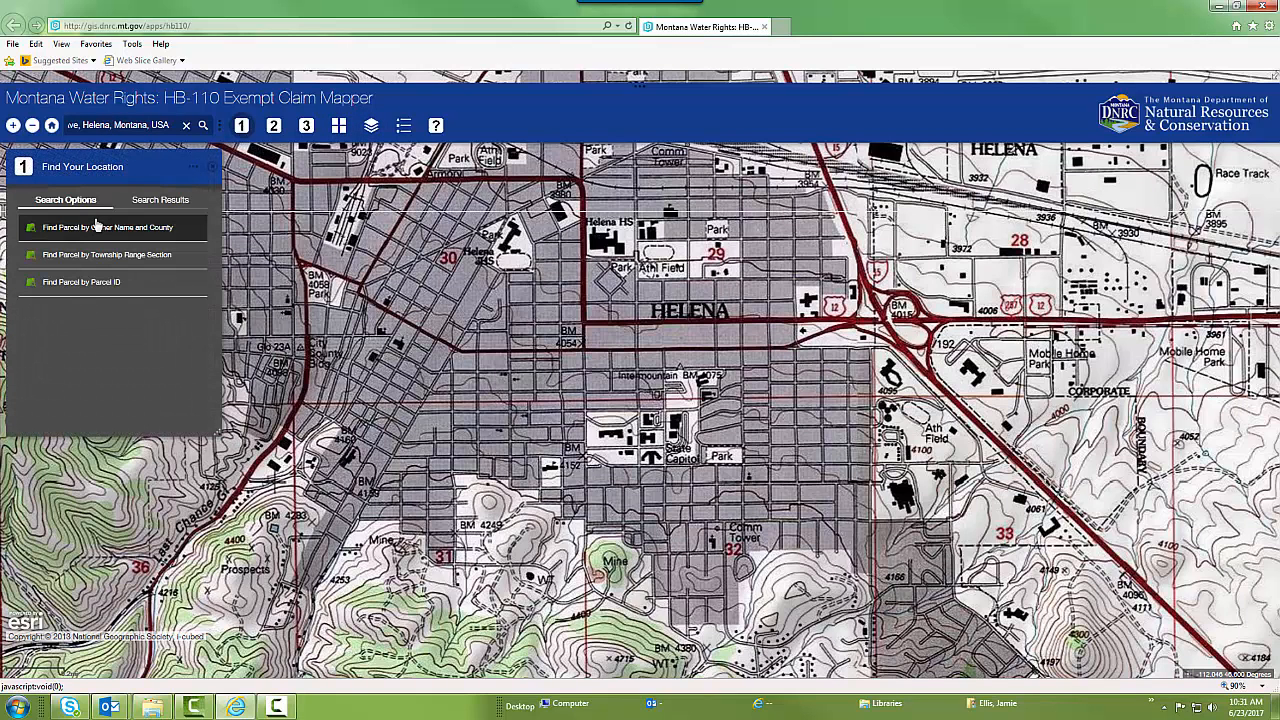
left_click(97, 226)
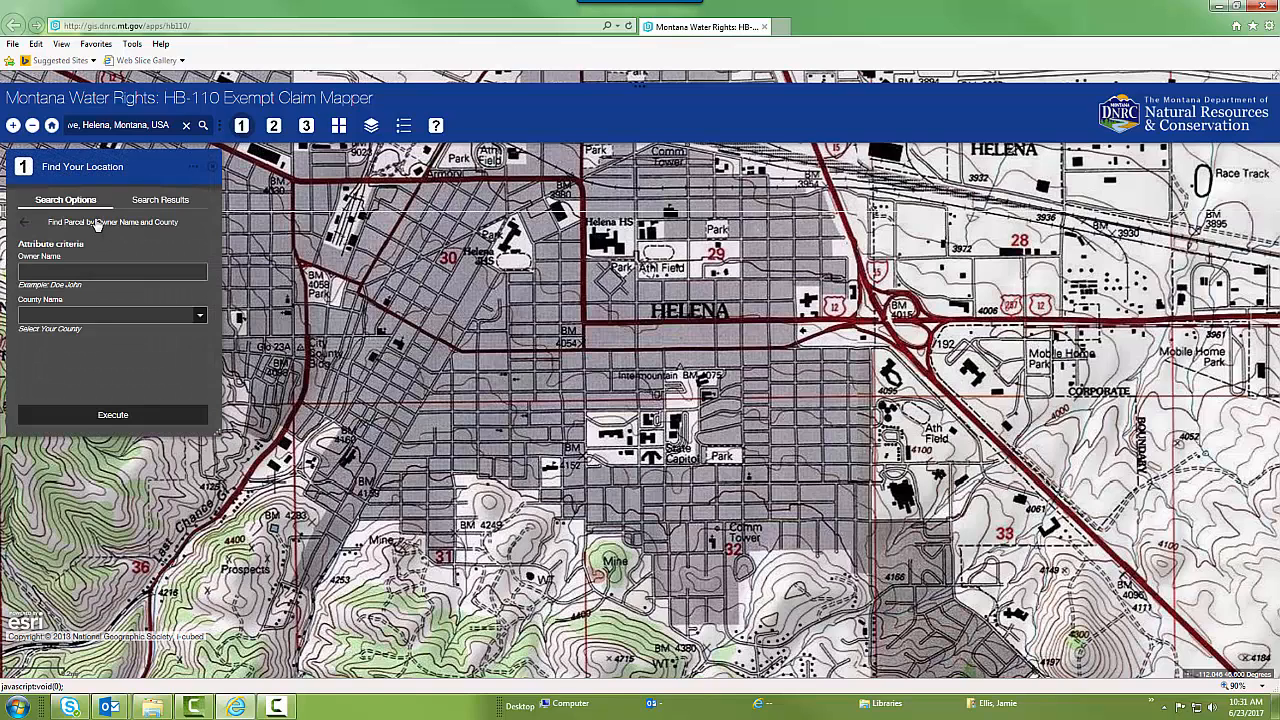
left_click(48, 272)
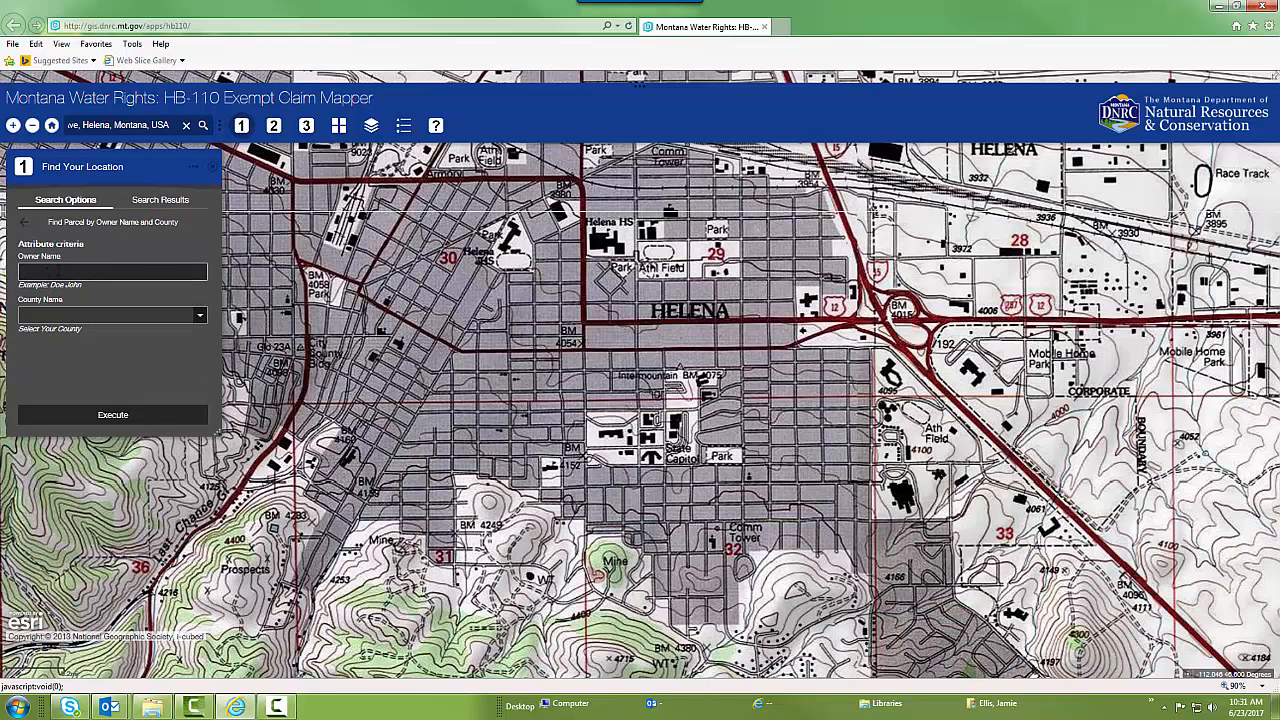
left_click(31, 315)
left_click(200, 315)
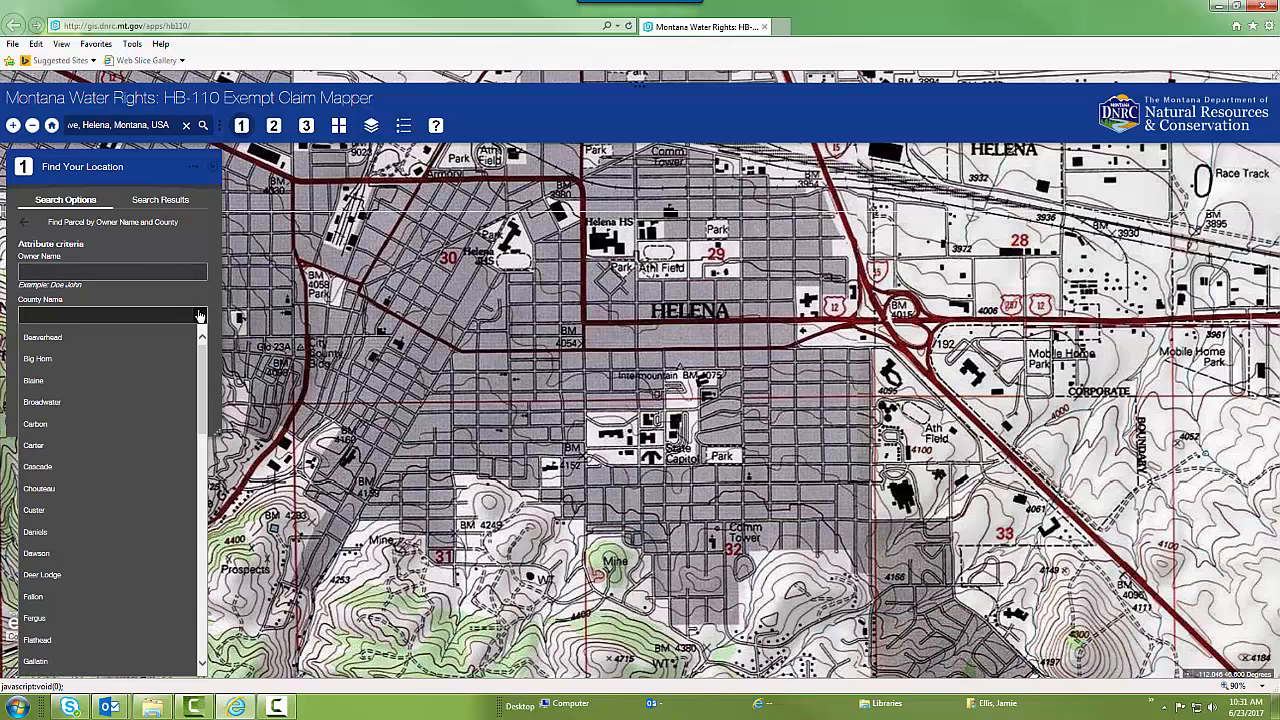
left_click(200, 315)
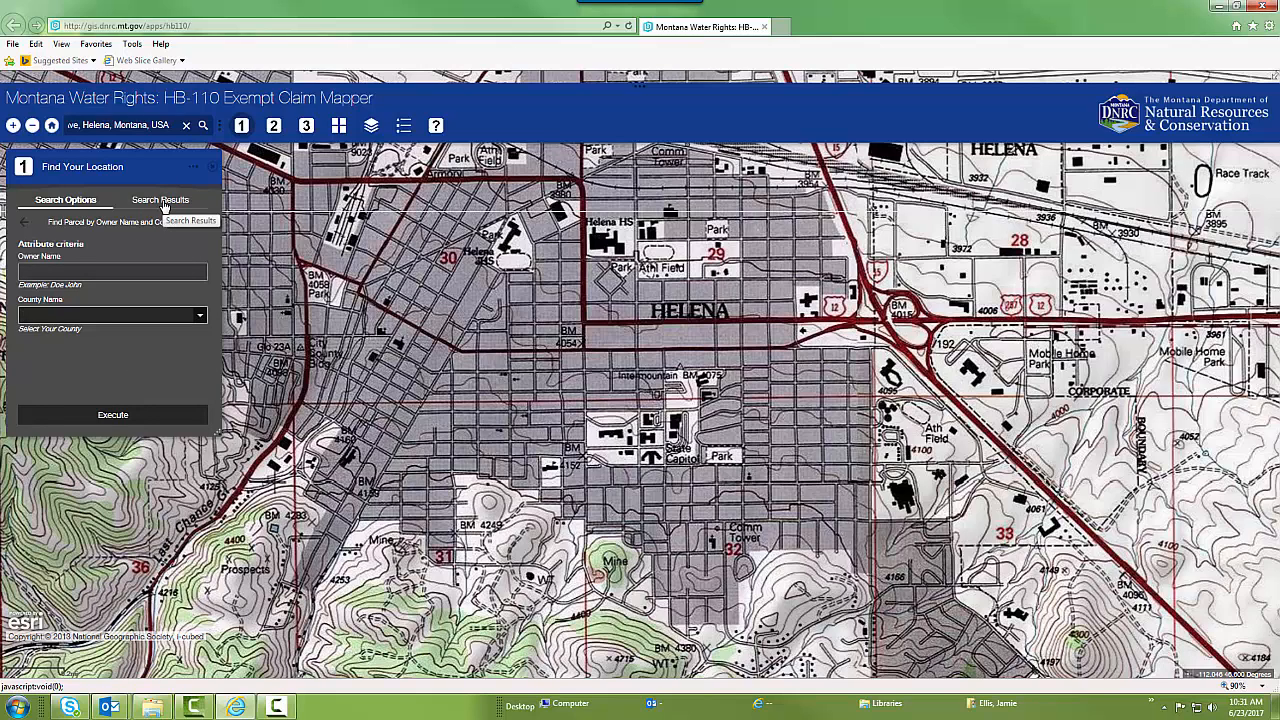
left_click(24, 222)
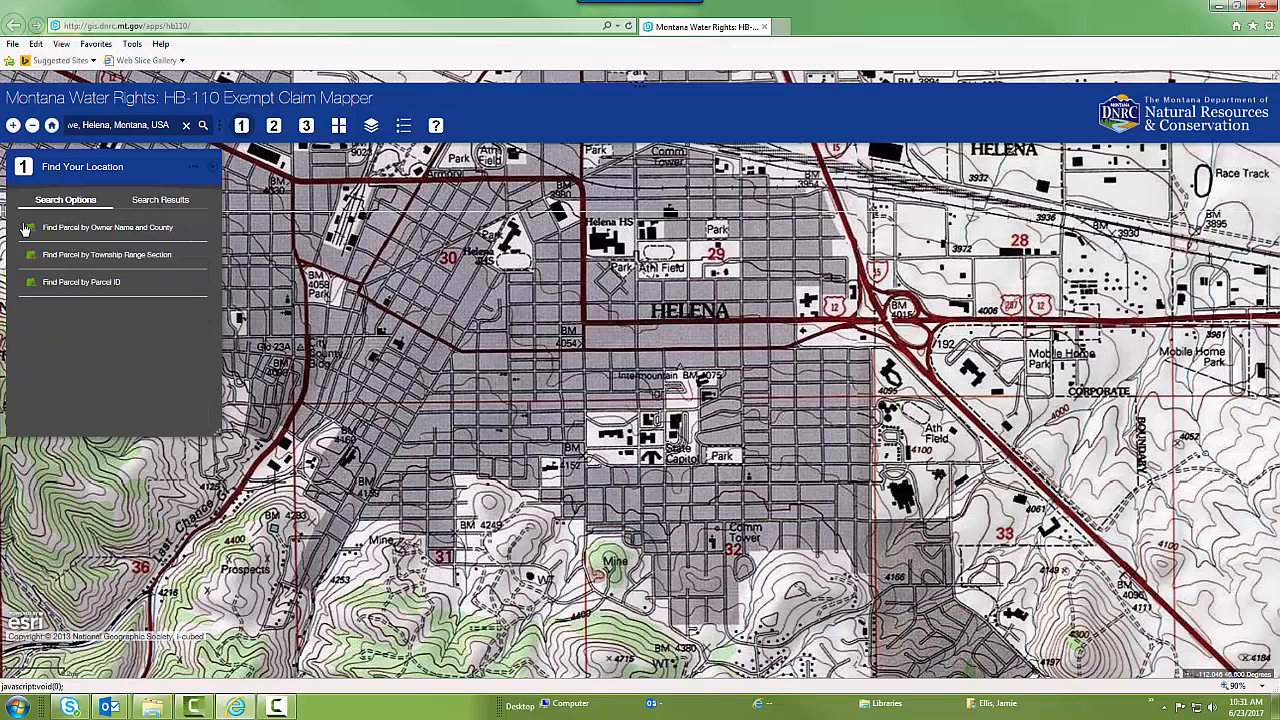
Examine the parcel search by township, range and section with its search results, and return to the search options
left_click(98, 258)
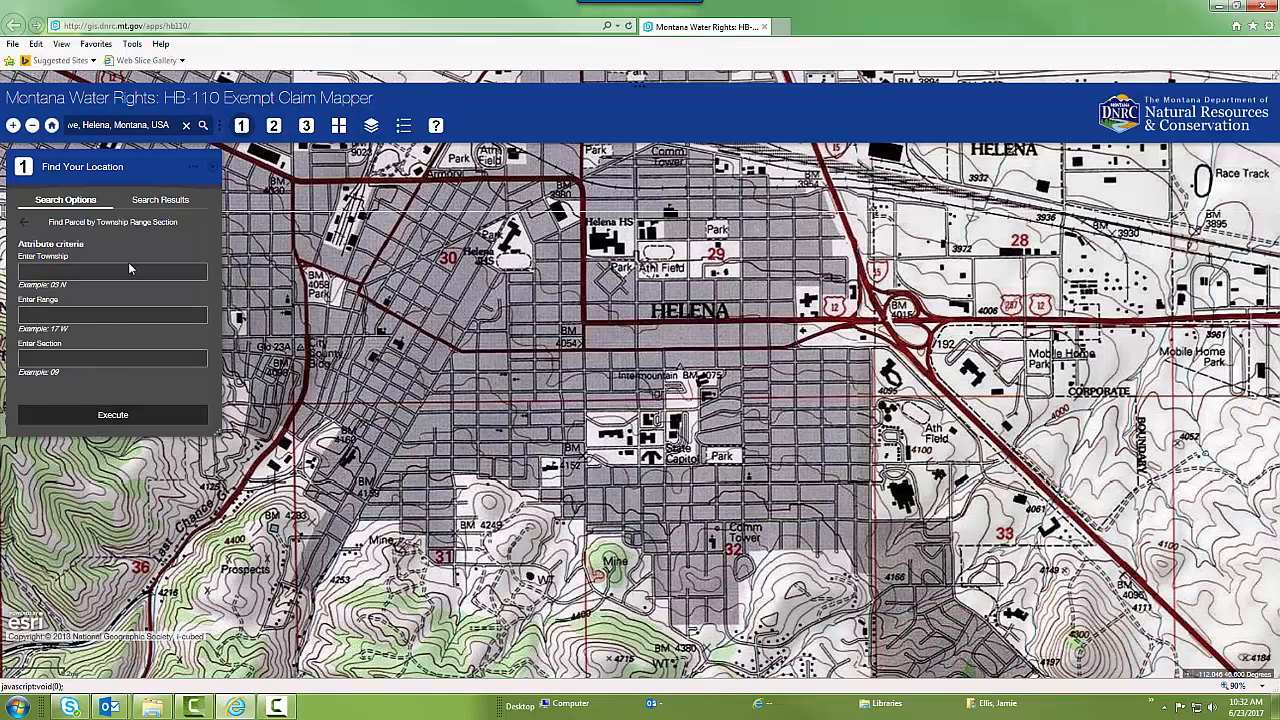
left_click(189, 203)
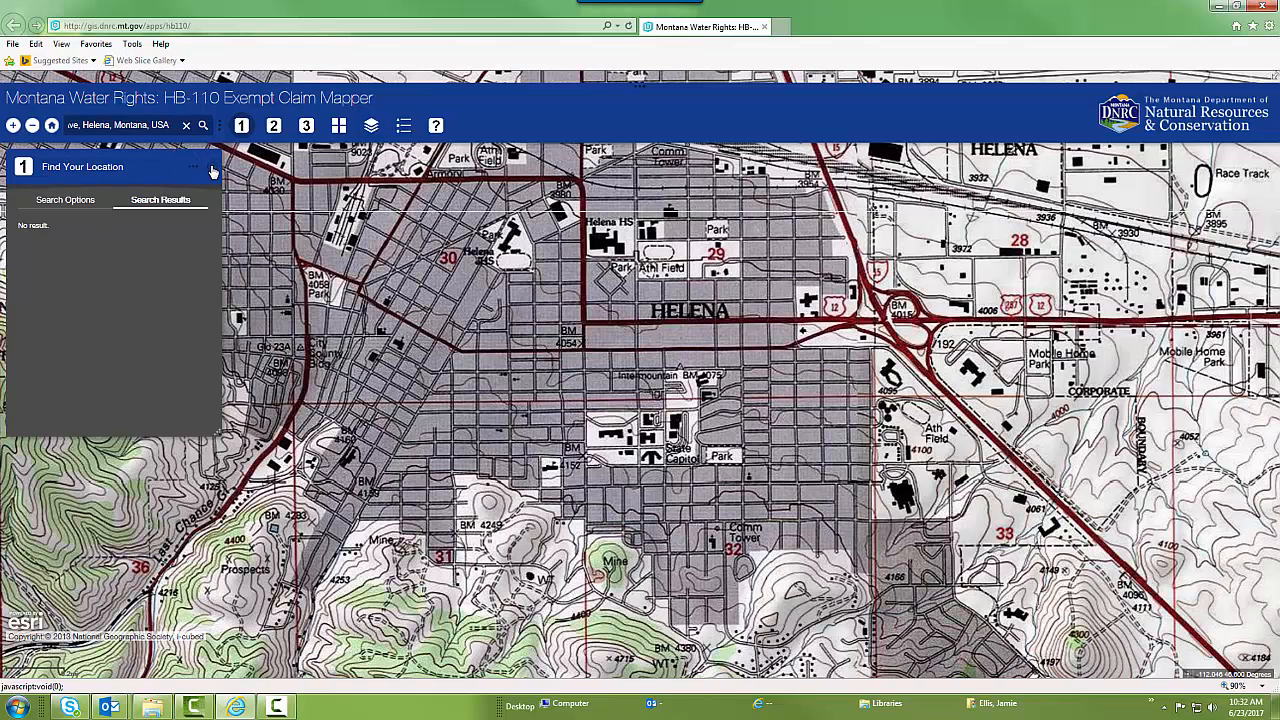
left_click(70, 203)
left_click(25, 222)
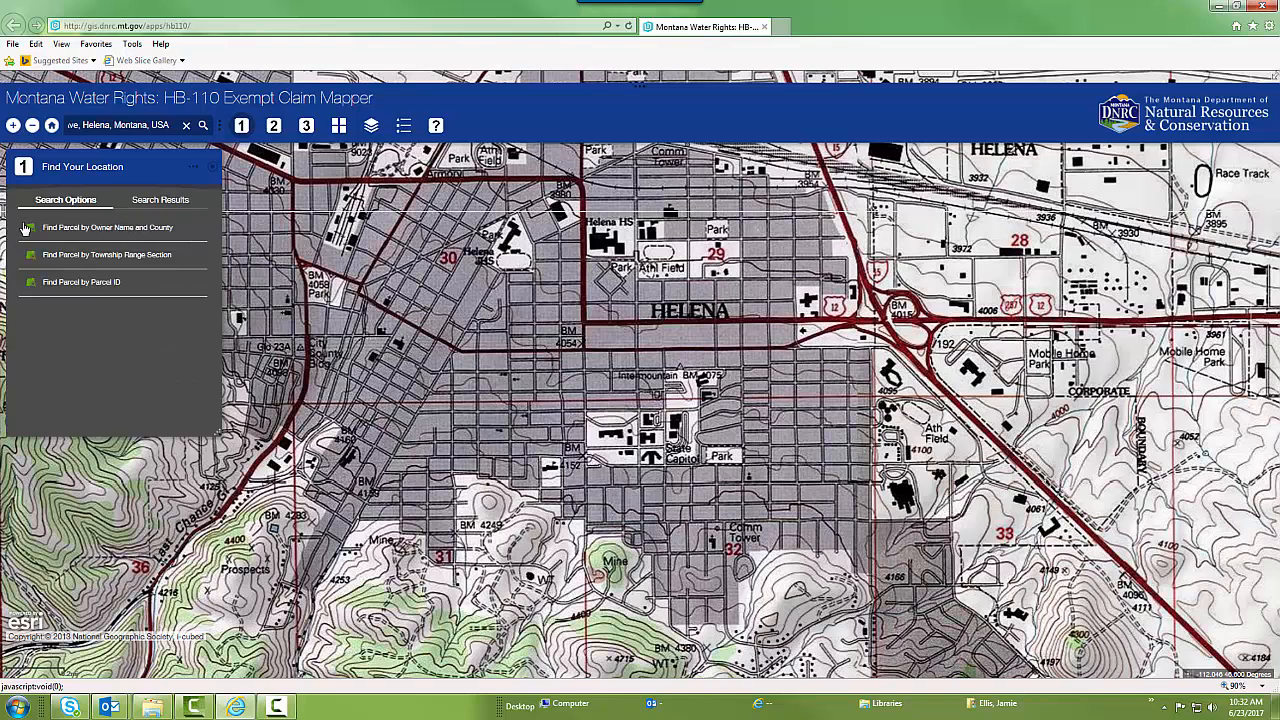
Examine the parcel search by parcel ID, including its example ID format, and return to the search options
left_click(78, 285)
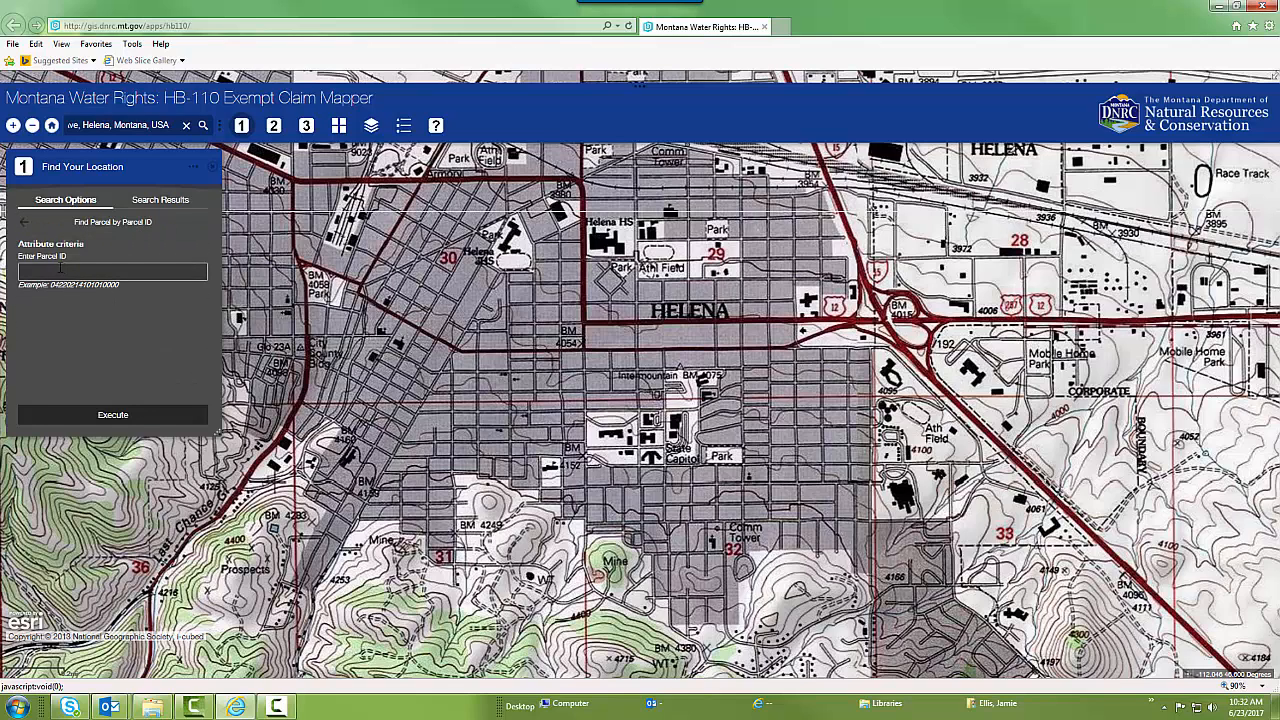
left_click_drag(122, 287, 51, 287)
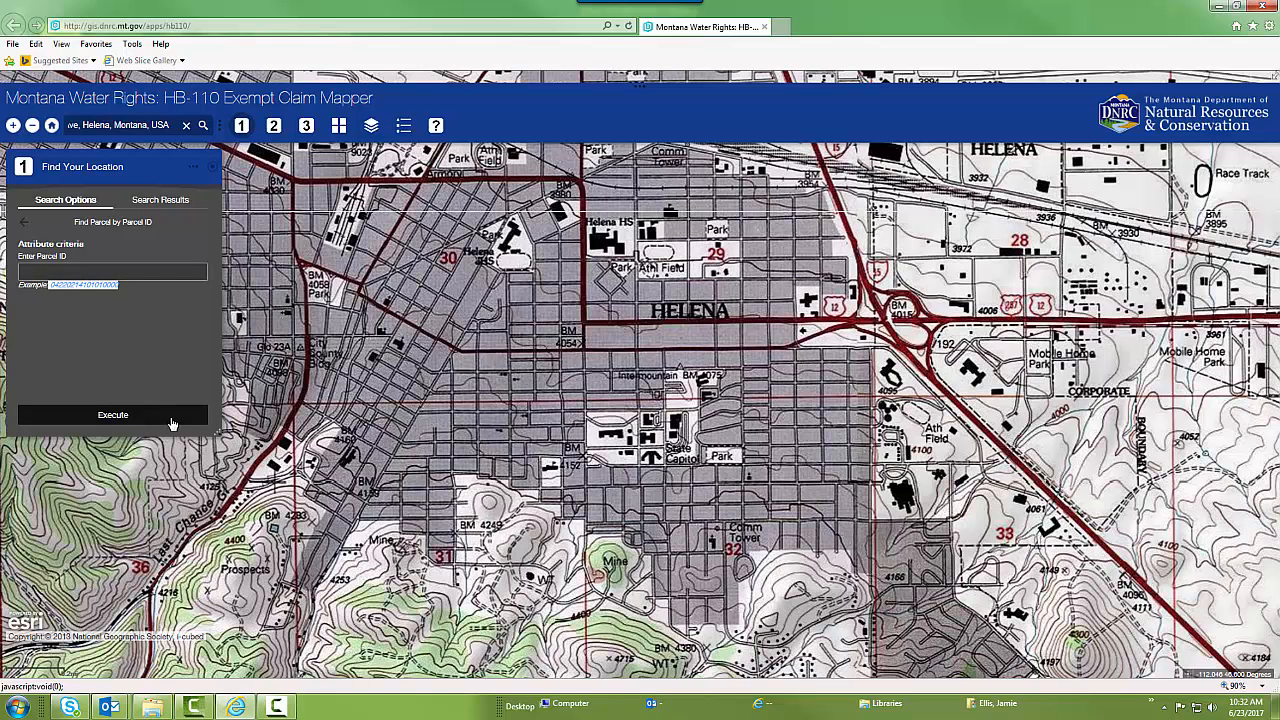
left_click(86, 272)
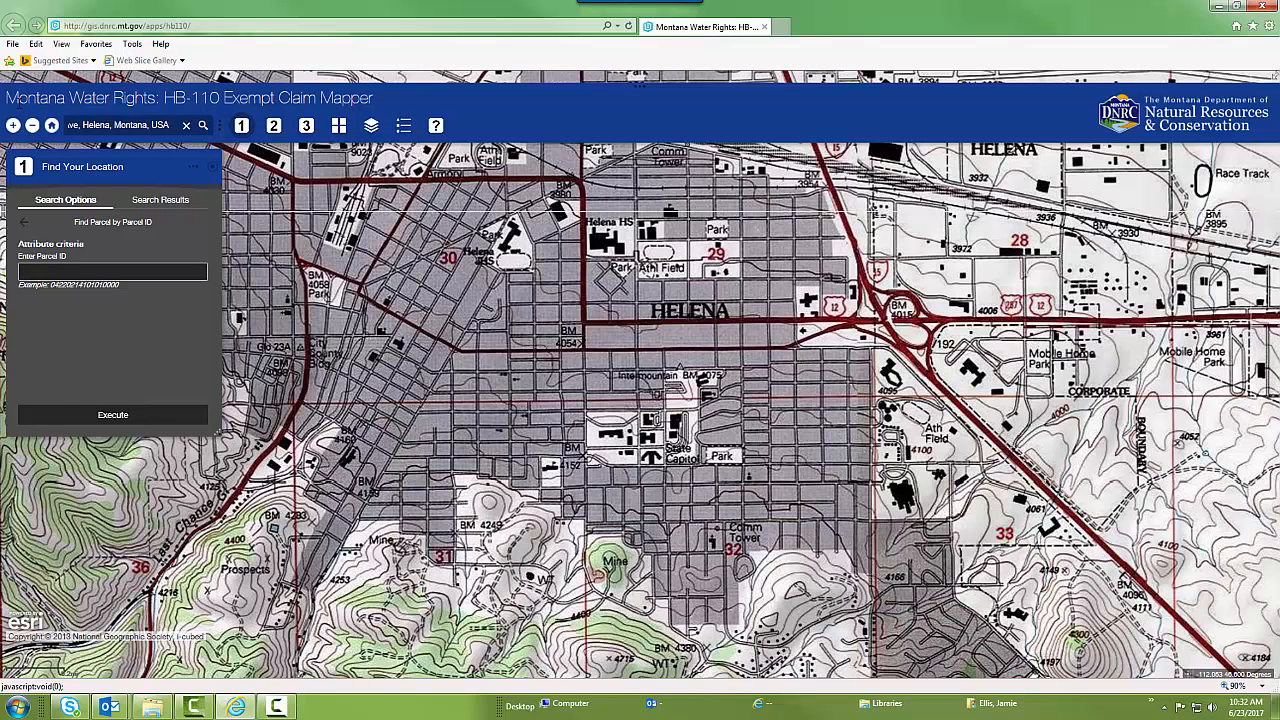
left_click(241, 125)
left_click(244, 128)
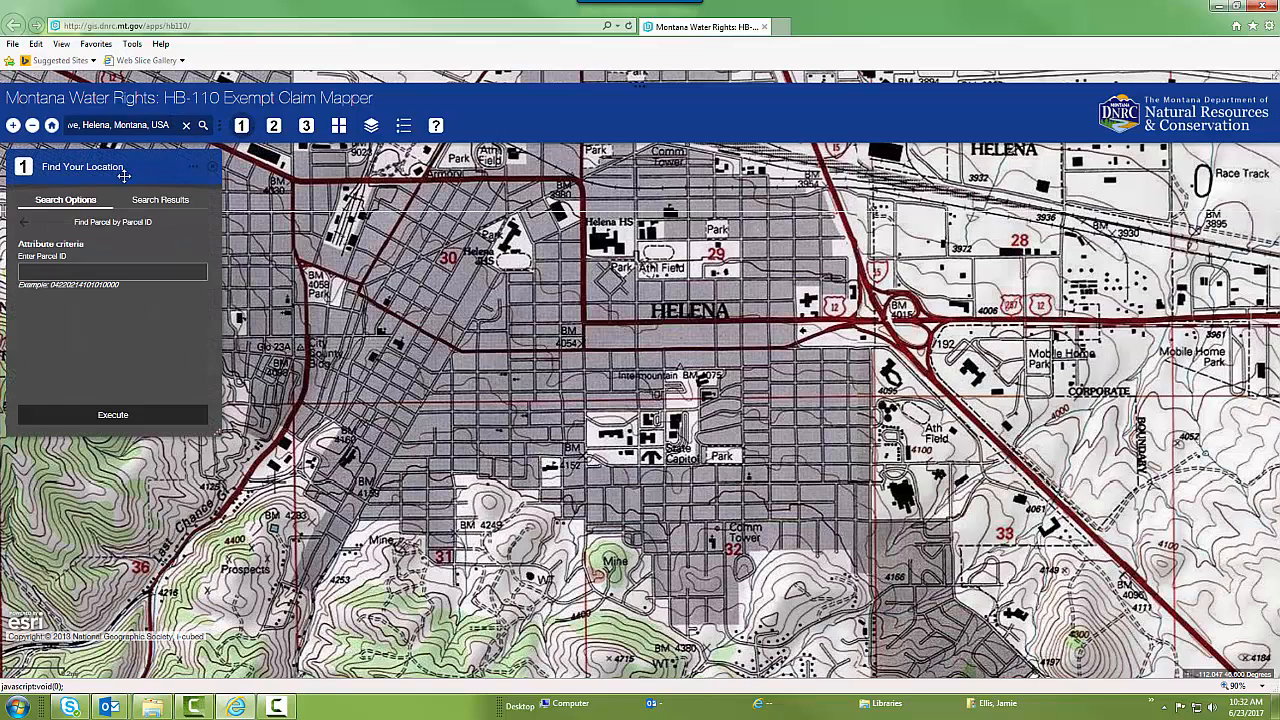
left_click(25, 223)
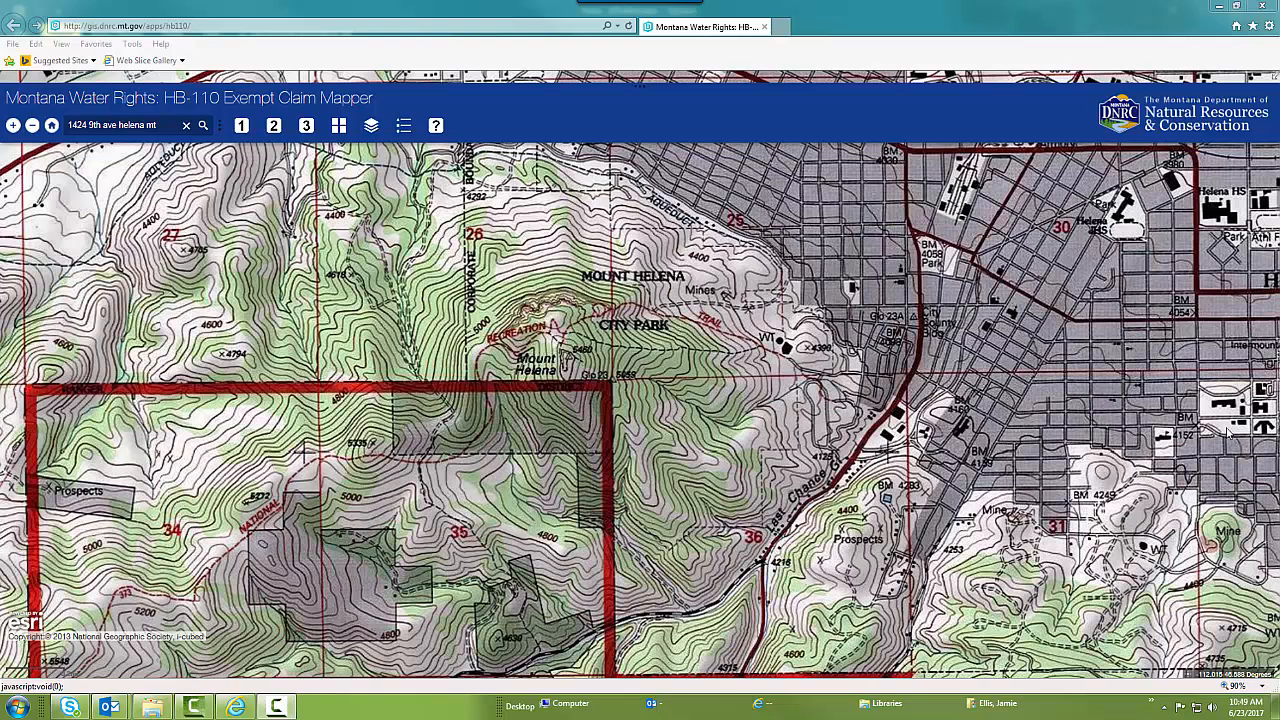
Set the title of the map printout to Test Map and review the advanced print settings
left_click(306, 127)
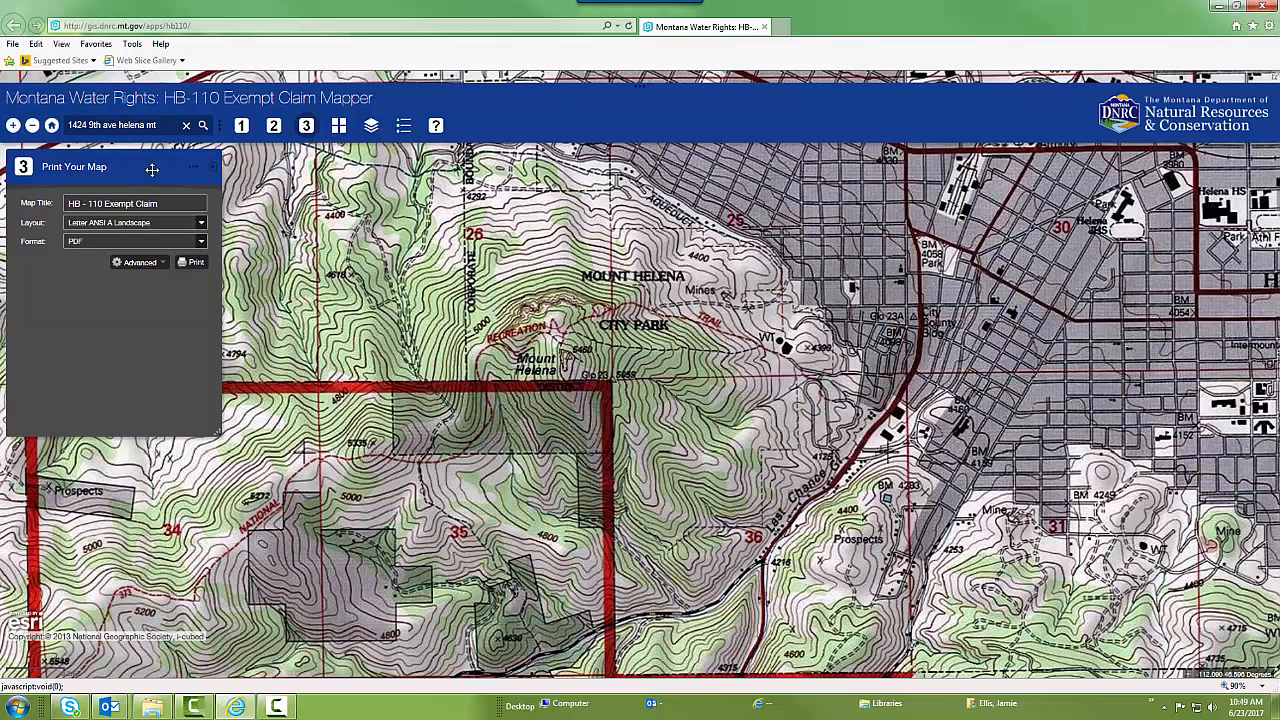
left_click(77, 202)
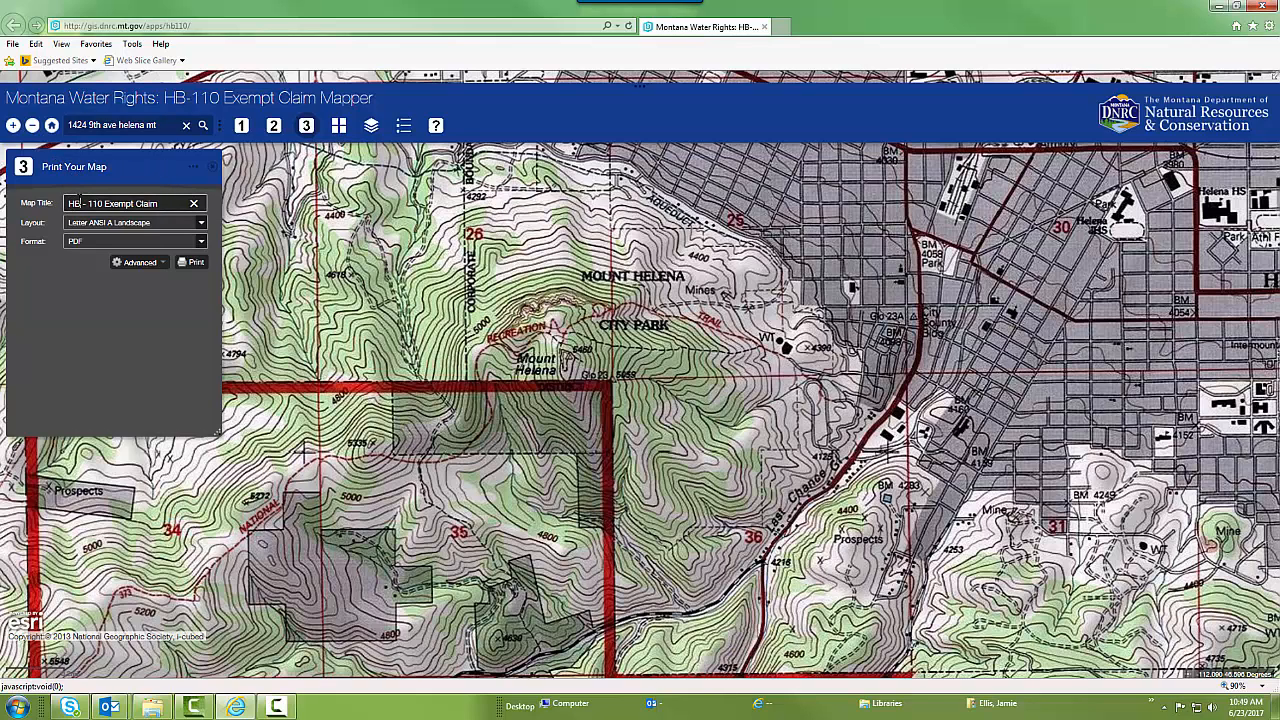
left_click_drag(161, 203, 43, 199)
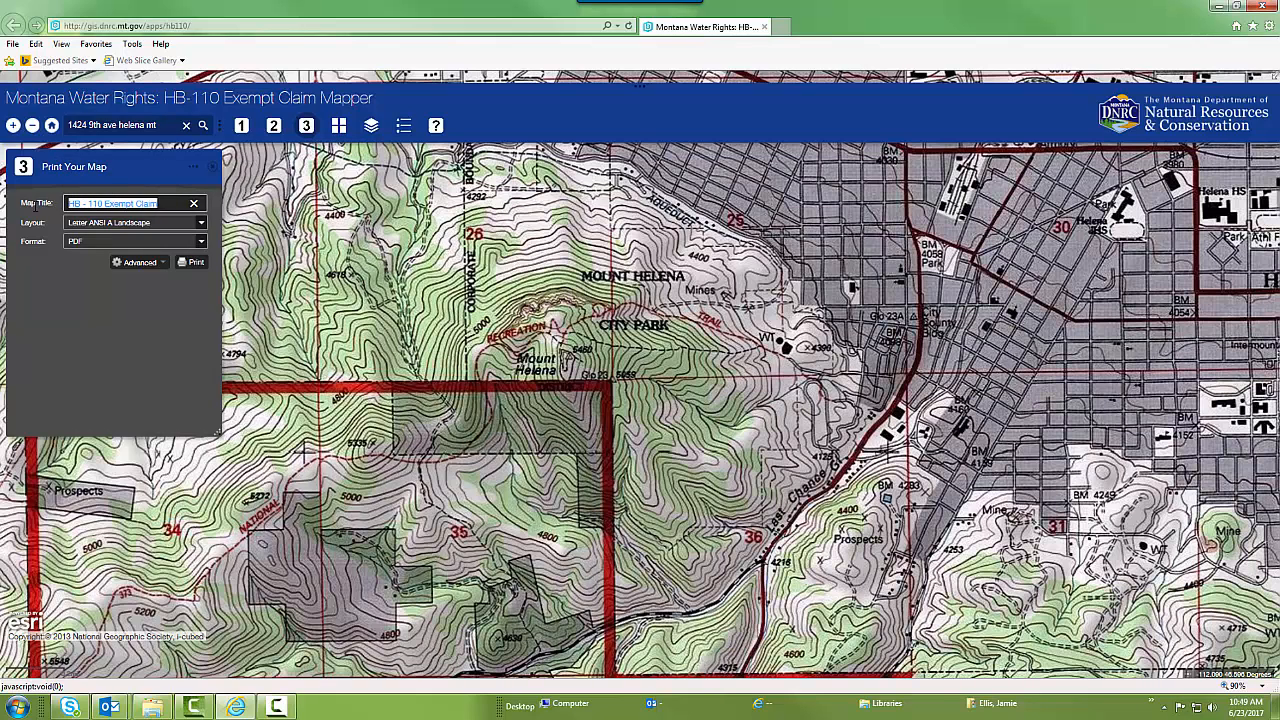
type("Test Map")
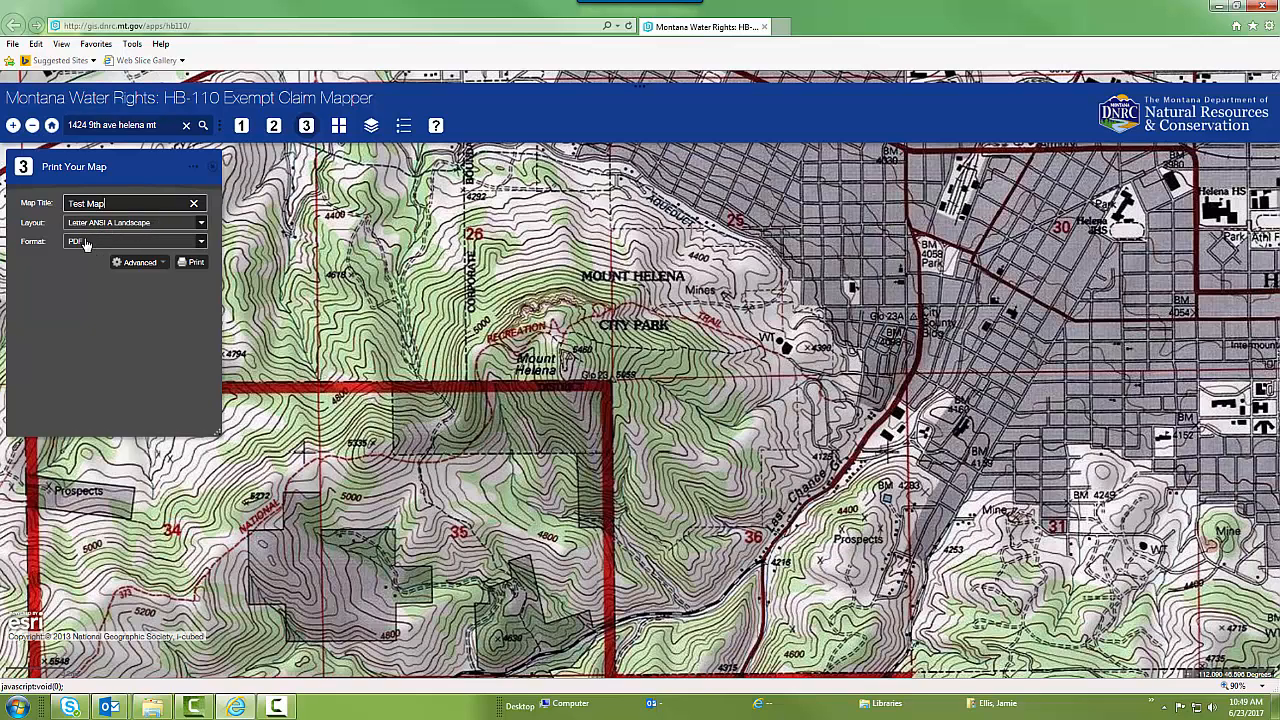
left_click(163, 264)
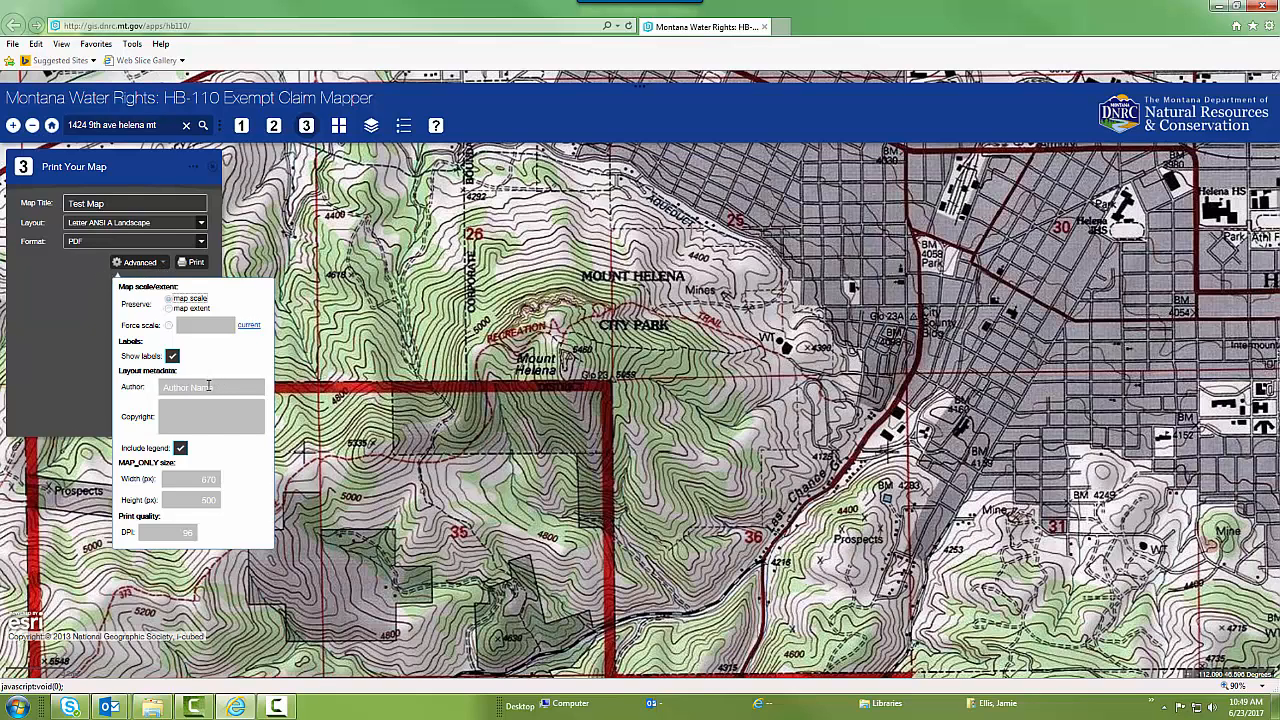
left_click(84, 274)
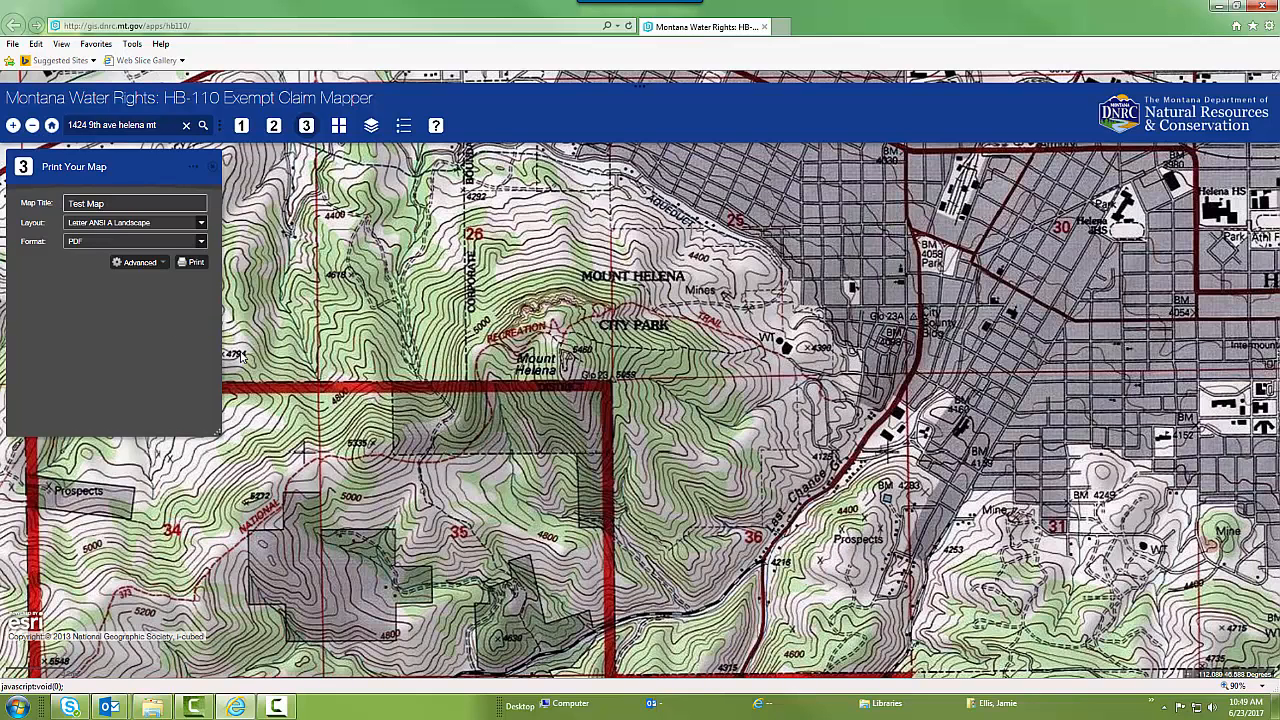
Turn on the PLSS layer over the Helena area and turn it off again
left_click(372, 127)
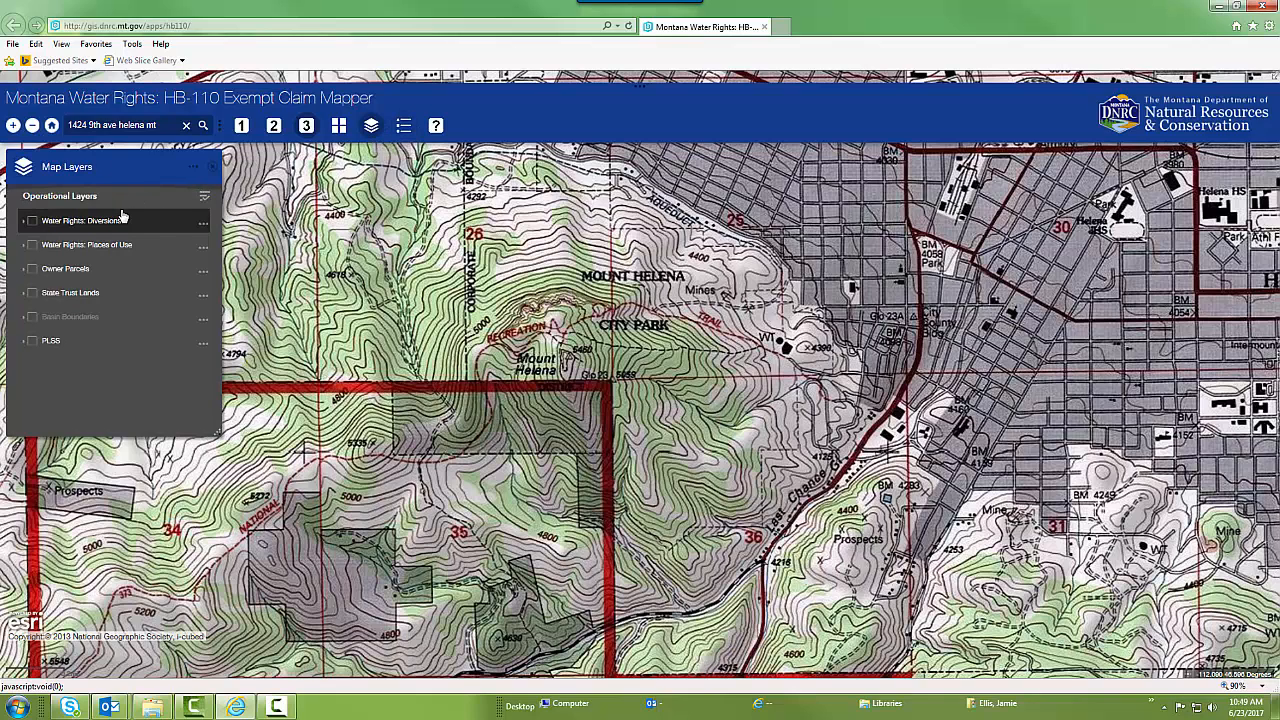
left_click(32, 342)
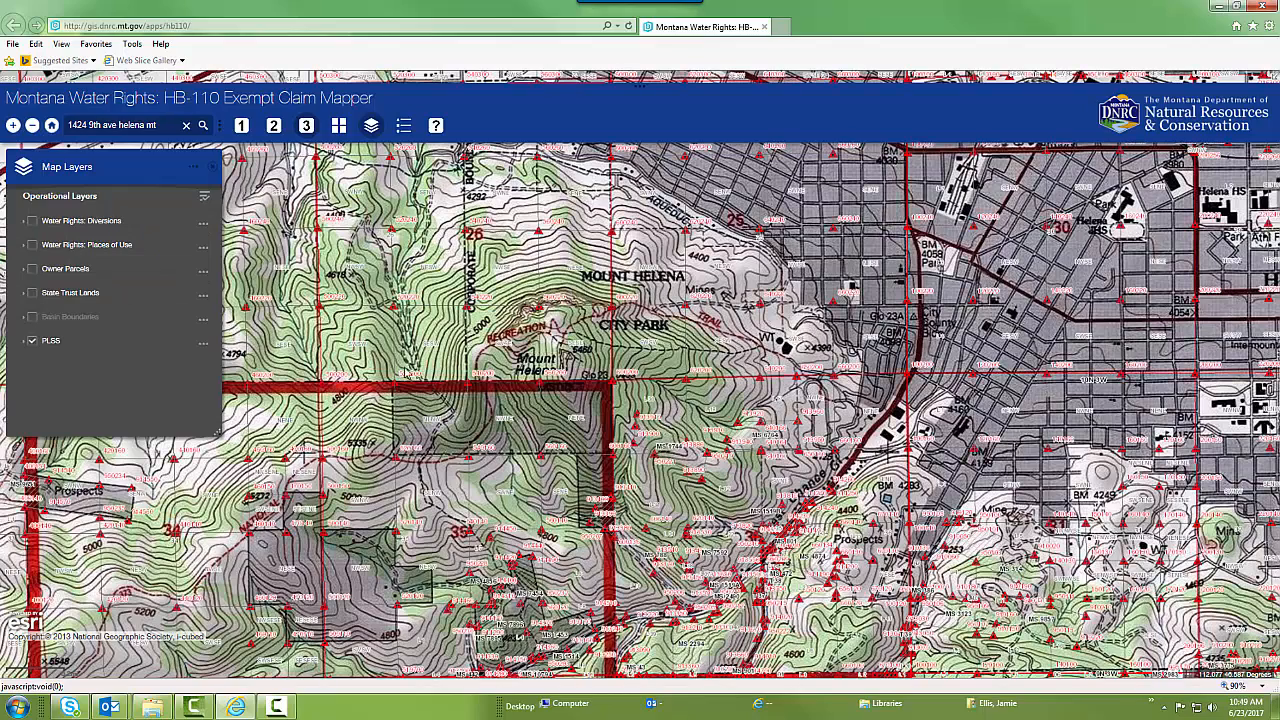
left_click(32, 342)
Change the basemap around Helena to Imagery
left_click(339, 125)
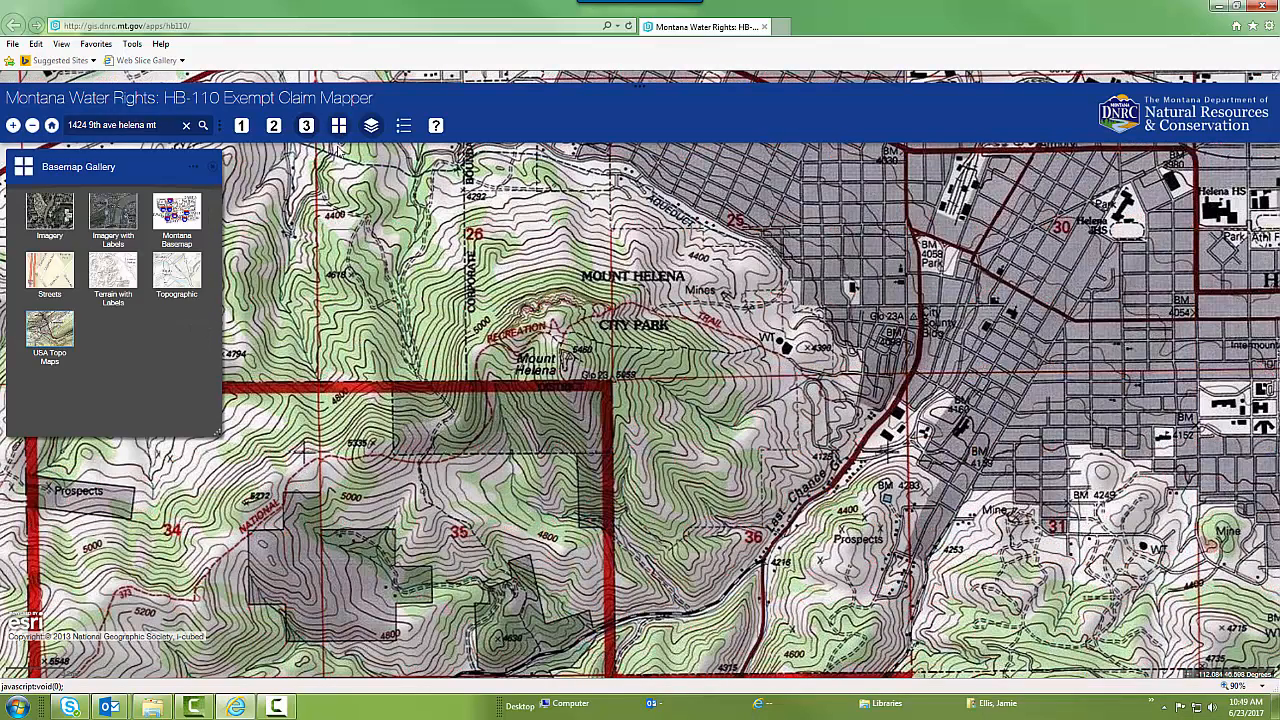
left_click(50, 212)
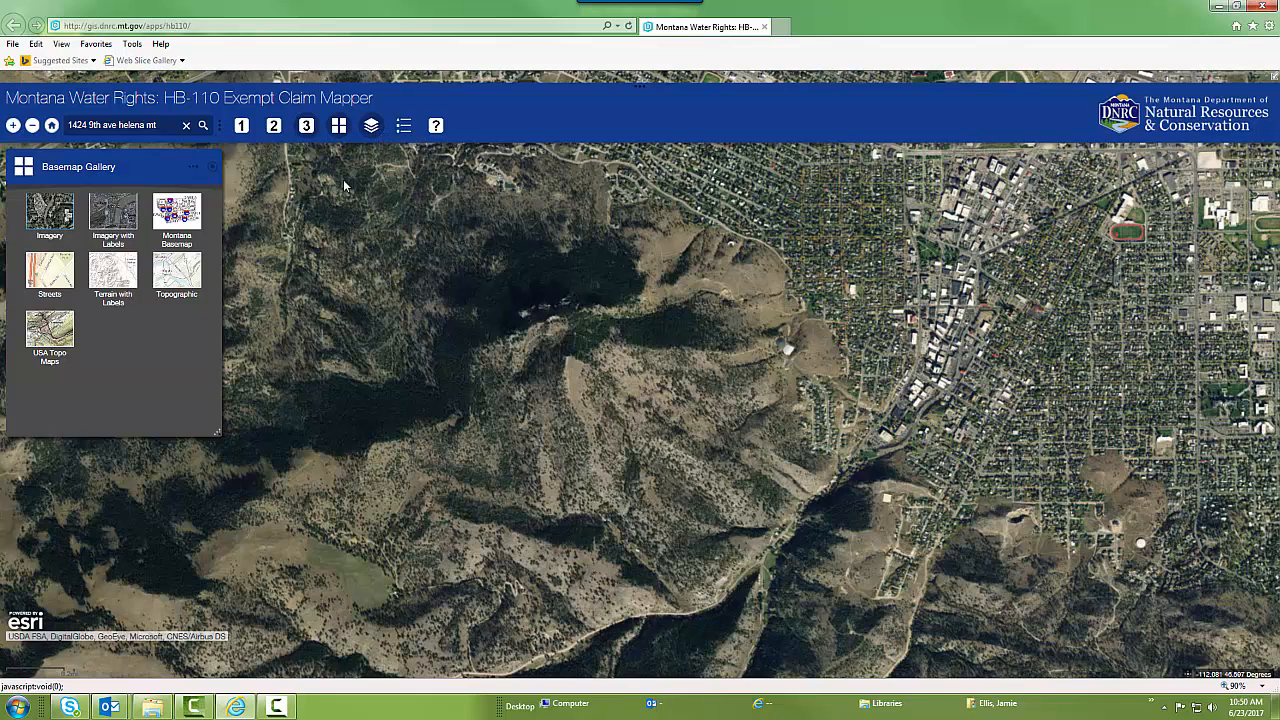
left_click(307, 131)
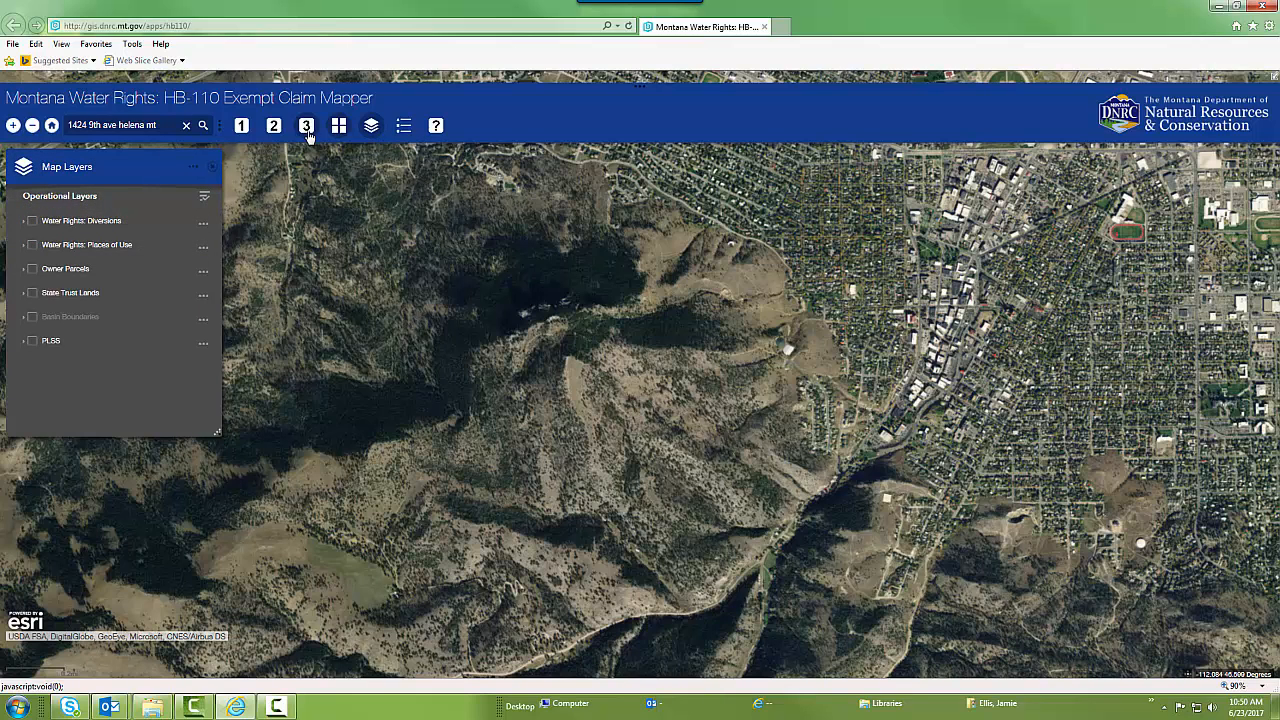
Print Test Map as a Letter ANSI A Landscape PDF, and view the generated file before closing it
left_click(307, 132)
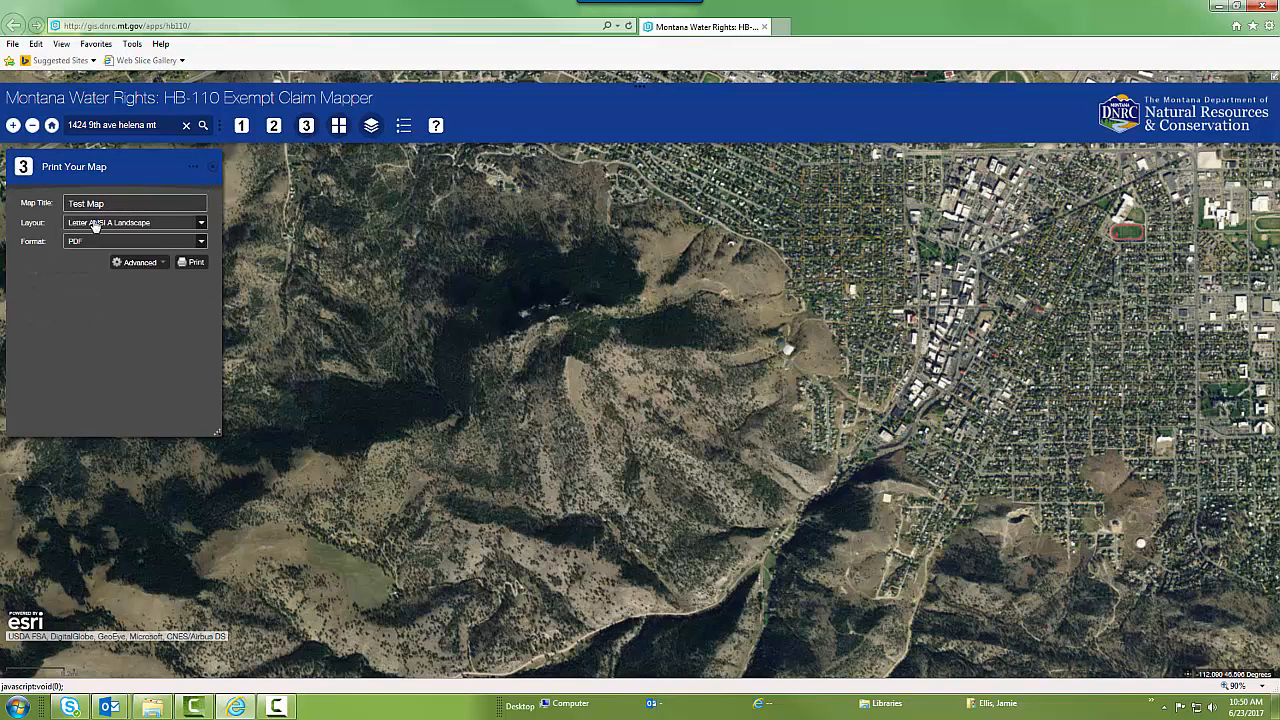
left_click(190, 262)
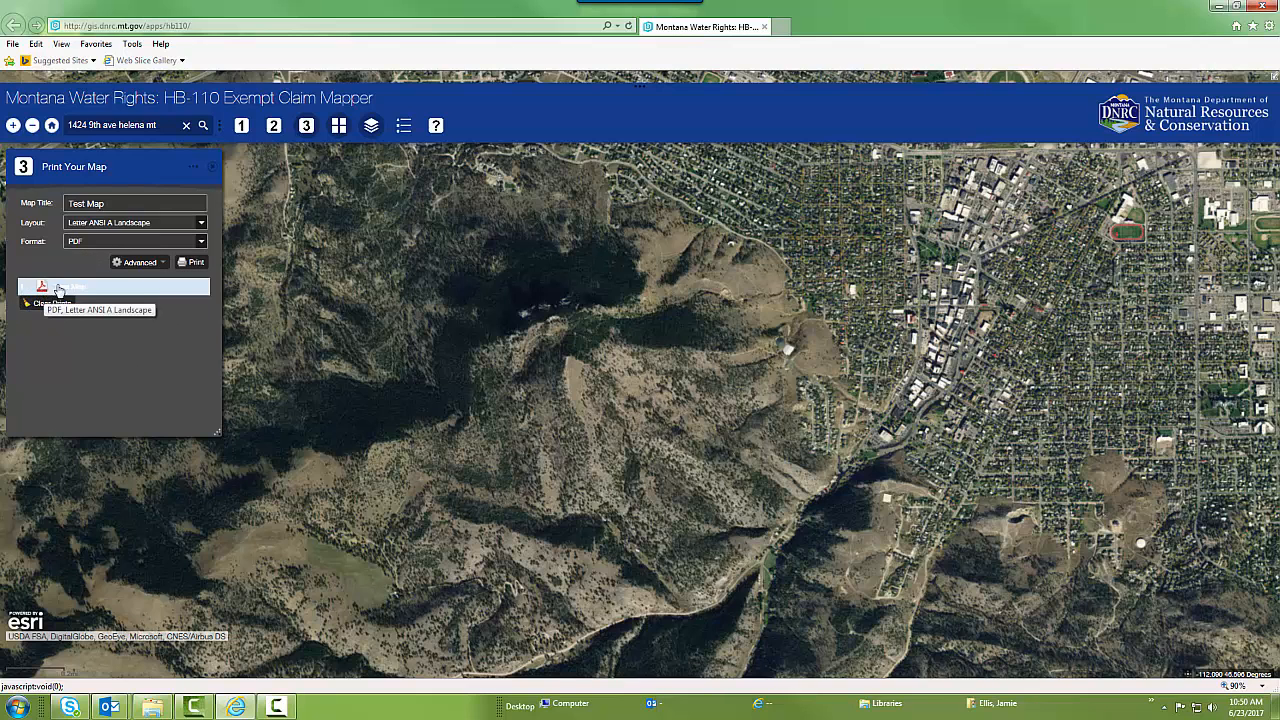
left_click(65, 289)
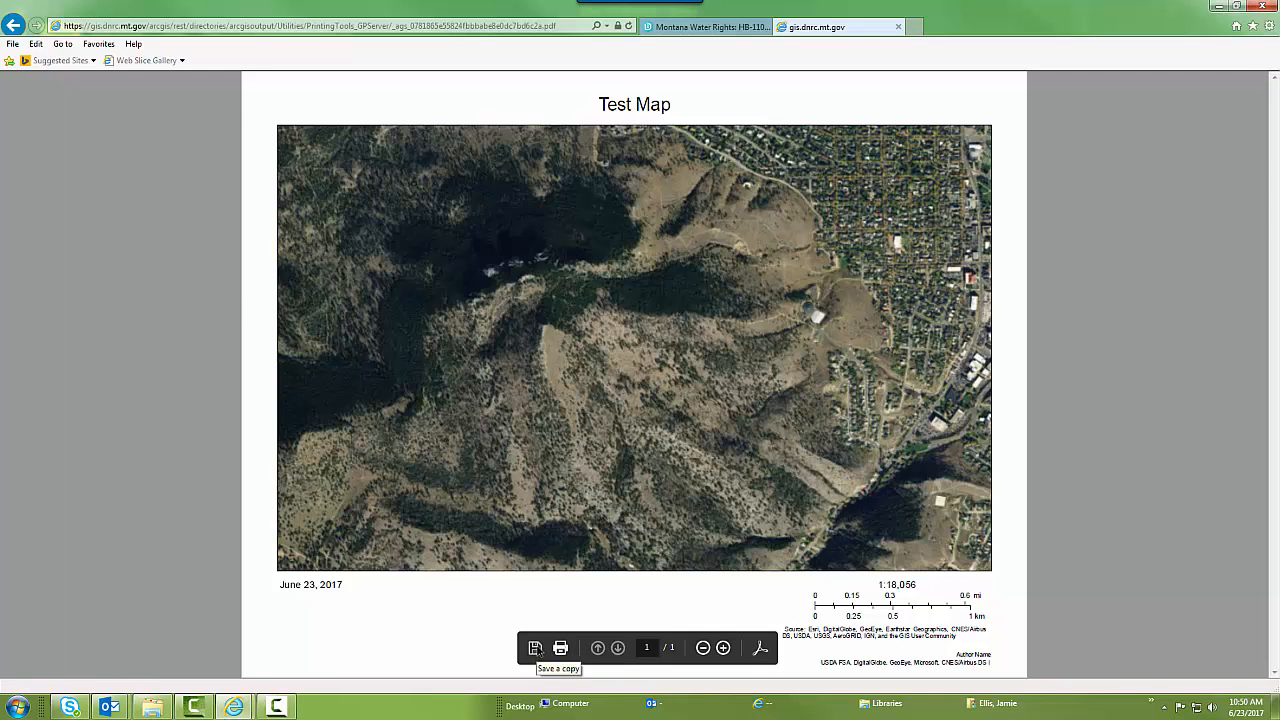
left_click(899, 28)
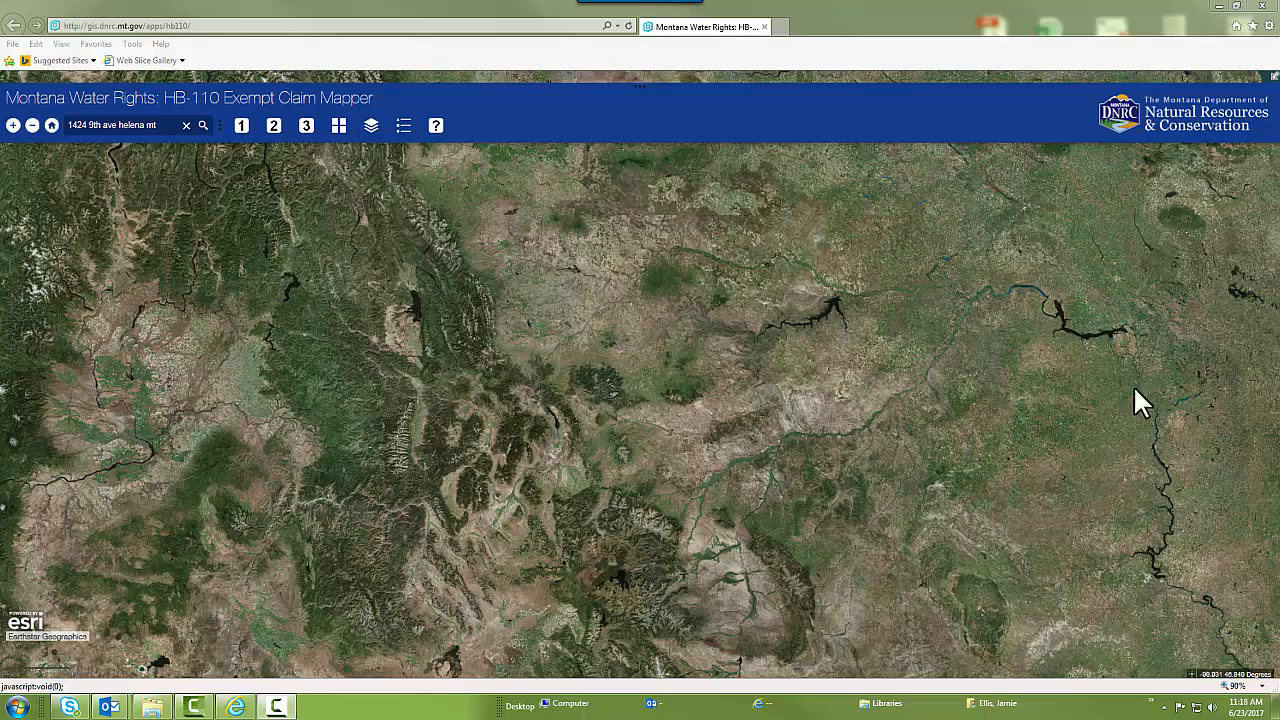
Locate the house beside rows of trees, south of the creek in the rural area west of Helena, on the aerial imagery
scroll(545, 435, "up", 3)
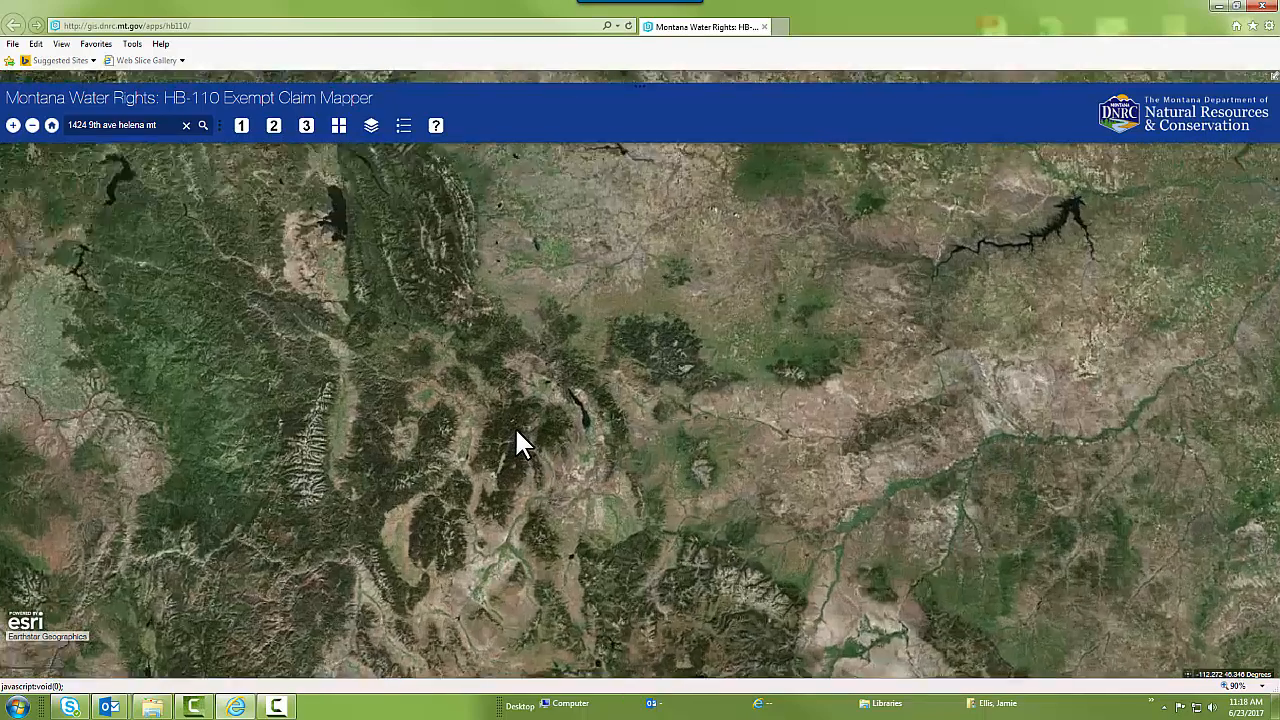
scroll(579, 367, "up", 3)
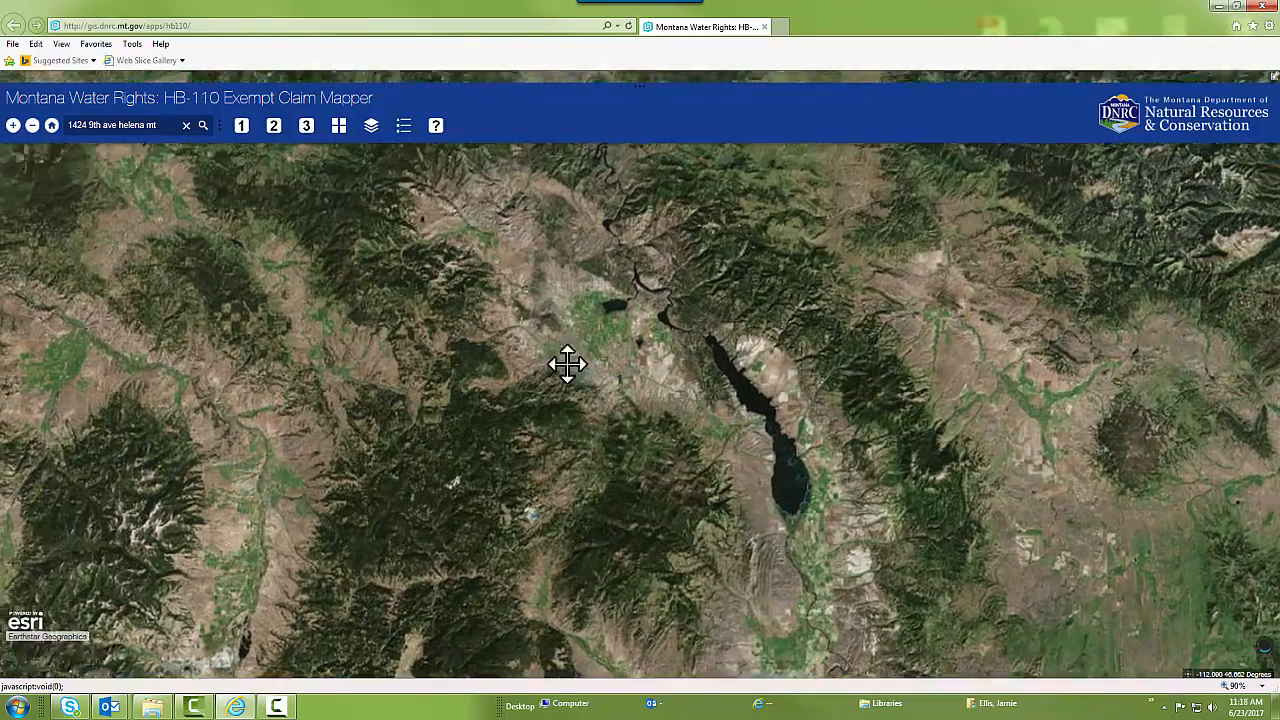
scroll(563, 406, "up", 3)
scroll(563, 410, "down", 4)
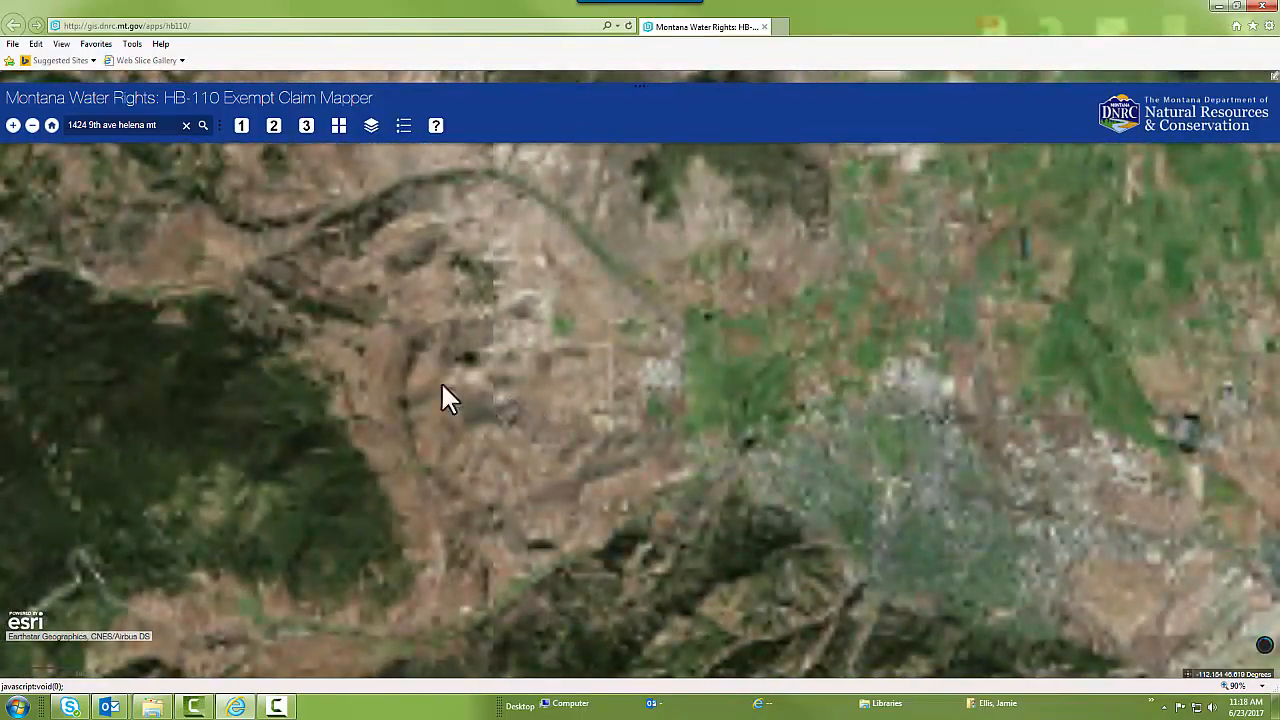
left_click_drag(367, 390, 909, 266)
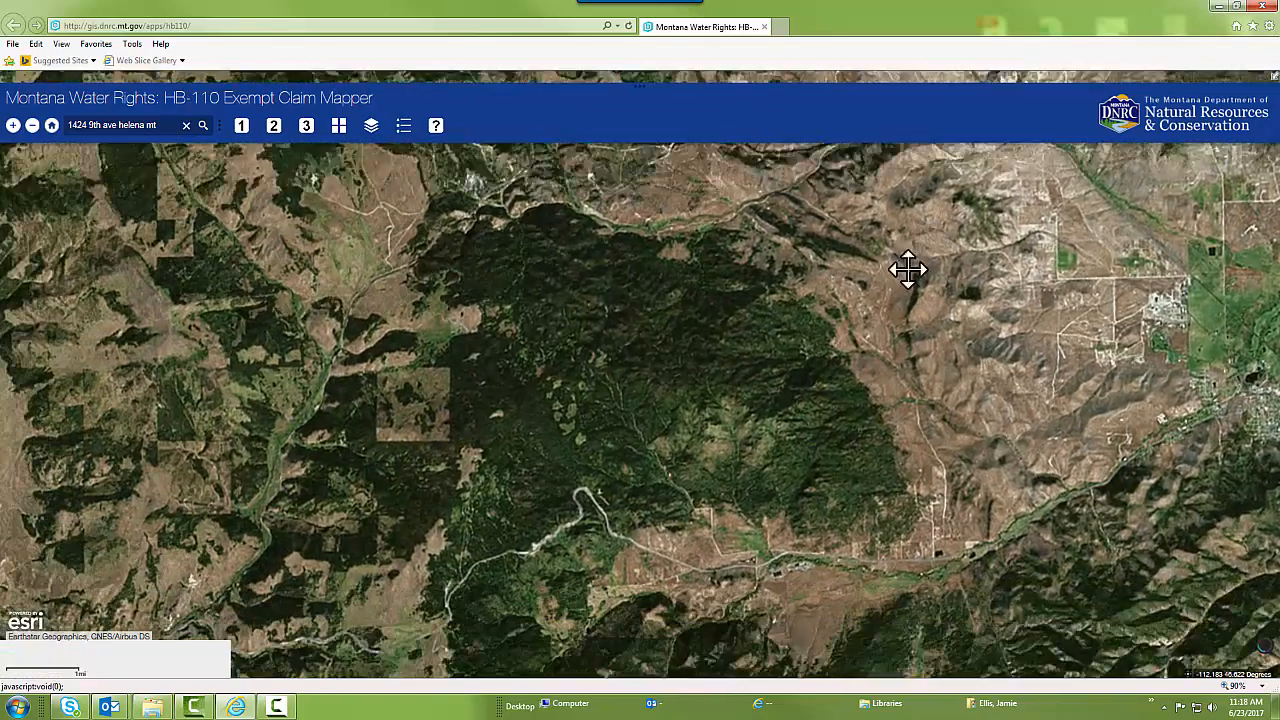
scroll(869, 535, "up", 2)
scroll(869, 522, "up", 2)
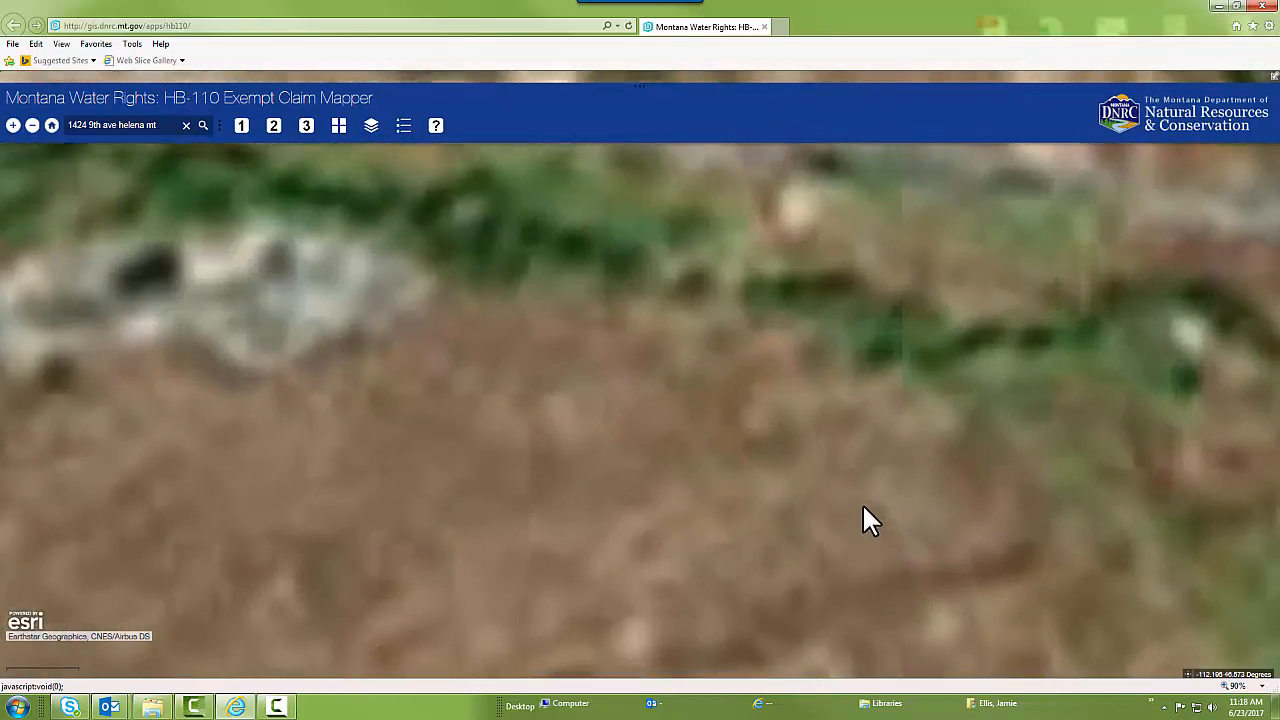
scroll(870, 385, "down", 2)
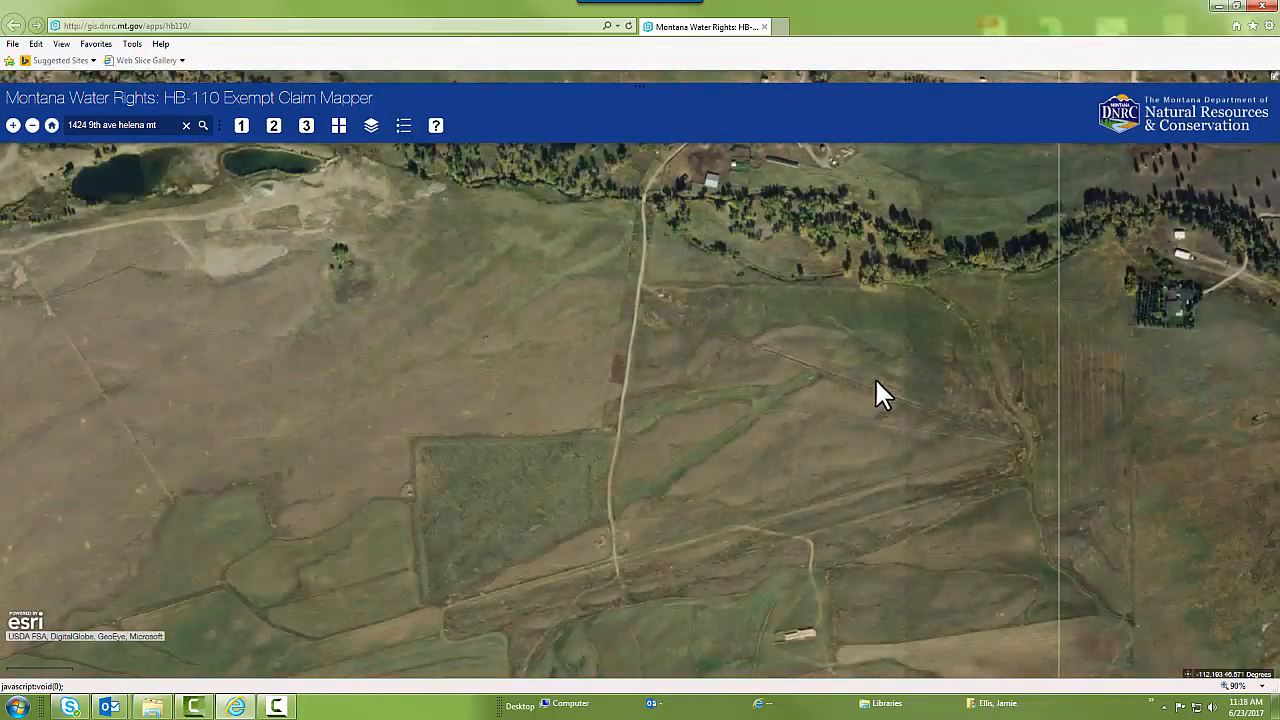
left_click_drag(884, 341, 446, 380)
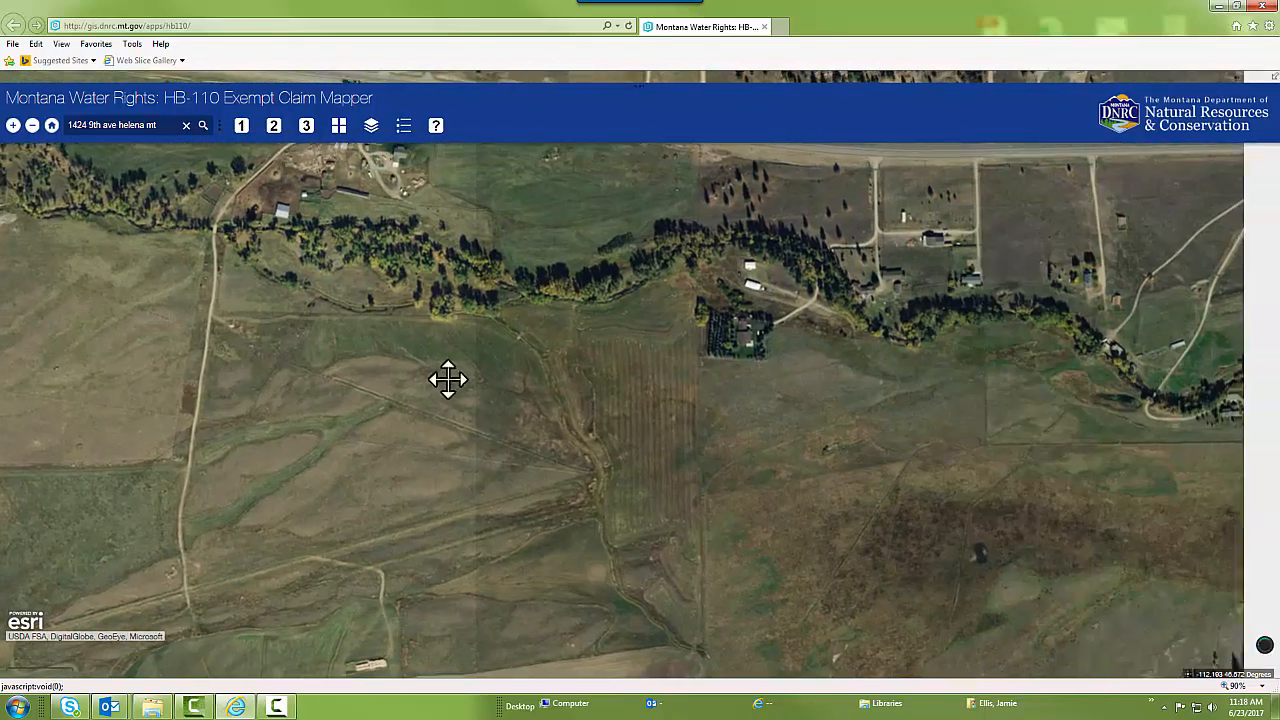
scroll(728, 405, "up", 3)
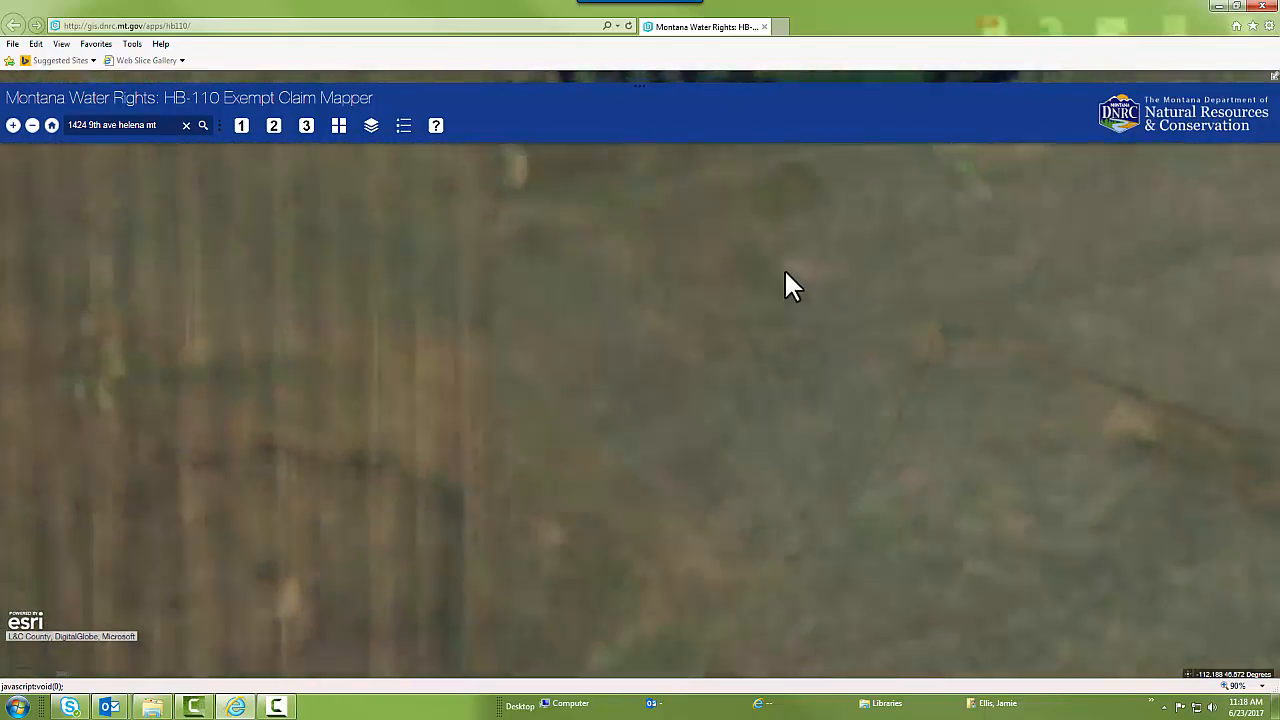
left_click_drag(786, 283, 730, 658)
scroll(730, 658, "down", 1)
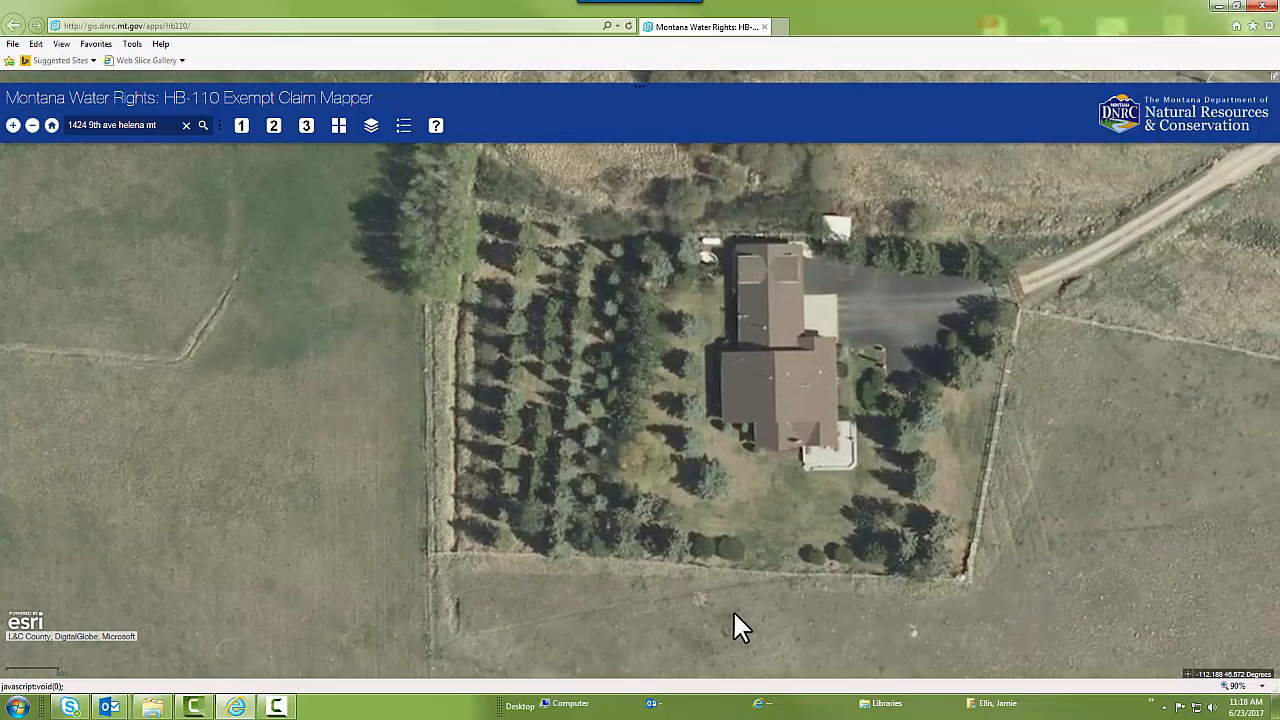
scroll(737, 623, "down", 1)
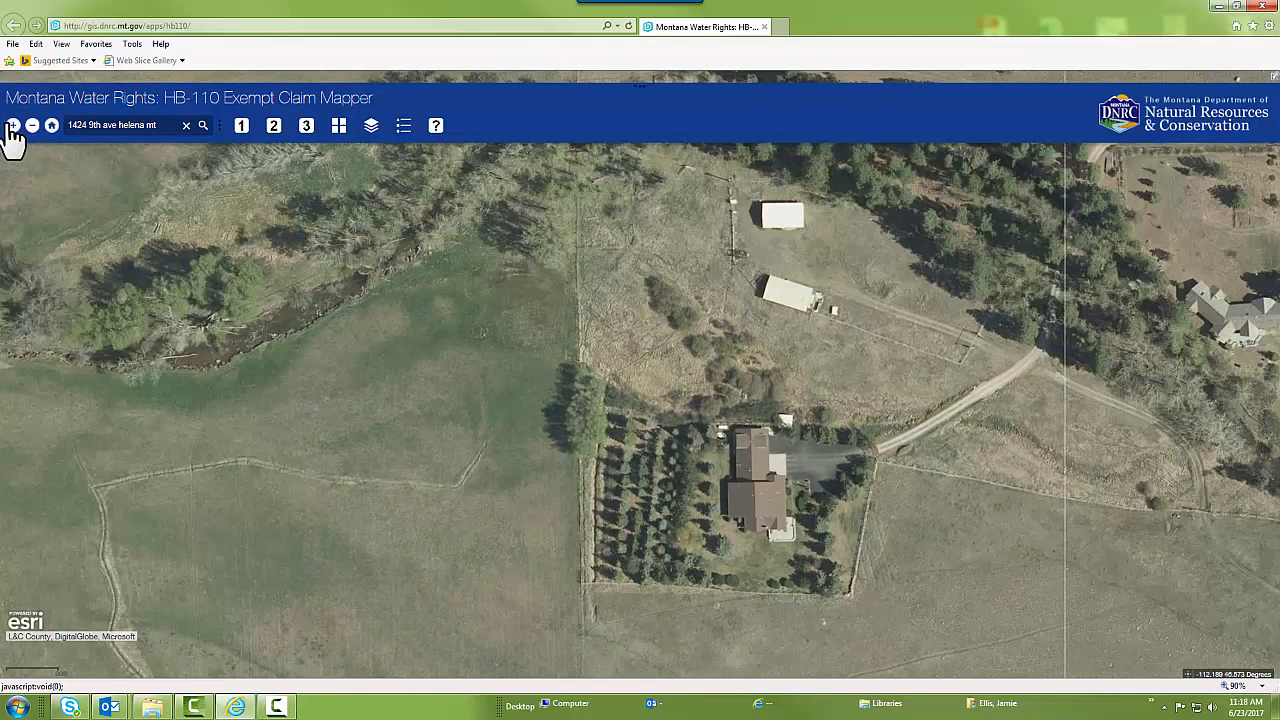
left_click(245, 127)
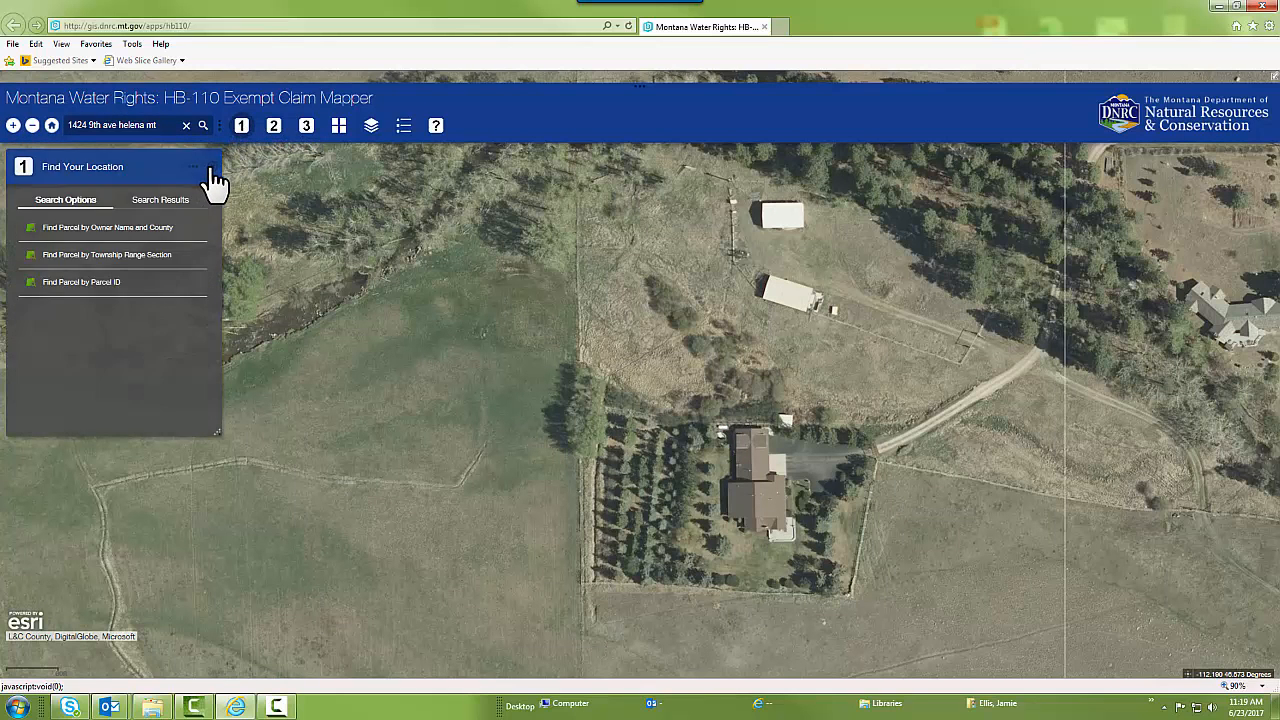
left_click(211, 167)
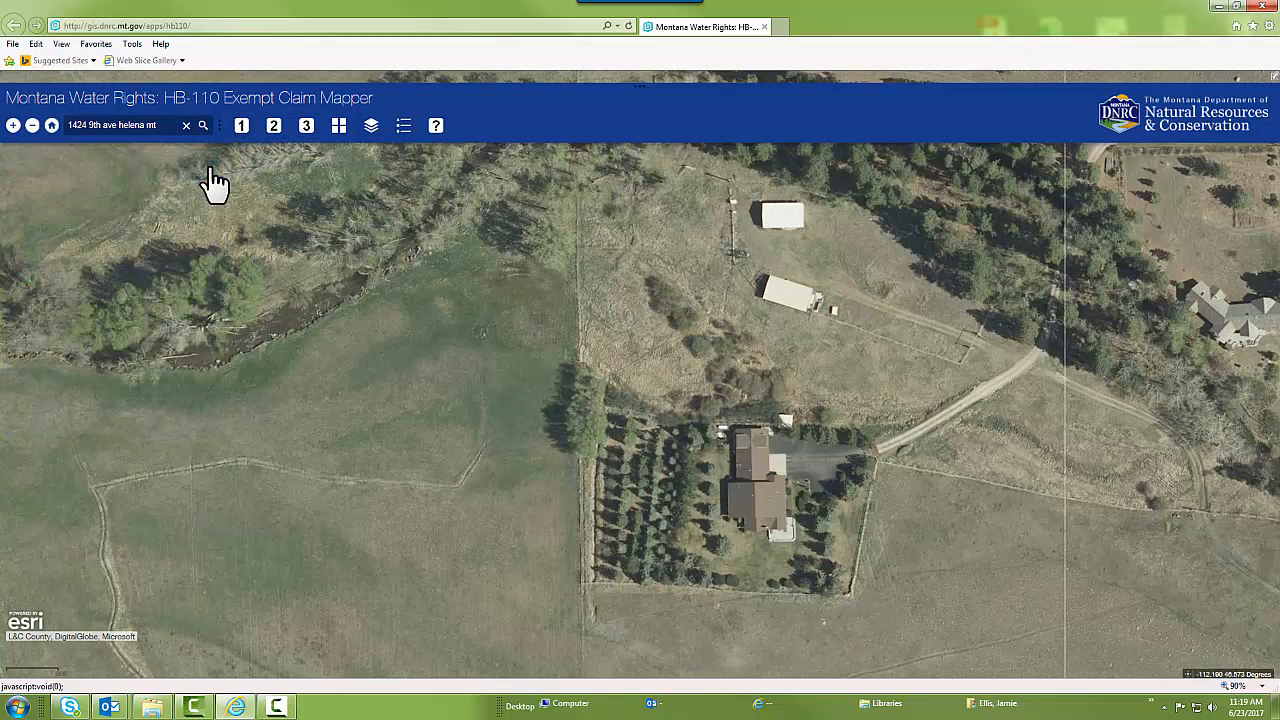
Add a red starburst point marker in the grassy field northeast of the house beside the tree rows
left_click(277, 133)
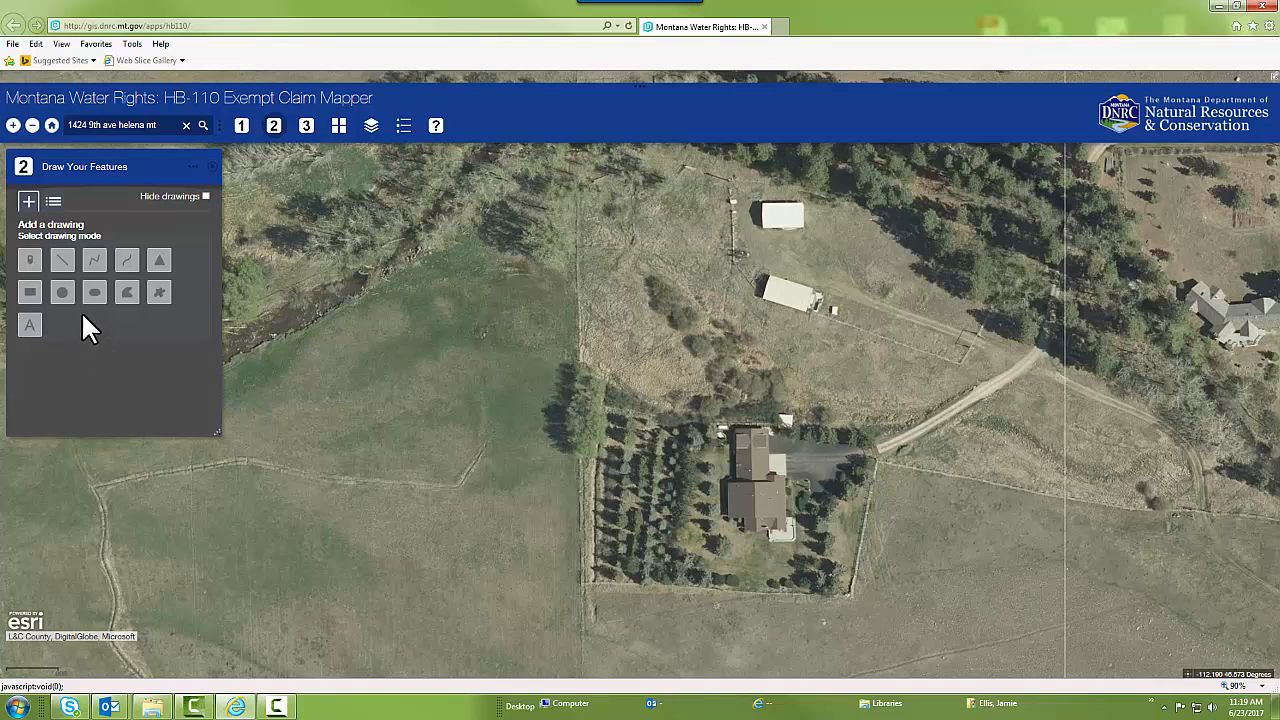
left_click(35, 270)
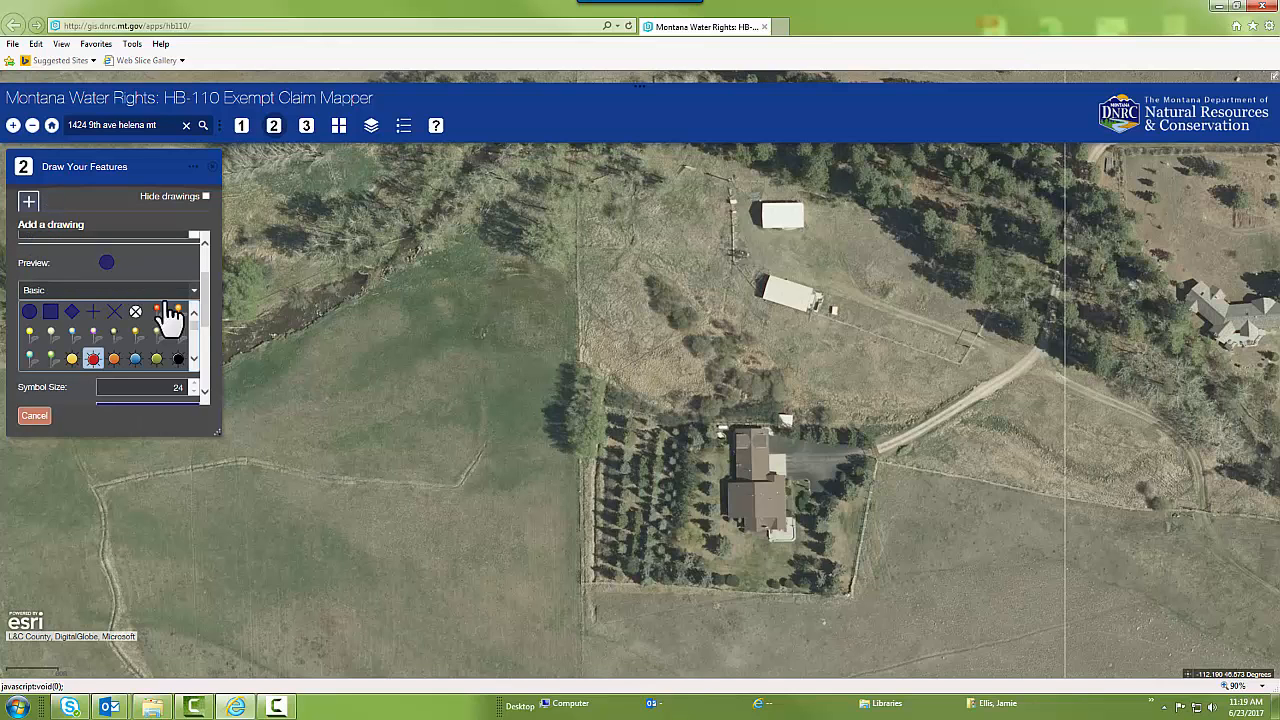
scroll(207, 305, "down", 1)
left_click_drag(202, 296, 204, 281)
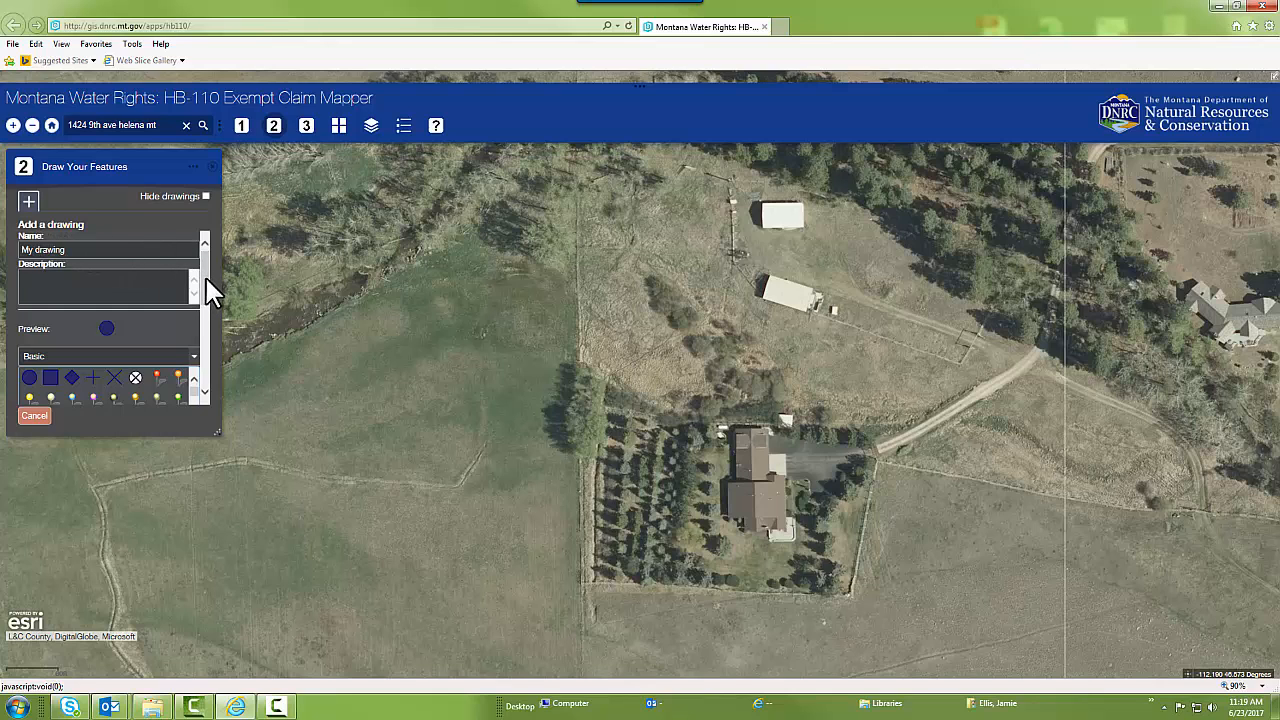
mouse_move(207, 270)
left_mouse_down()
mouse_move(201, 287)
mouse_move(74, 286)
left_mouse_up()
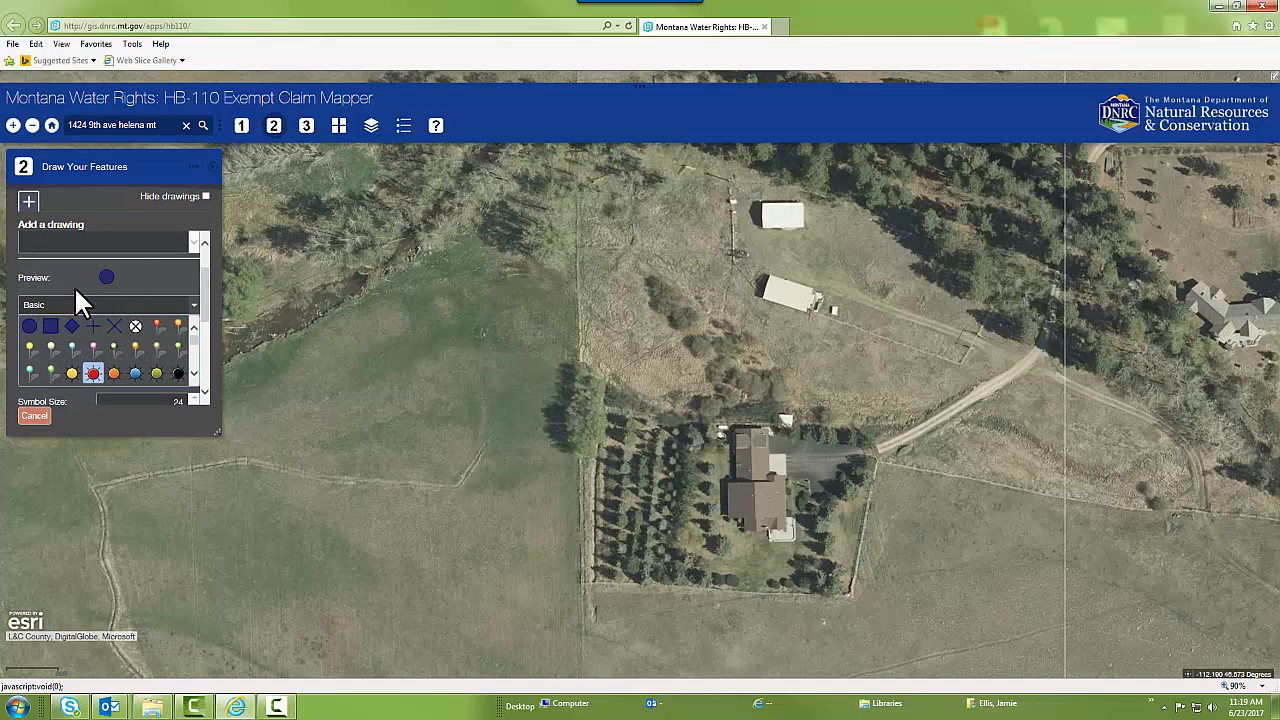
left_click(157, 324)
left_click(93, 366)
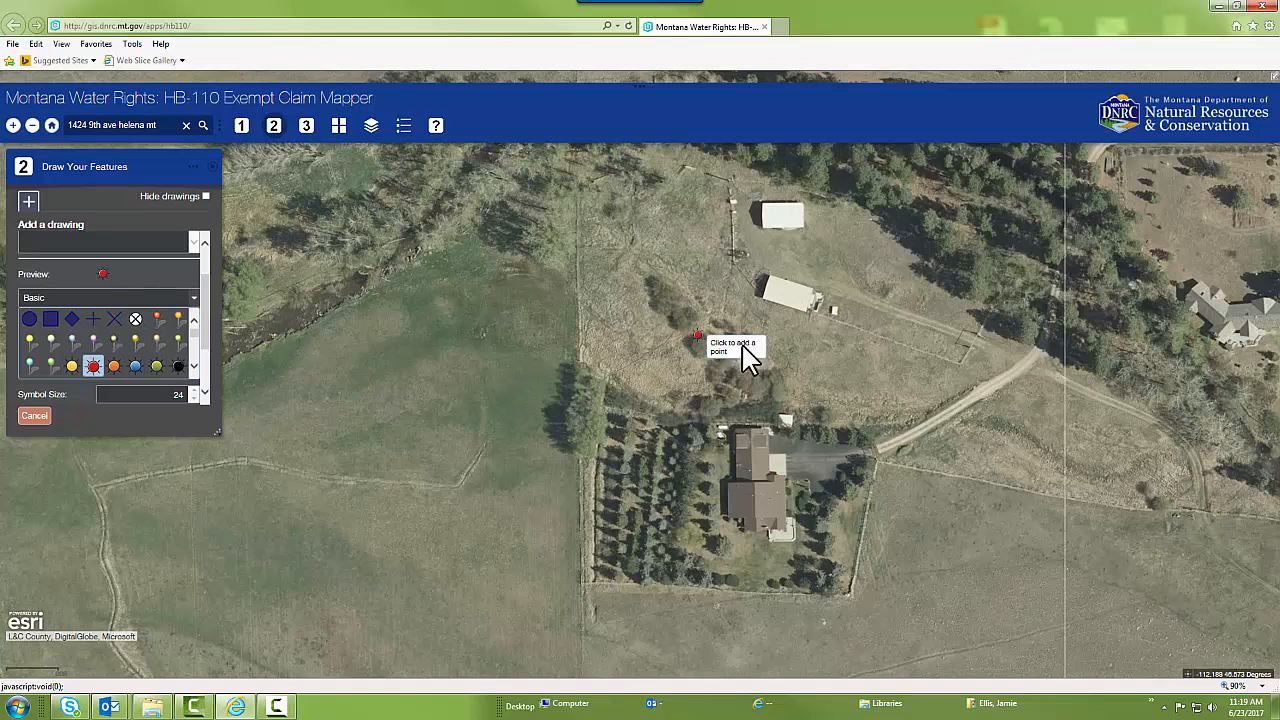
left_click(836, 384)
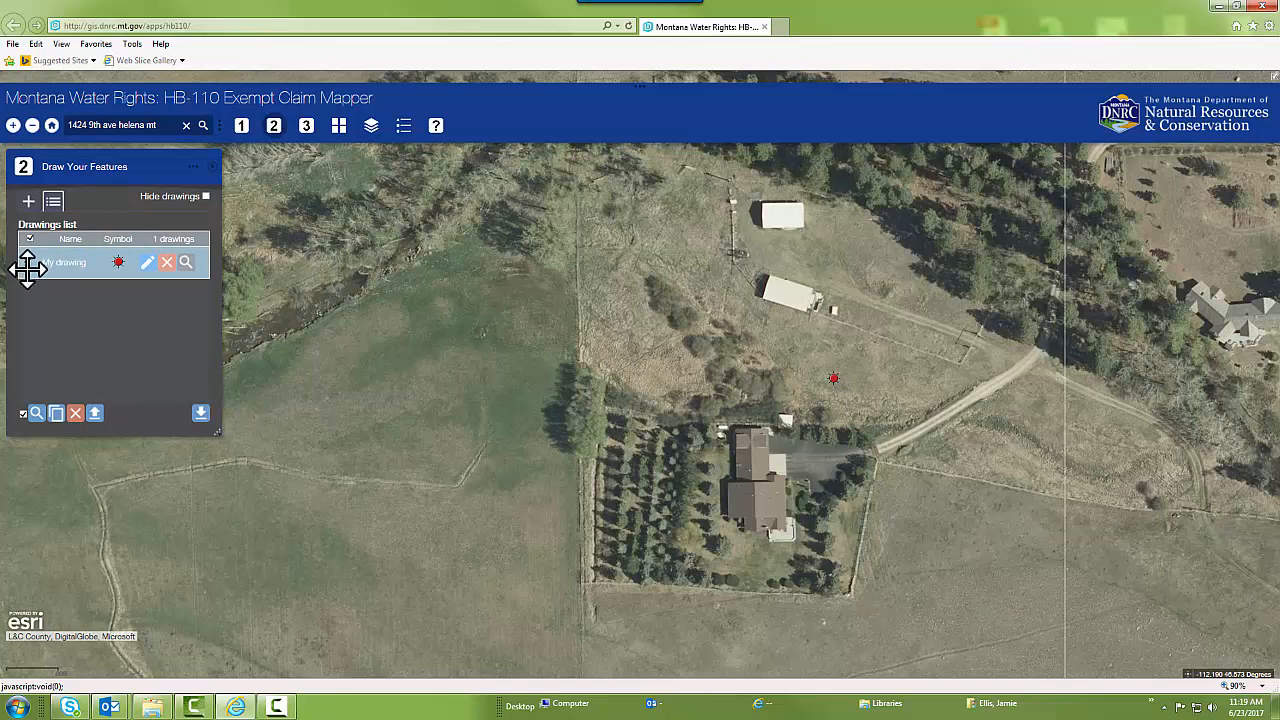
Move the red point marker to just north of the small white shed behind the house, and save the edit
left_click(69, 261)
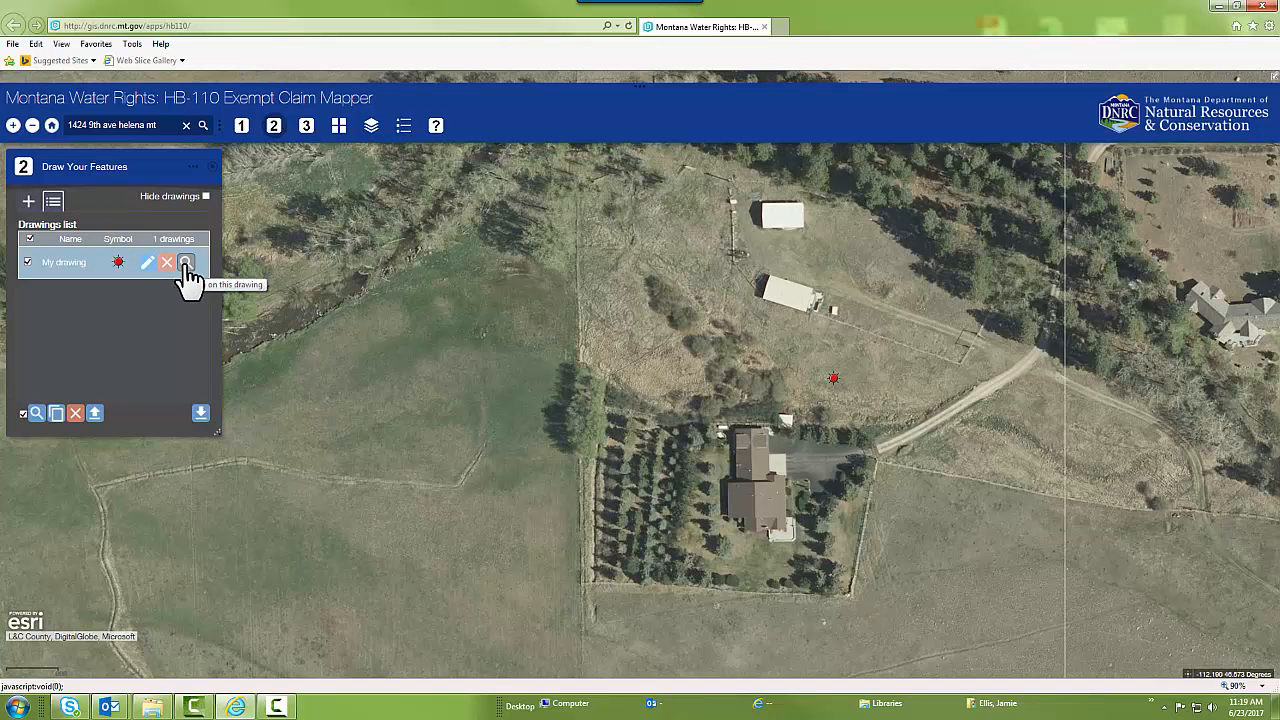
left_click(147, 263)
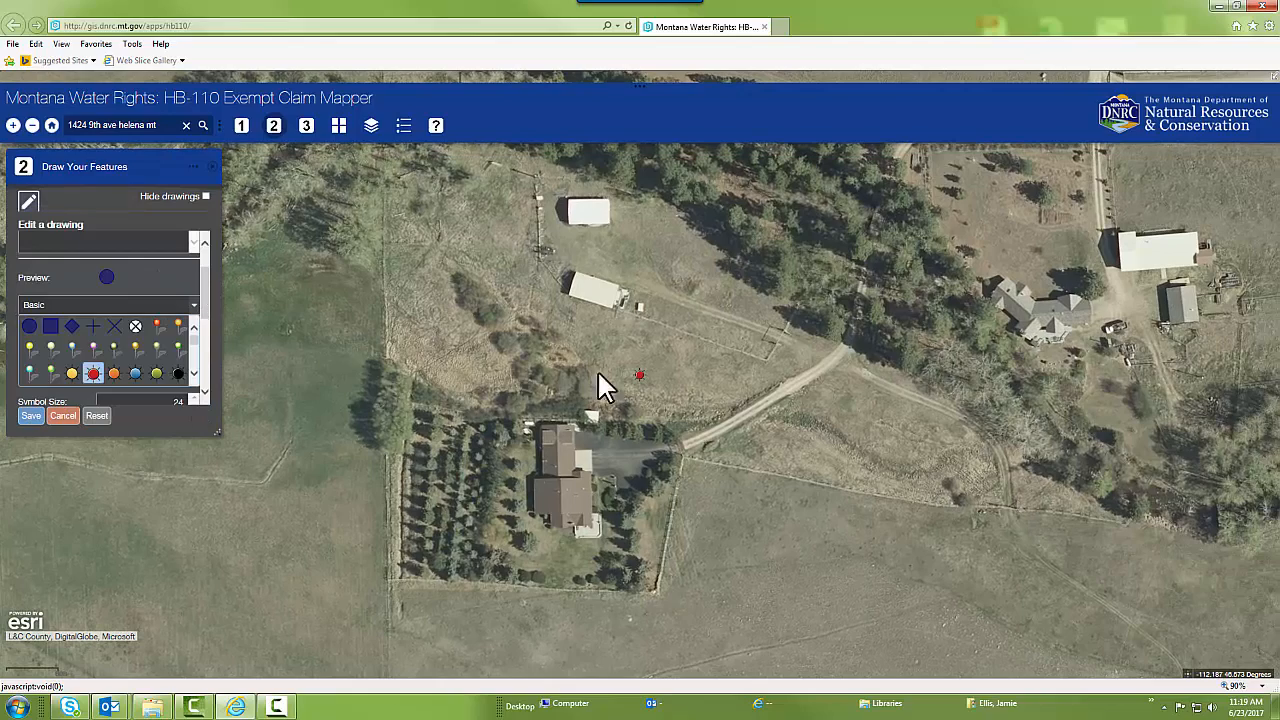
mouse_move(639, 376)
left_mouse_down()
mouse_move(700, 419)
mouse_move(642, 397)
mouse_move(606, 352)
left_mouse_up()
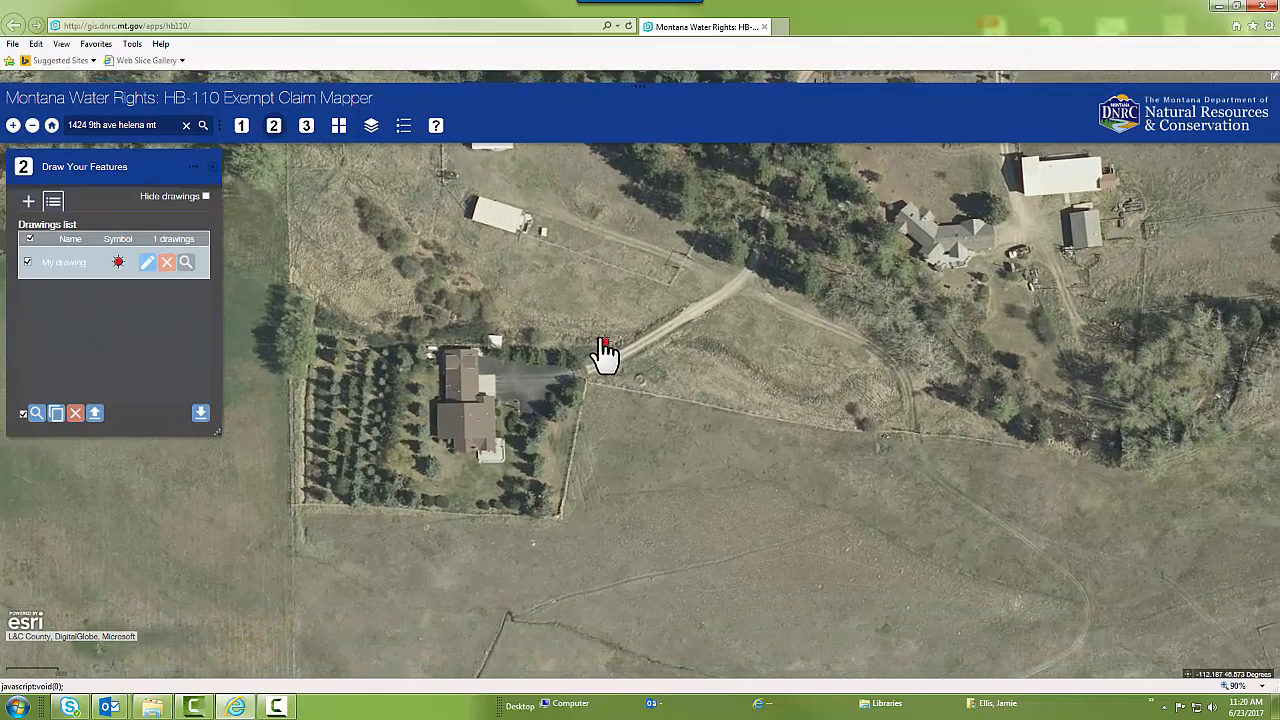
left_click(147, 262)
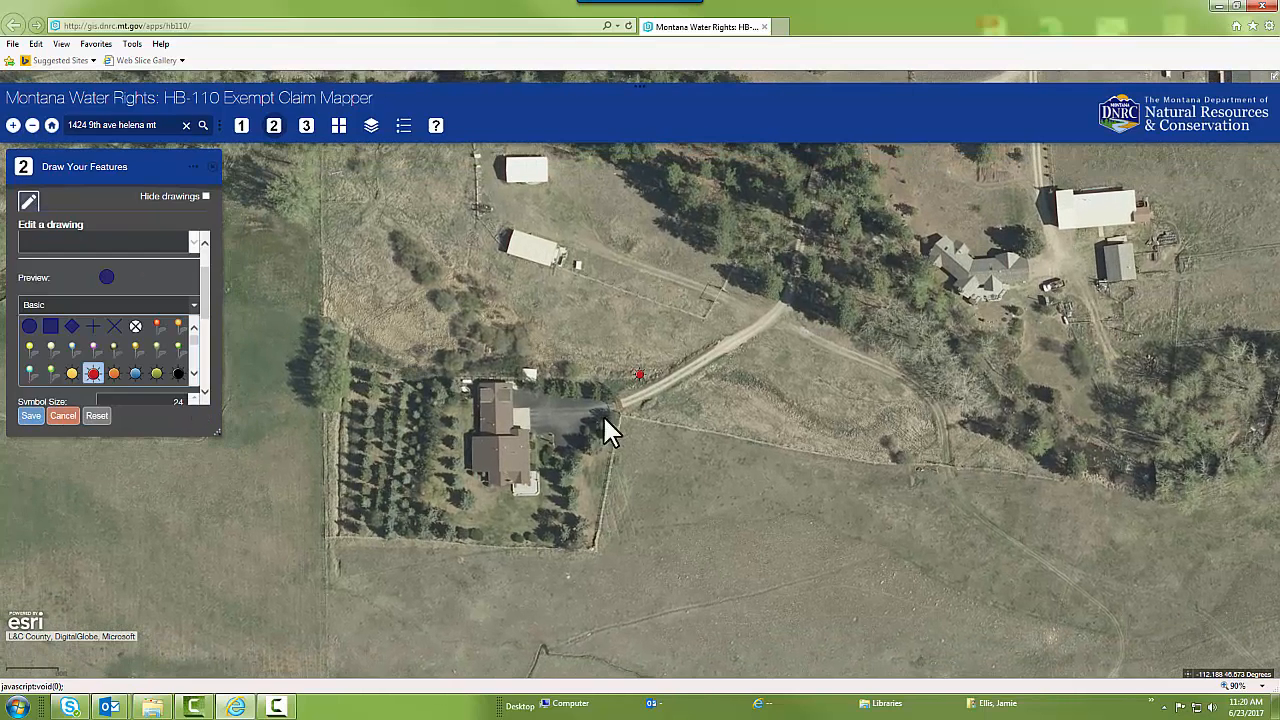
mouse_move(639, 378)
left_mouse_down()
mouse_move(594, 340)
mouse_move(514, 334)
mouse_move(532, 322)
left_mouse_up()
left_click(31, 415)
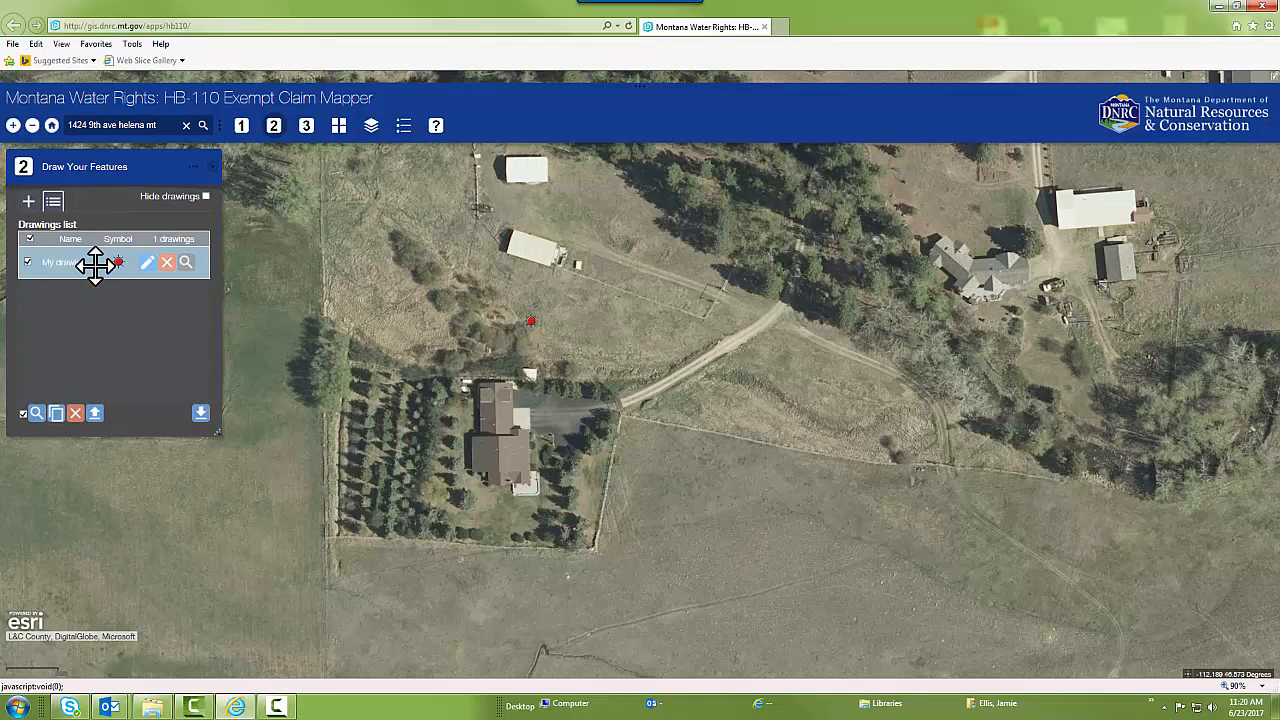
Draw a semi-transparent red polygon around the whole fenced property, enclosing the house and the tree rows
left_click(29, 203)
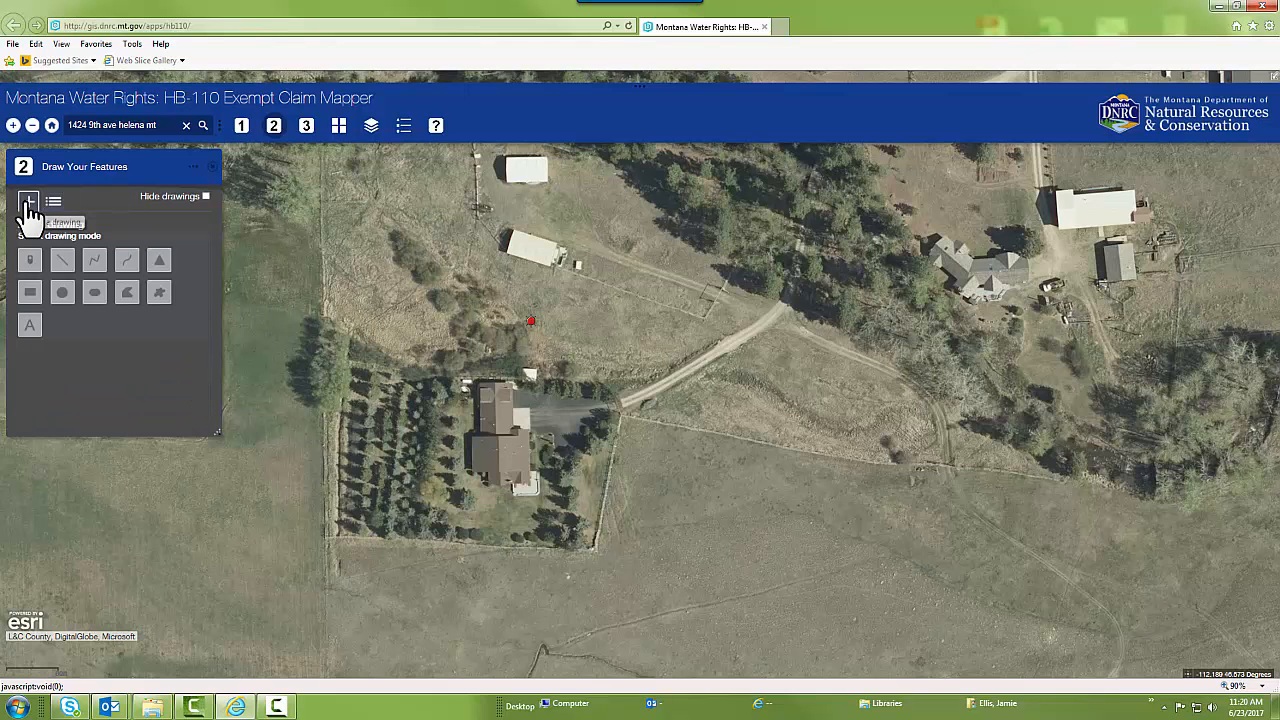
left_click(127, 292)
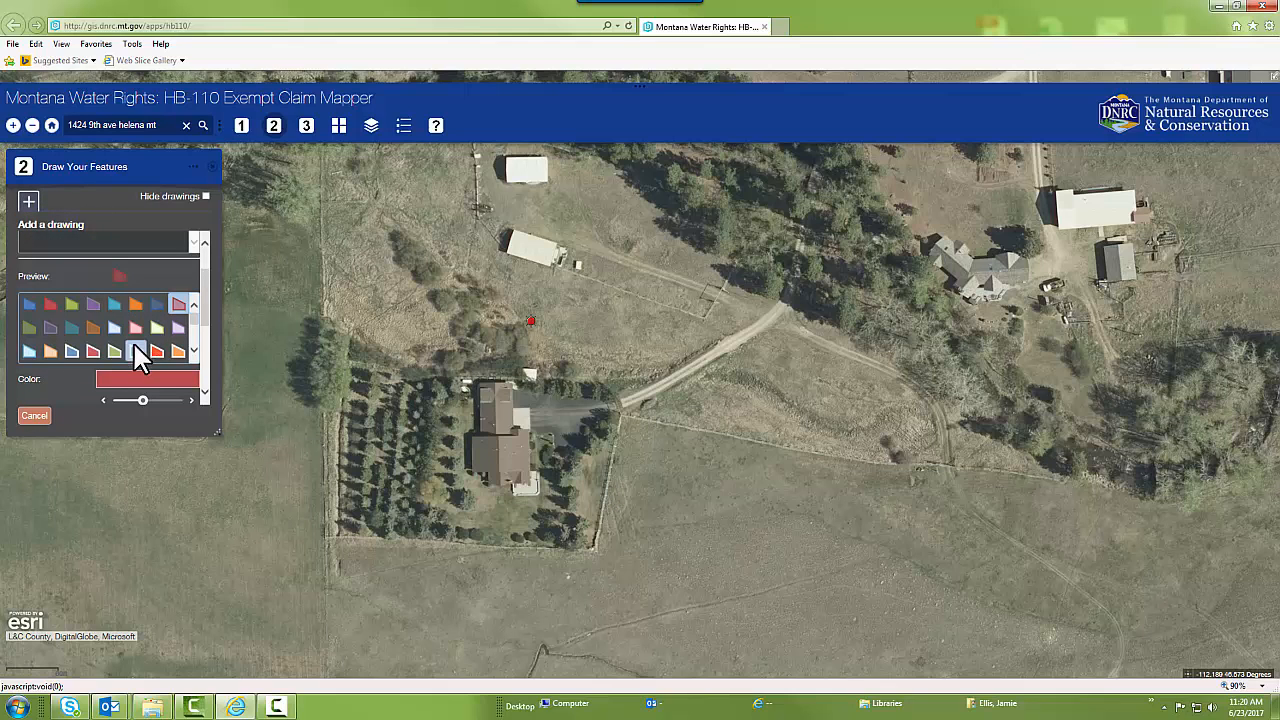
mouse_move(206, 308)
left_mouse_down()
mouse_move(204, 276)
mouse_move(200, 360)
mouse_move(203, 286)
mouse_move(206, 316)
left_mouse_up()
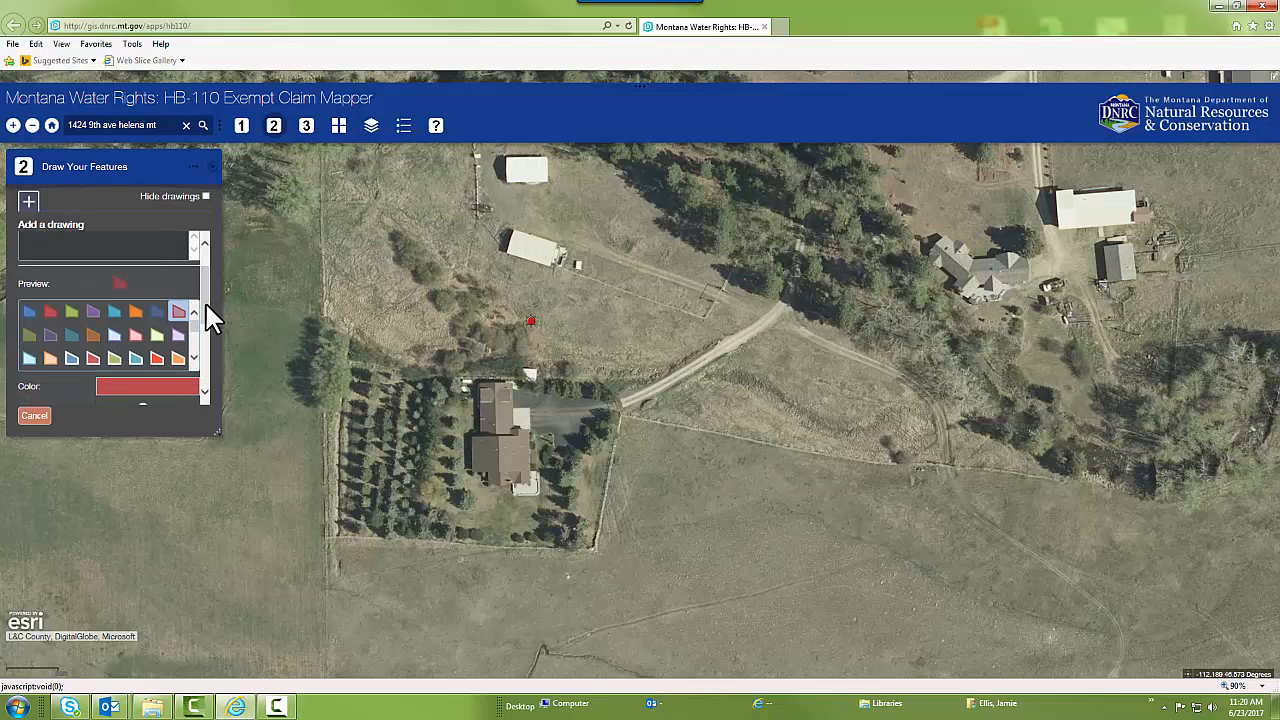
left_click(157, 358)
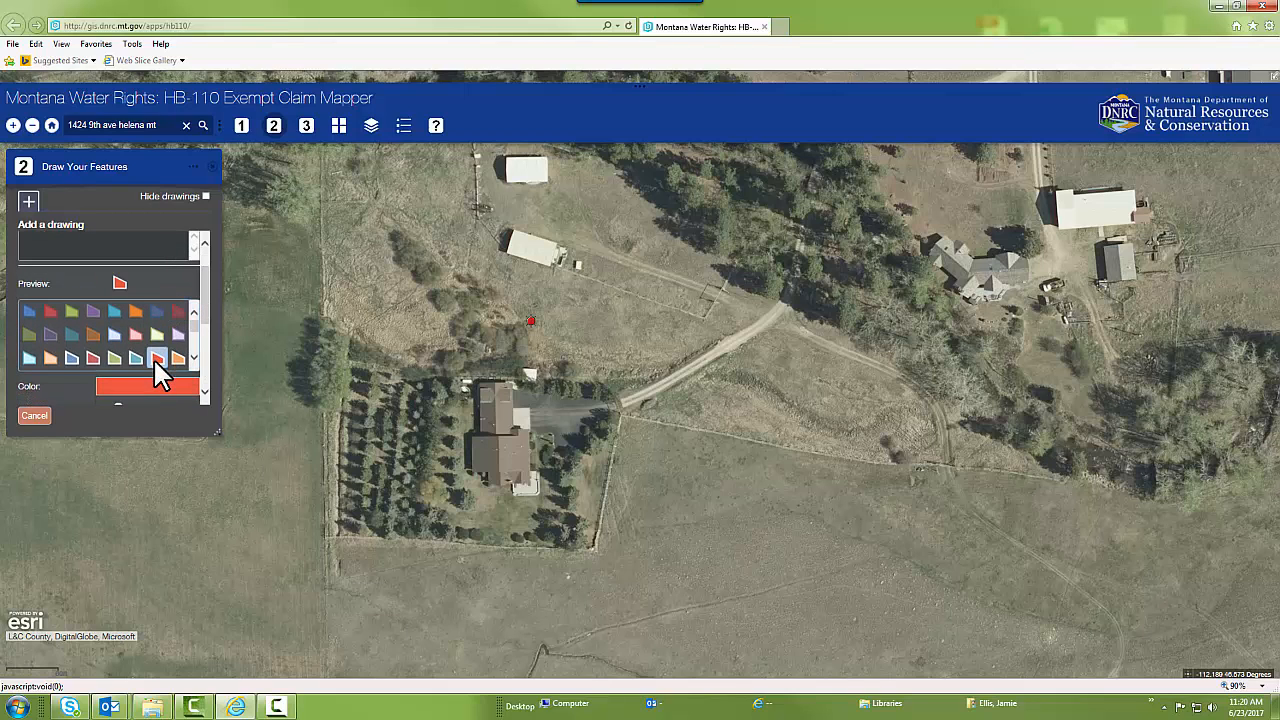
left_click(179, 313)
left_click(343, 346)
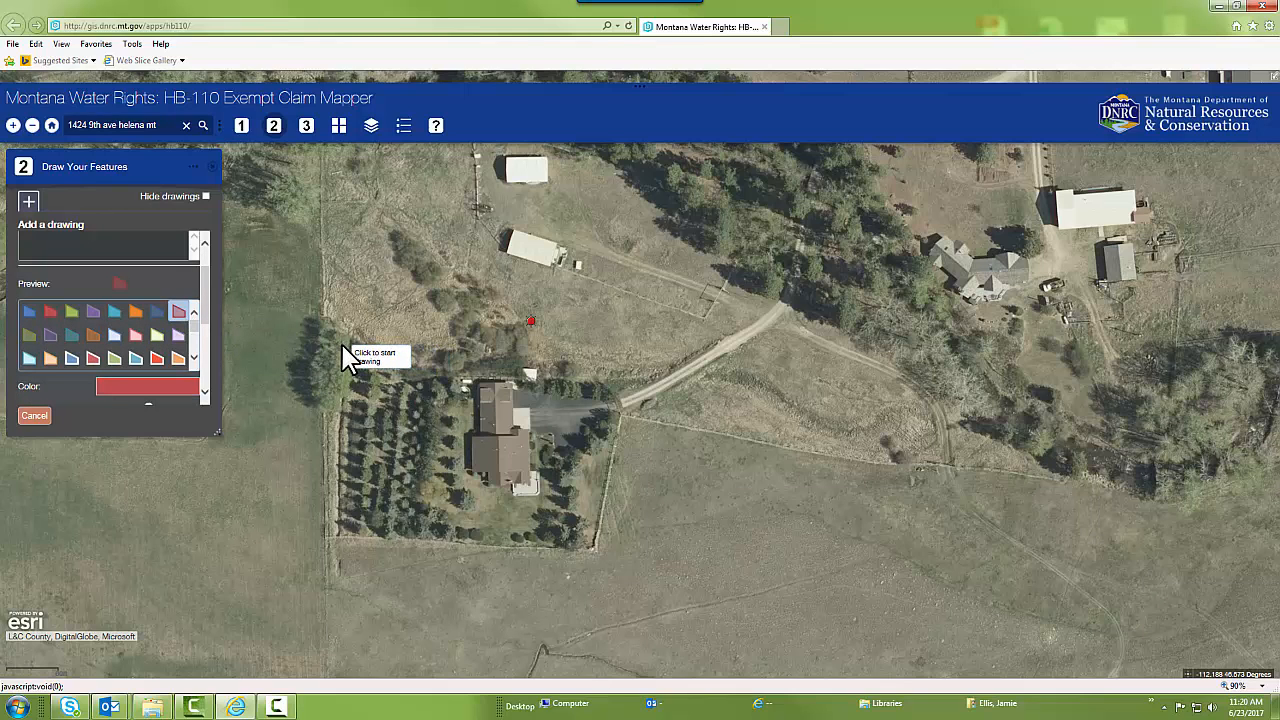
left_click(440, 370)
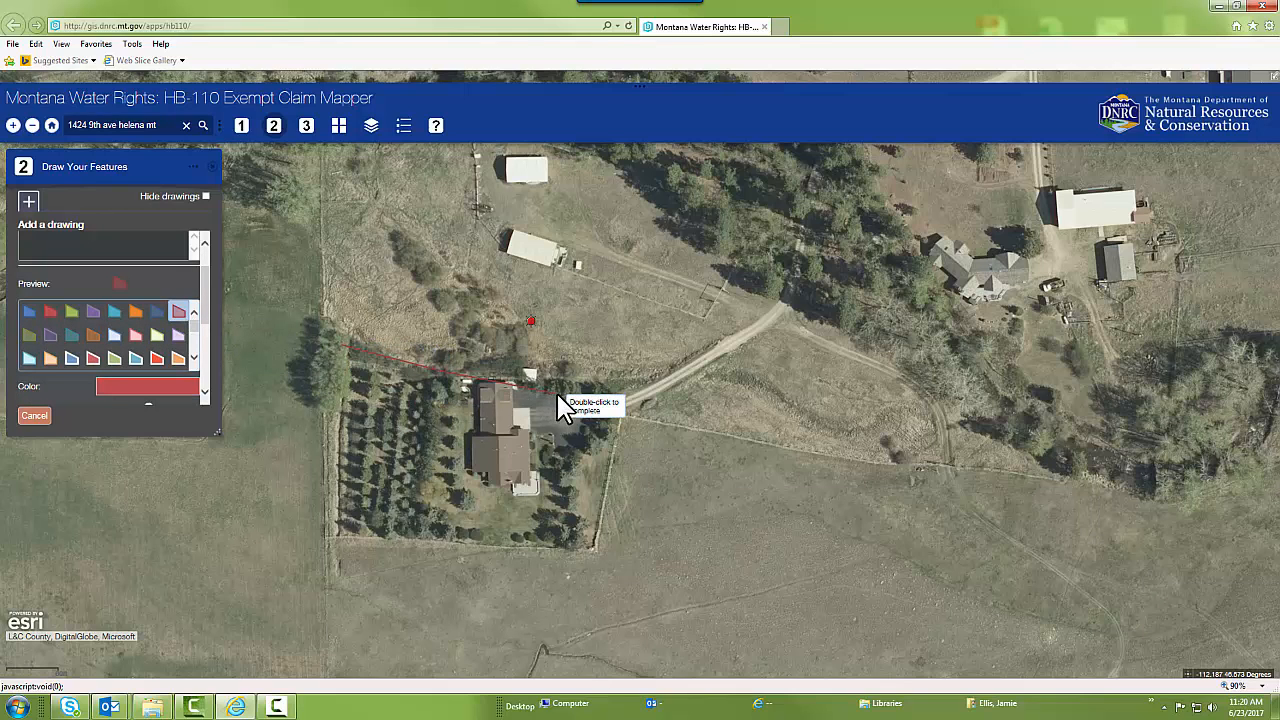
left_click(617, 405)
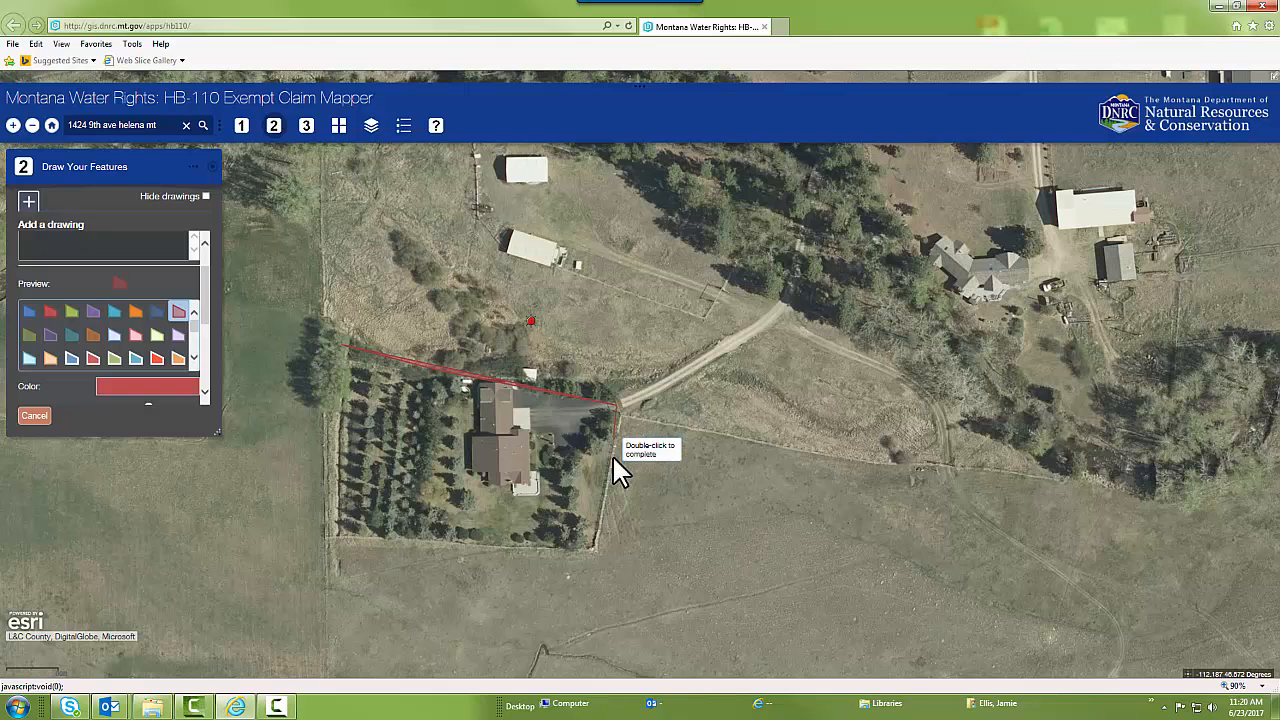
left_click(595, 548)
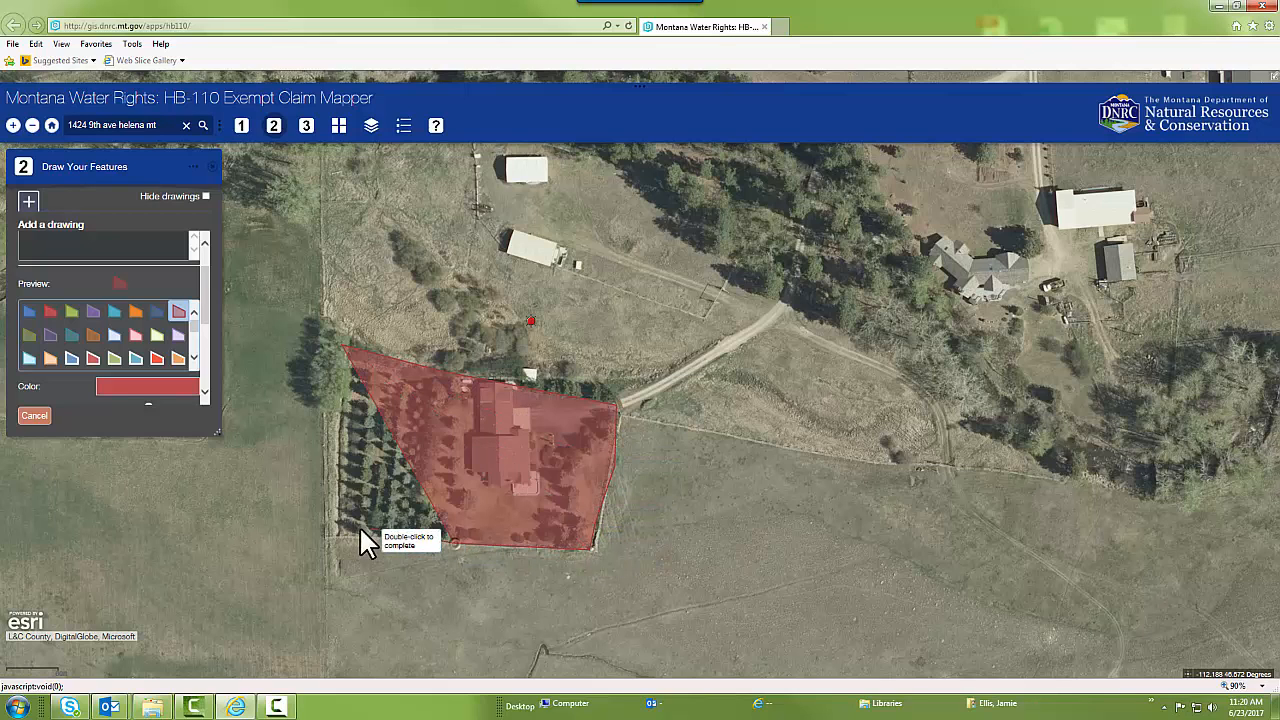
left_click(333, 536)
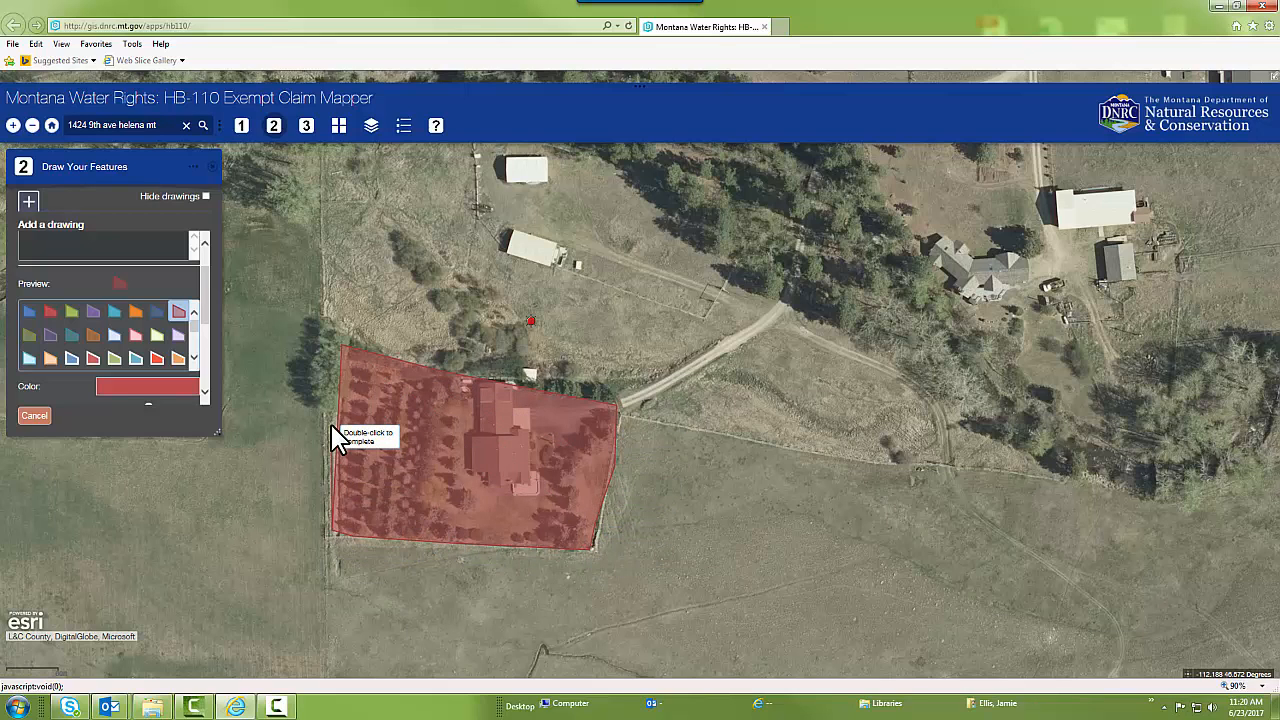
double_click(331, 424)
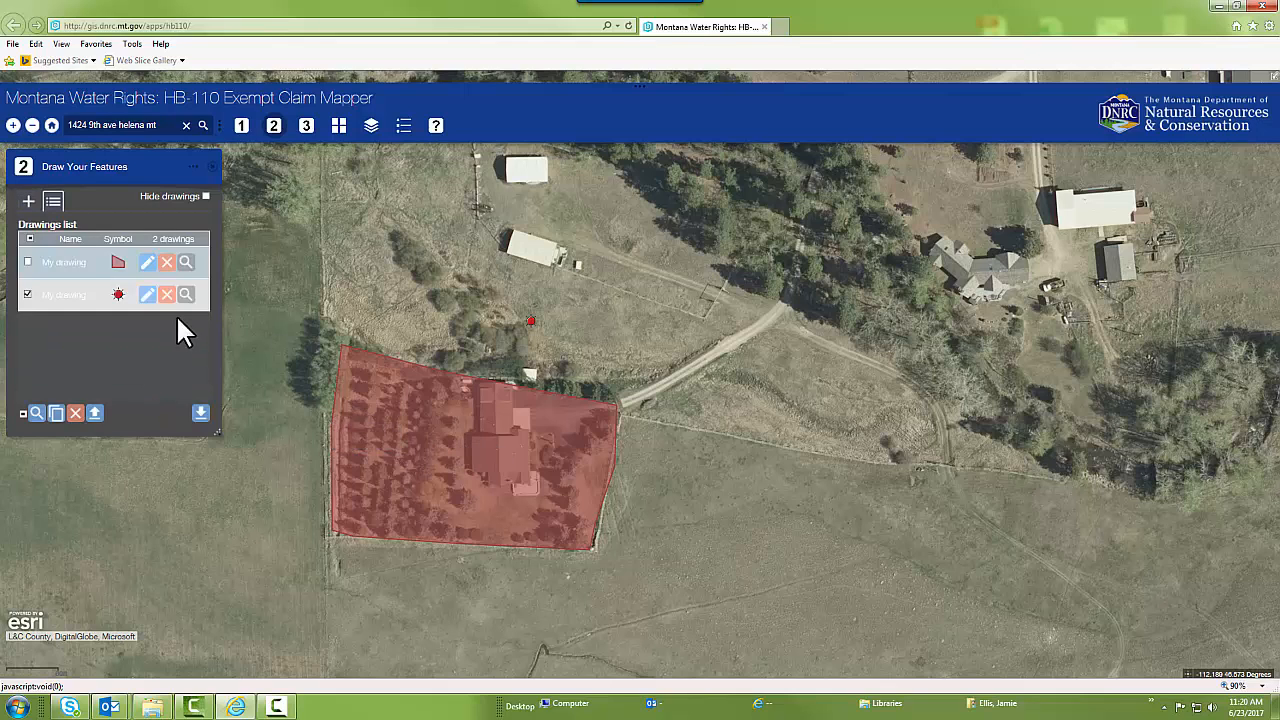
Open the fenced-property polygon for editing, save it, and delete it from the drawings
left_click(27, 262)
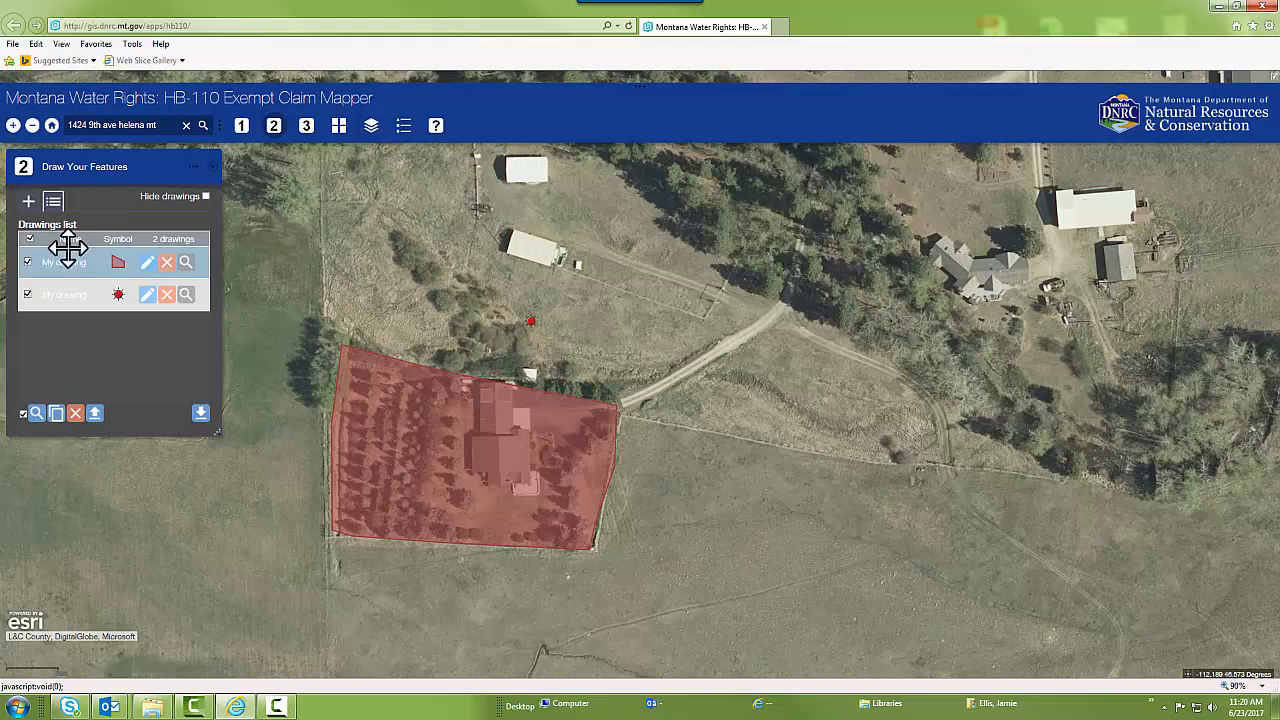
left_click(147, 262)
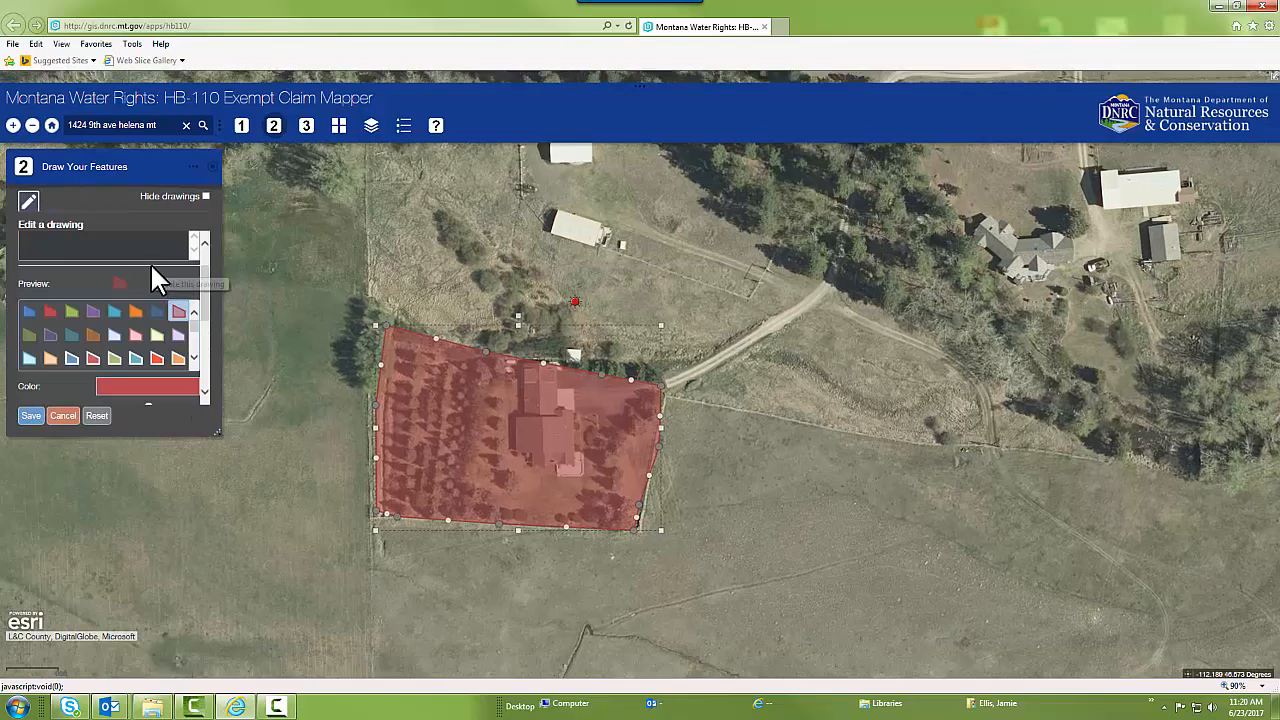
mouse_move(603, 391)
left_mouse_down()
mouse_move(714, 449)
mouse_move(855, 448)
mouse_move(606, 400)
mouse_move(619, 397)
left_mouse_up()
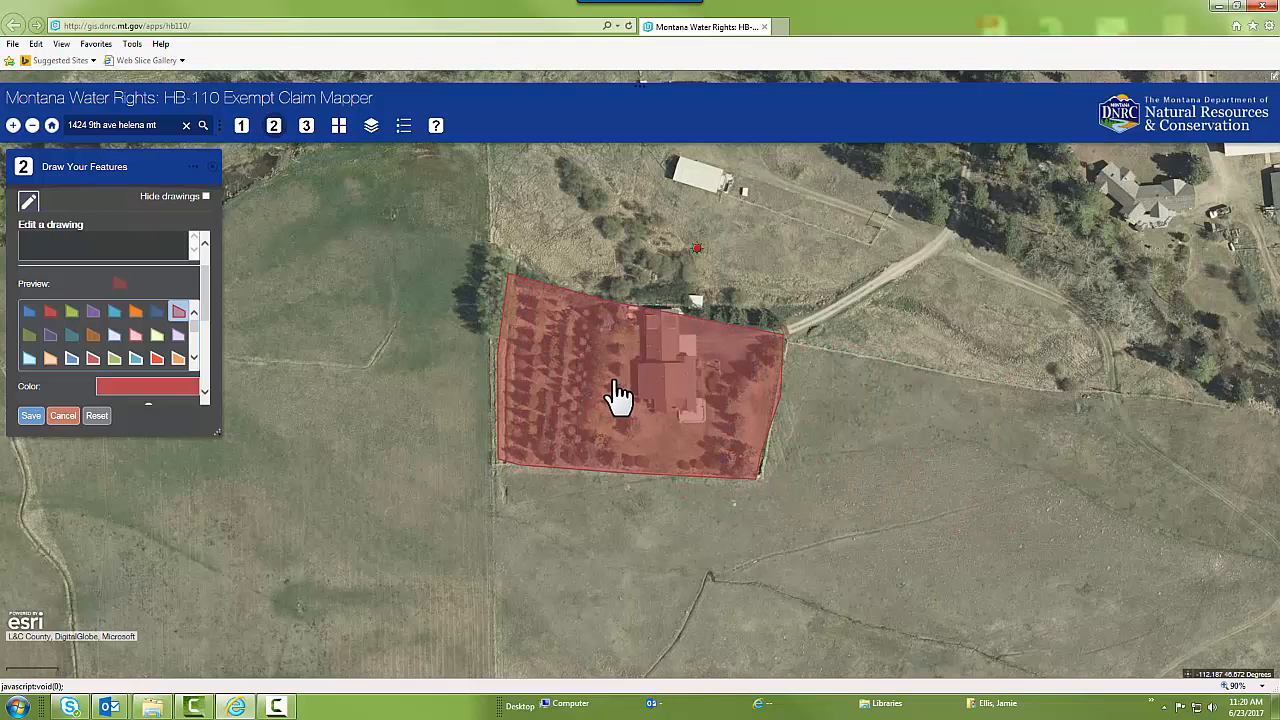
left_click(31, 415)
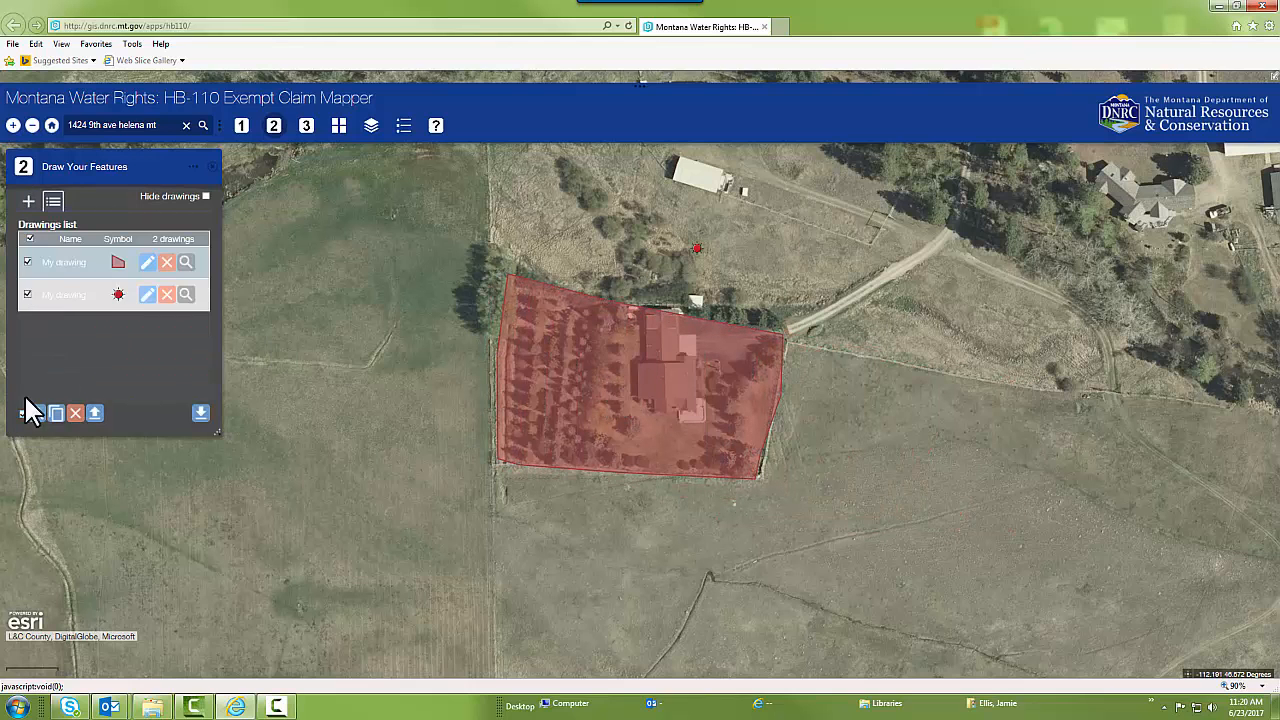
left_click(167, 262)
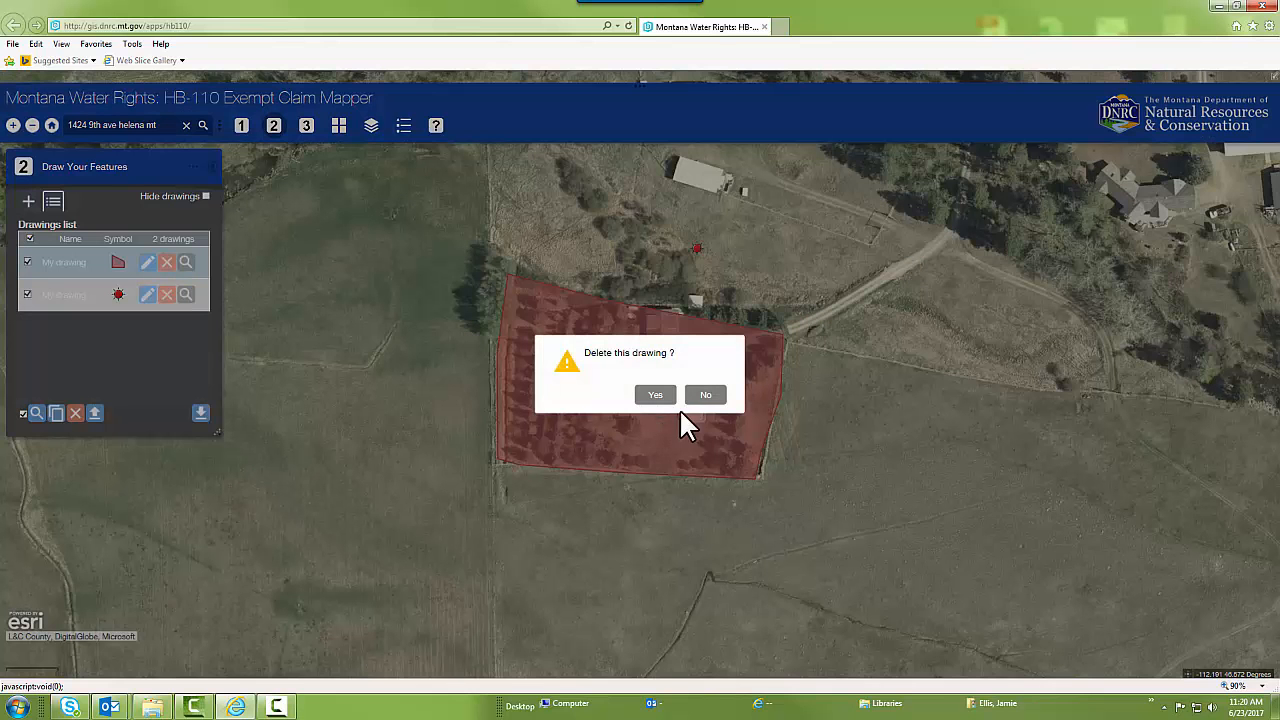
left_click(668, 398)
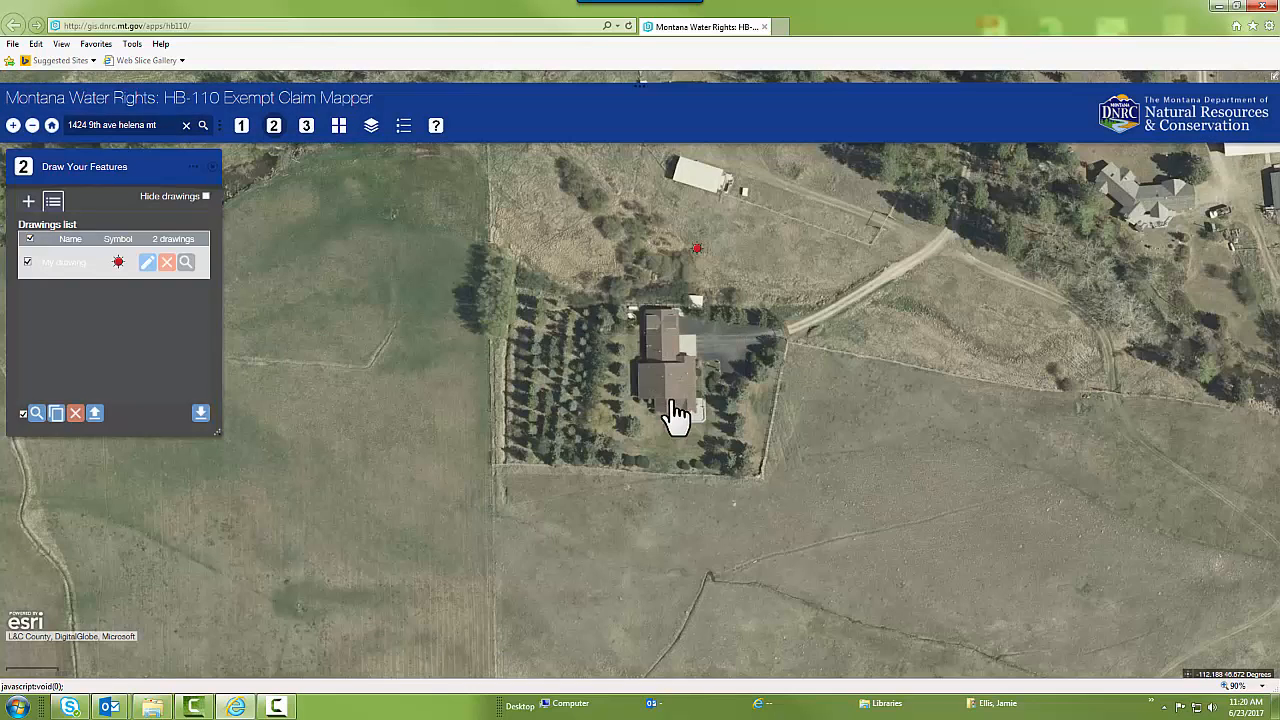
Draw a smaller semi-transparent red polygon around the house and the yard and driveway east of it, leaving out the tree rows
left_click(28, 203)
left_click(126, 290)
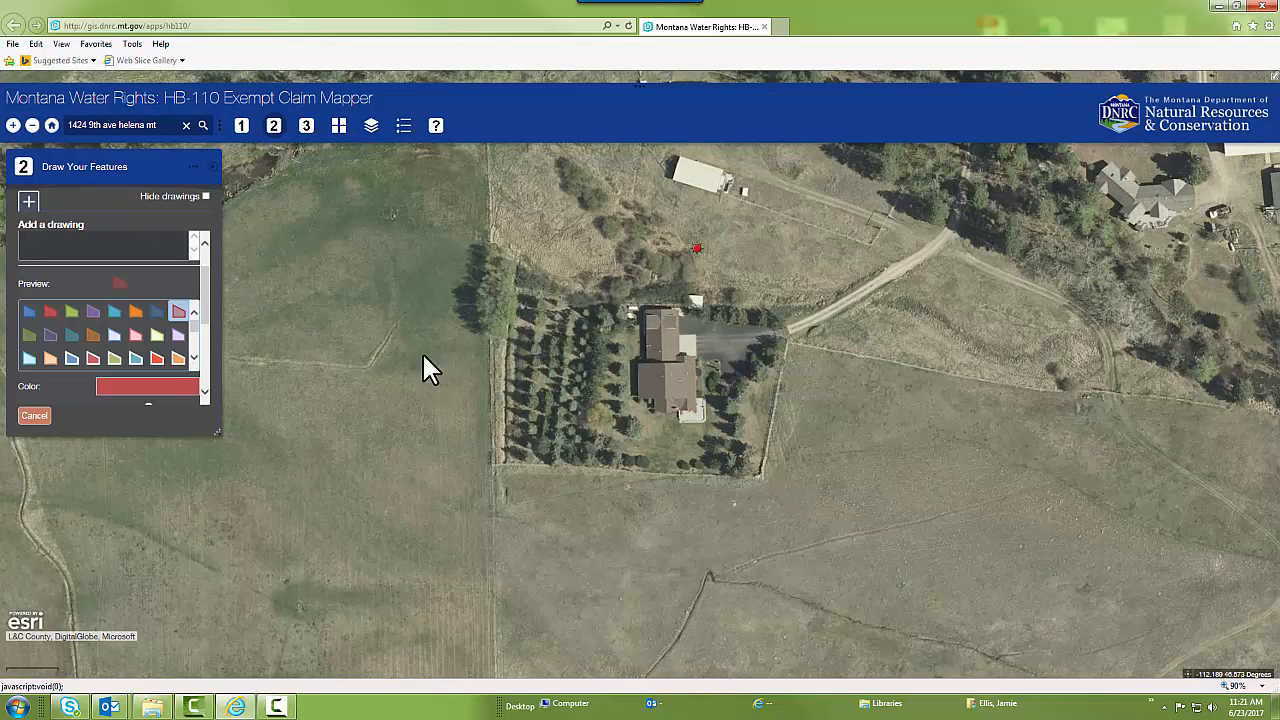
left_click(640, 306)
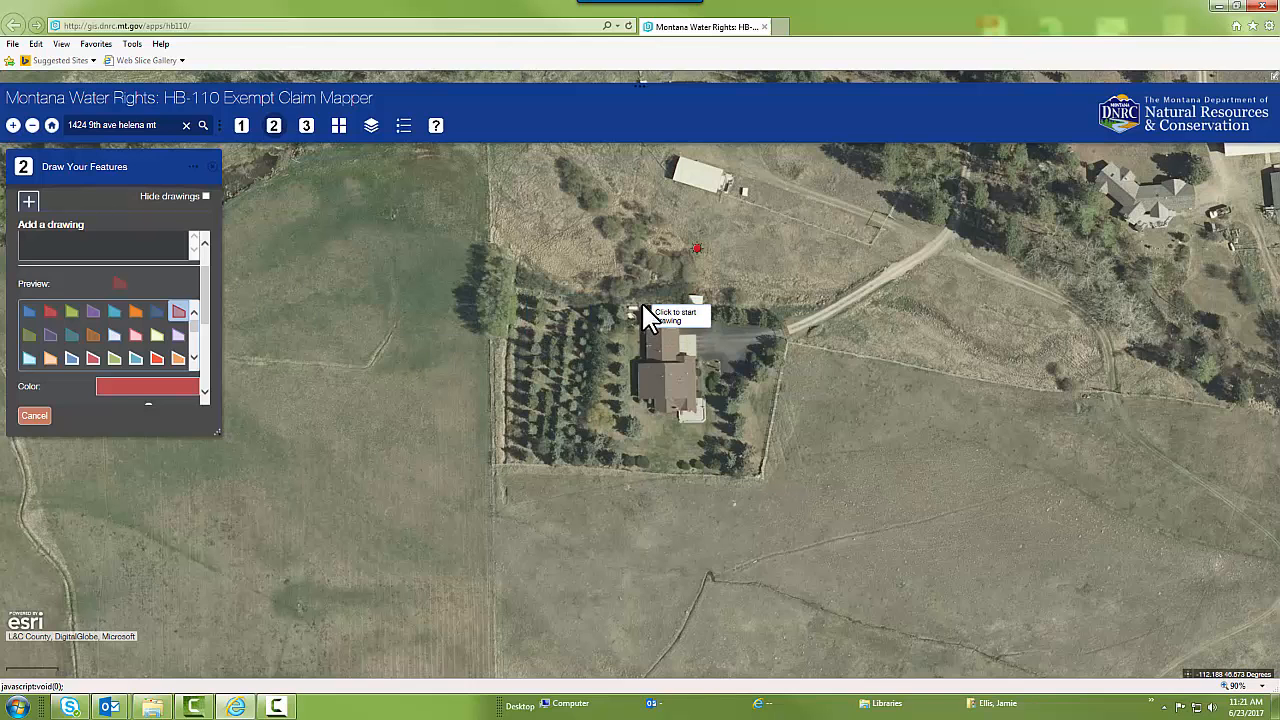
left_click(632, 393)
left_click(693, 435)
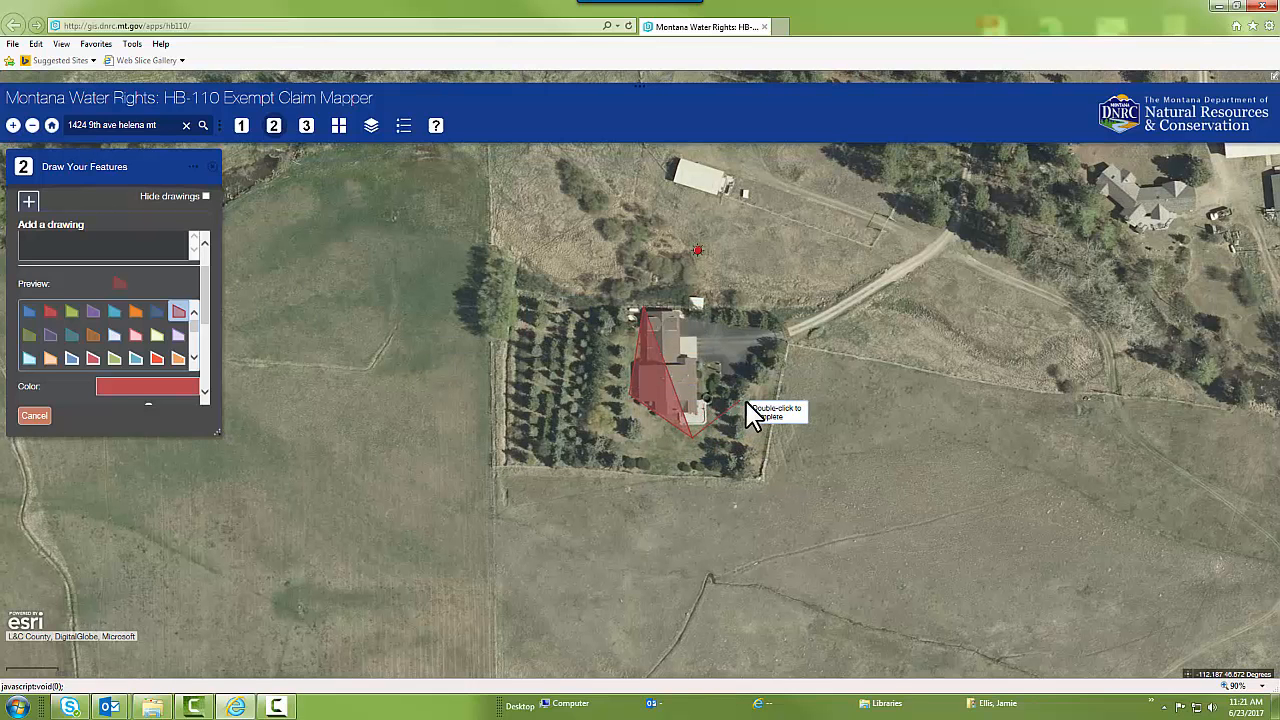
left_click(754, 403)
left_click(784, 347)
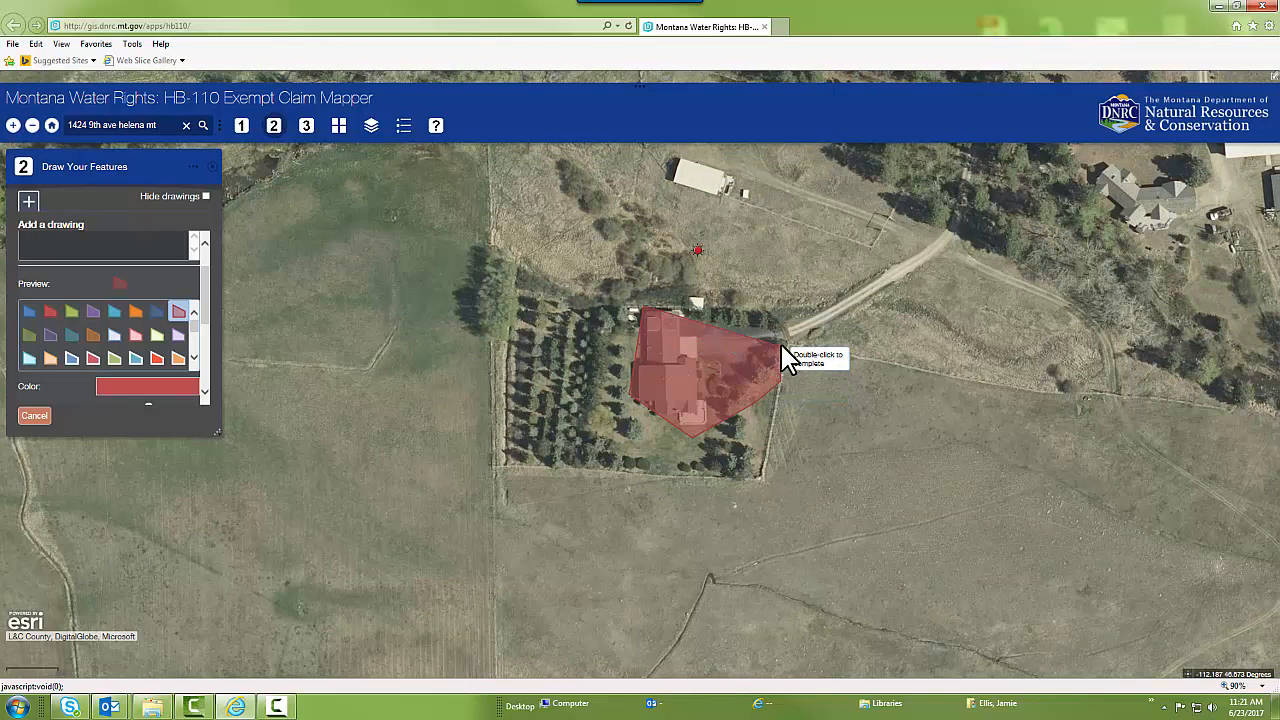
double_click(706, 320)
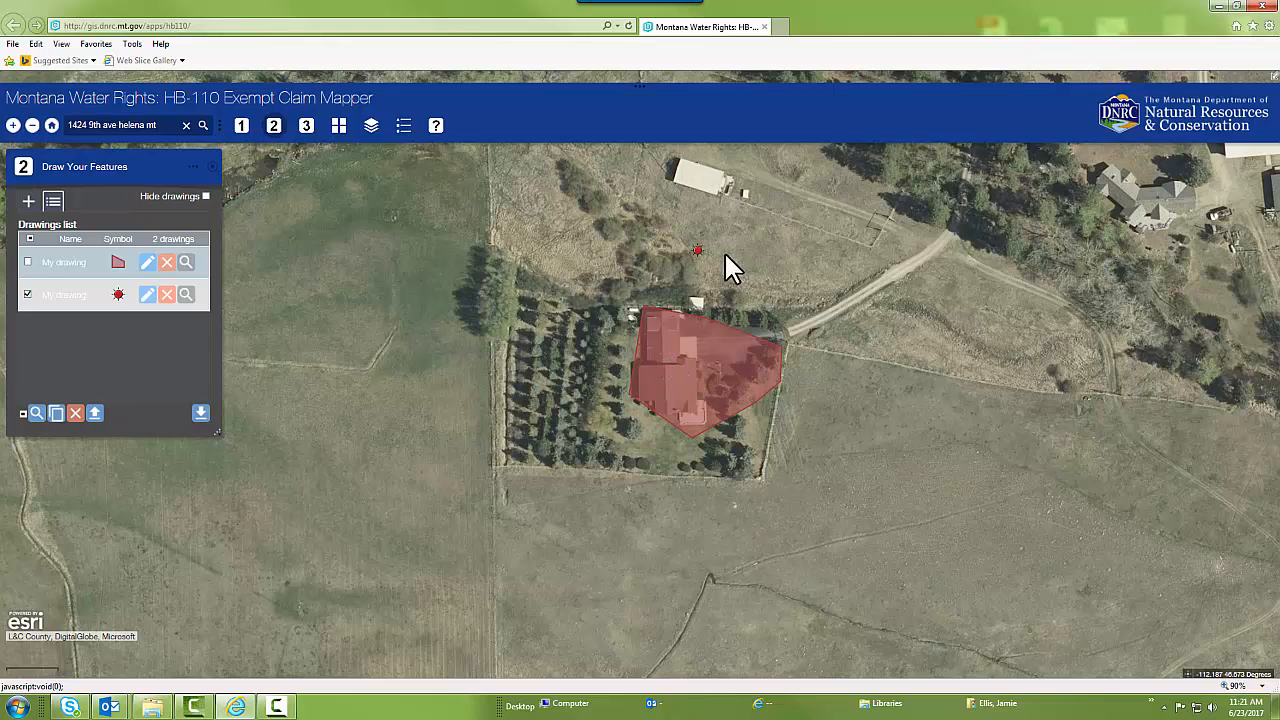
Print Test Map with the PLSS layer turned on as a Letter ANSI A Landscape PDF, and open the generated file
left_click(375, 128)
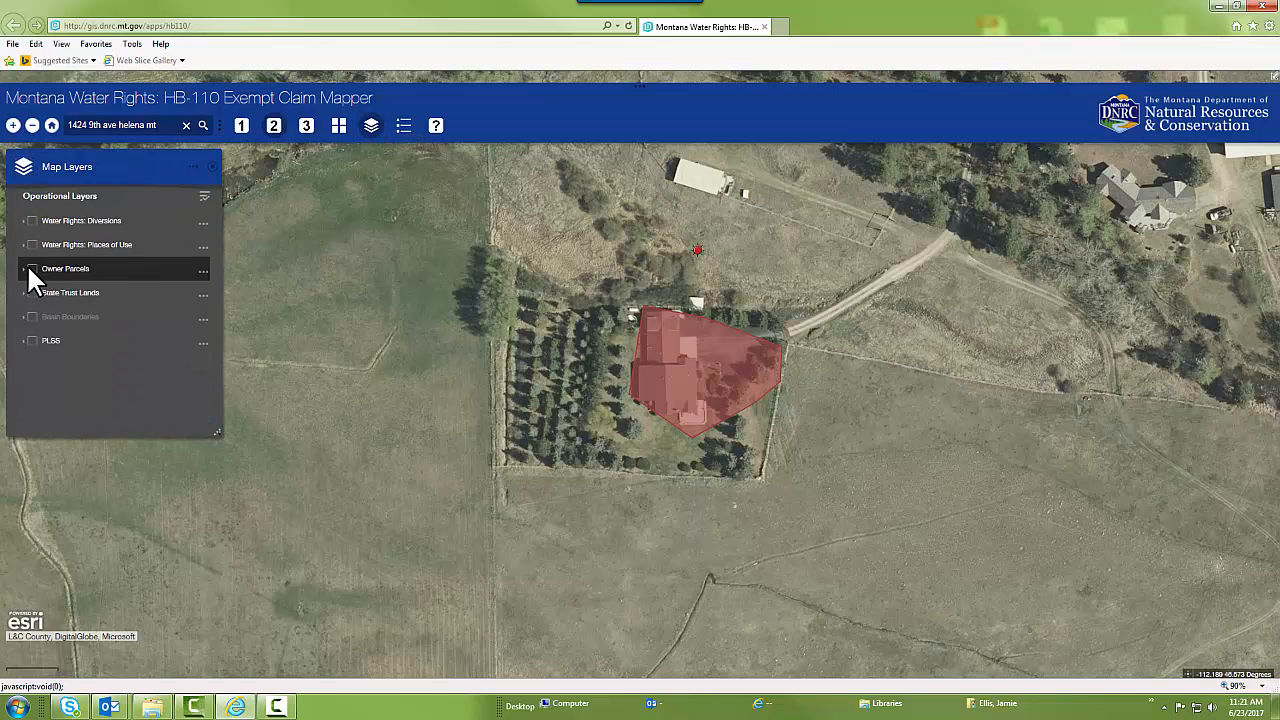
left_click(31, 268)
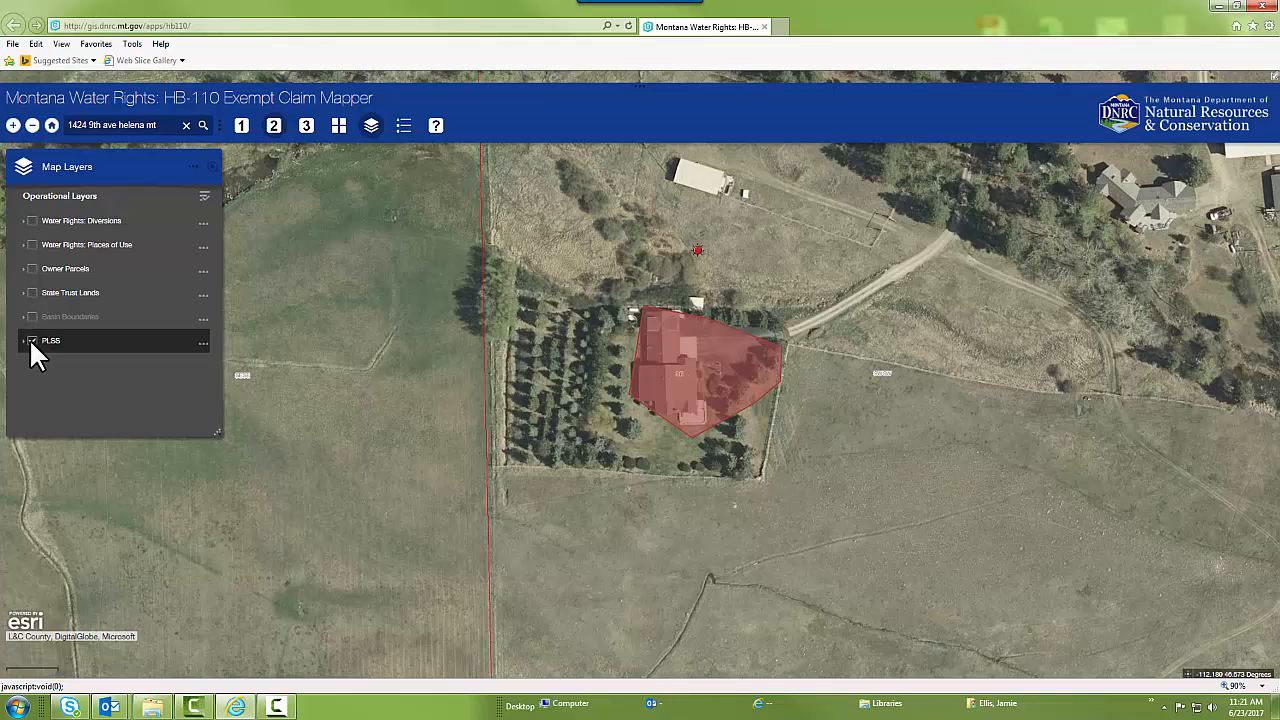
left_click(308, 132)
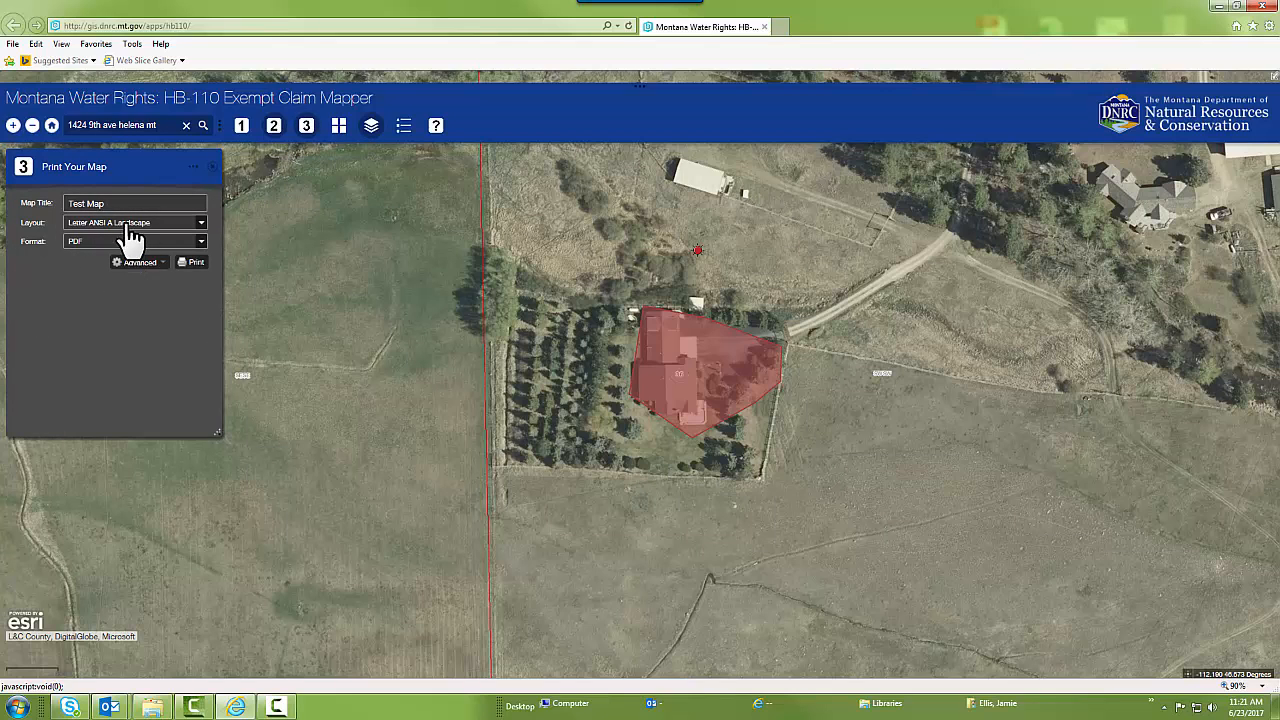
left_click(195, 263)
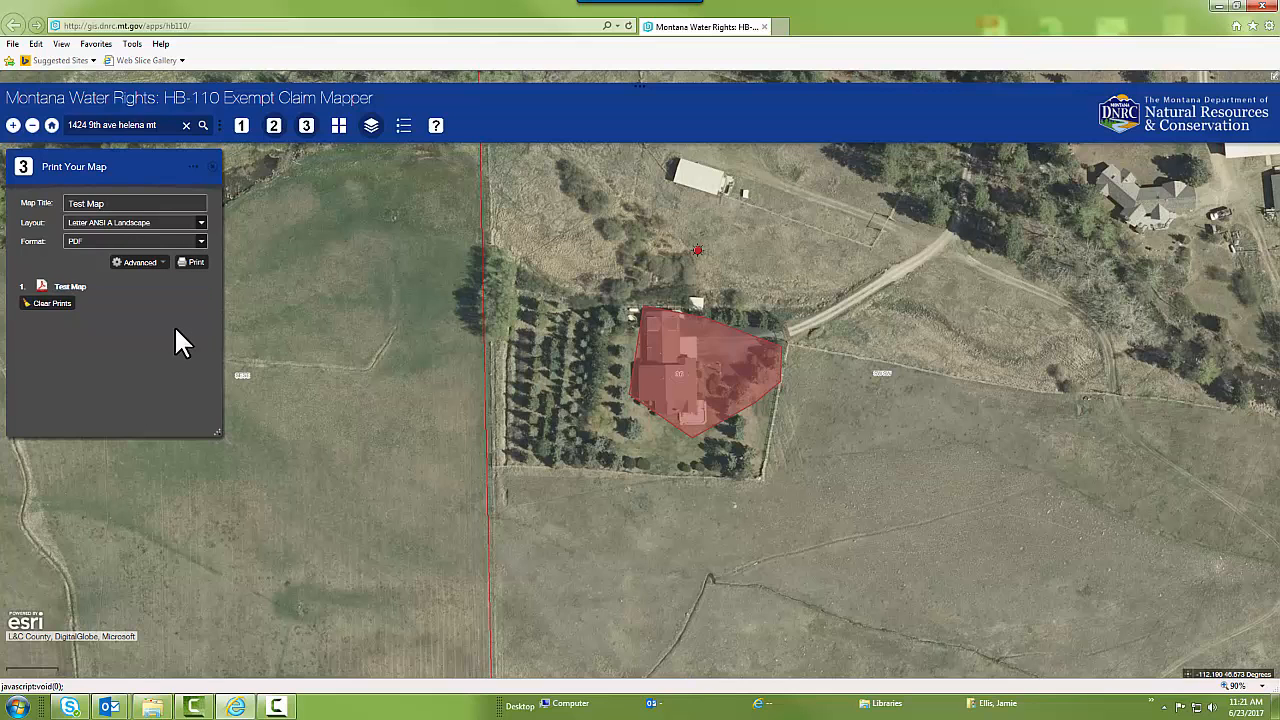
left_click(80, 287)
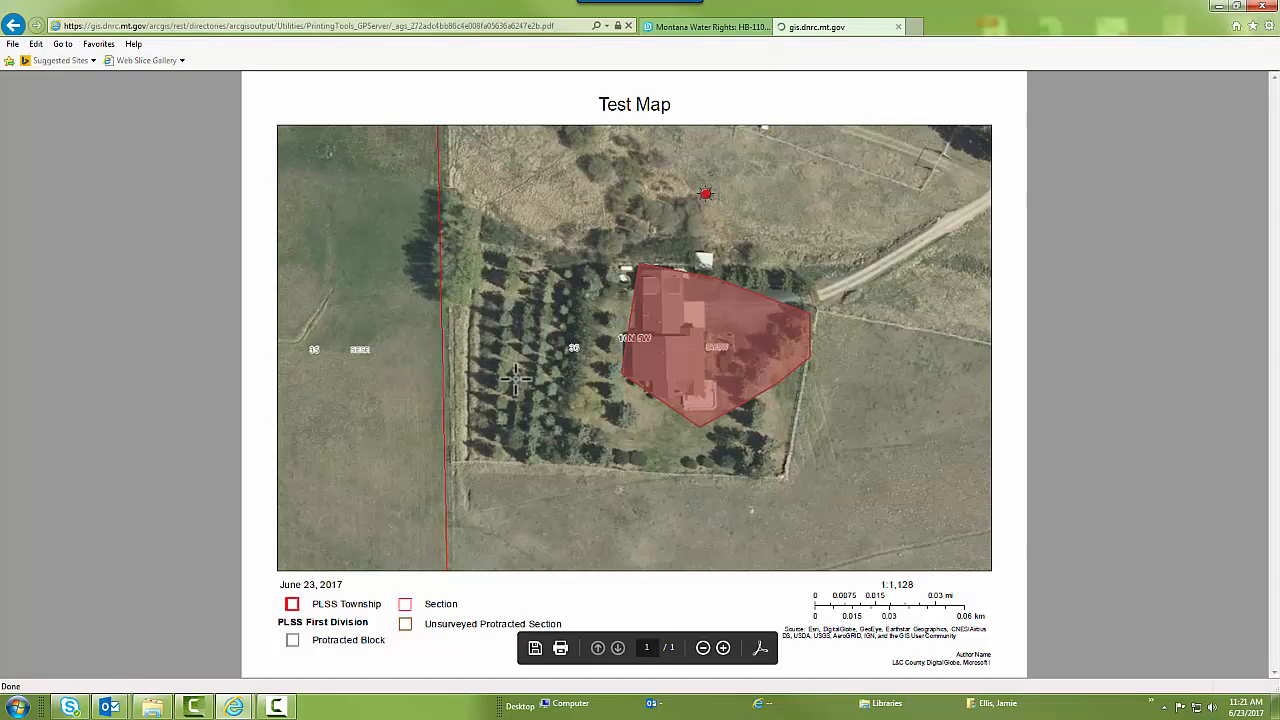